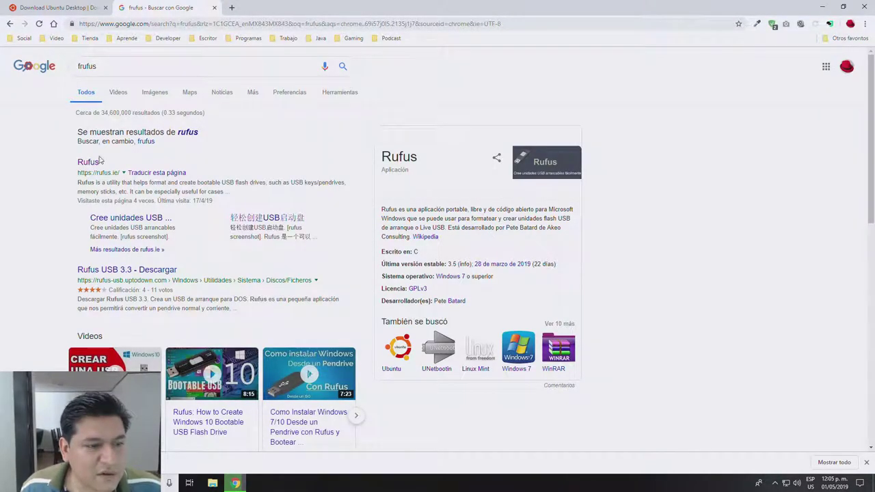
# Go to rufus.ie and save the Rufus 3.5 installer to ALMACEN 2 (E:)
pyautogui.click(88, 163)
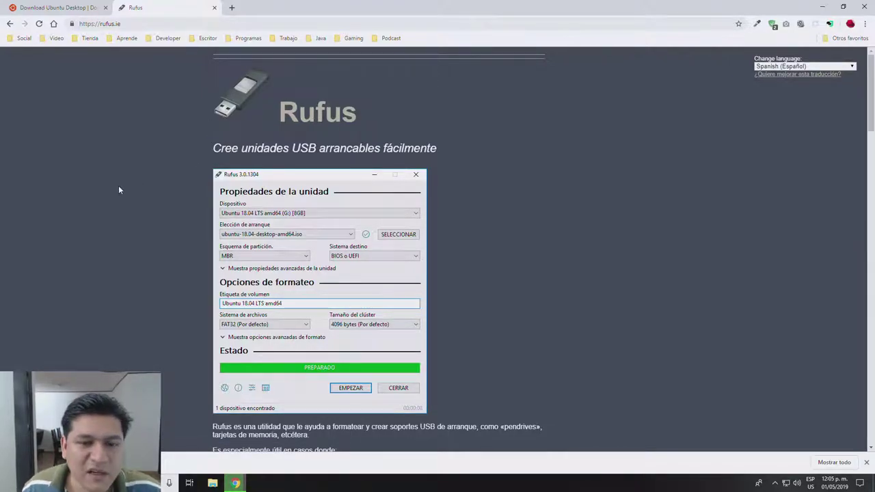
pyautogui.scroll(-2, 116, 177)
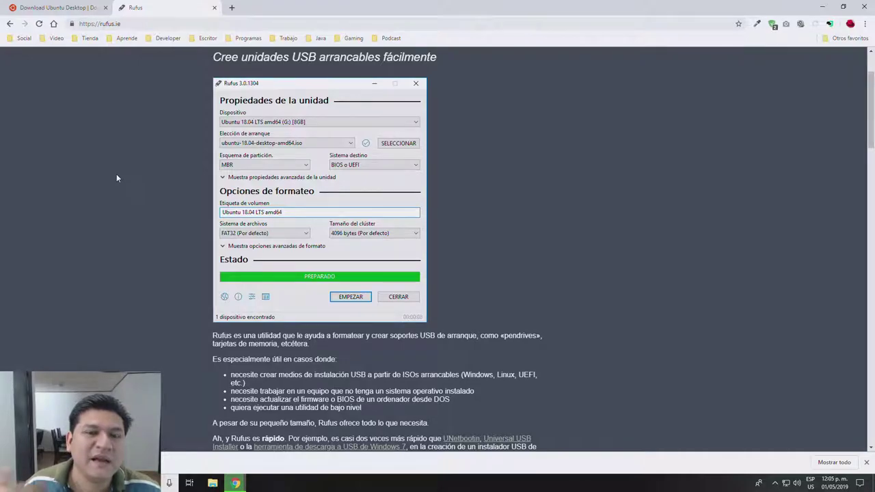
pyautogui.scroll(2, 117, 177)
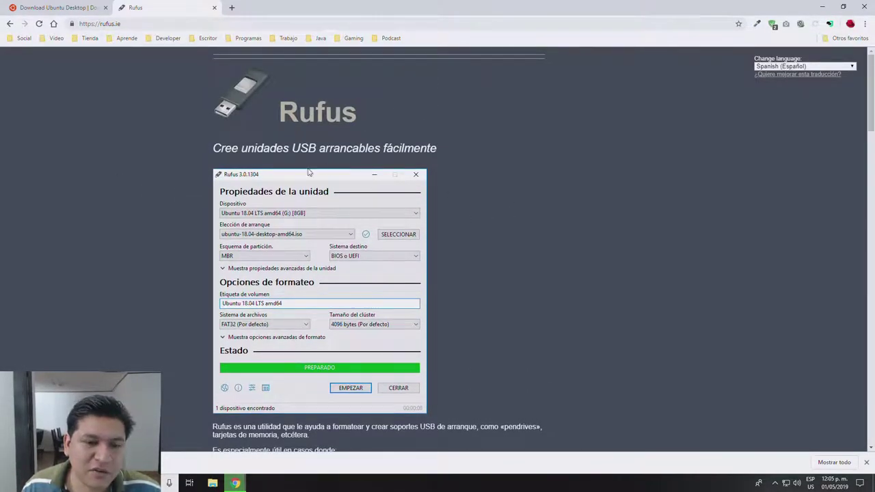
pyautogui.scroll(-3, 107, 259)
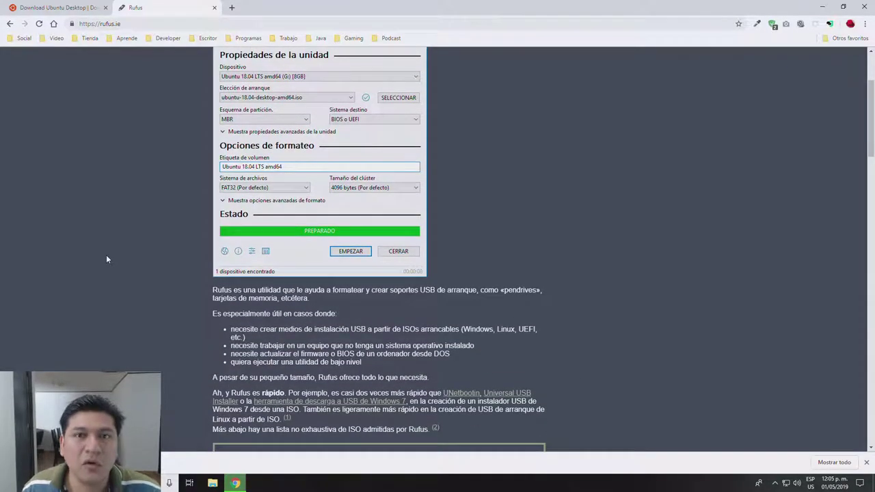
pyautogui.scroll(-5, 107, 259)
pyautogui.click(252, 275)
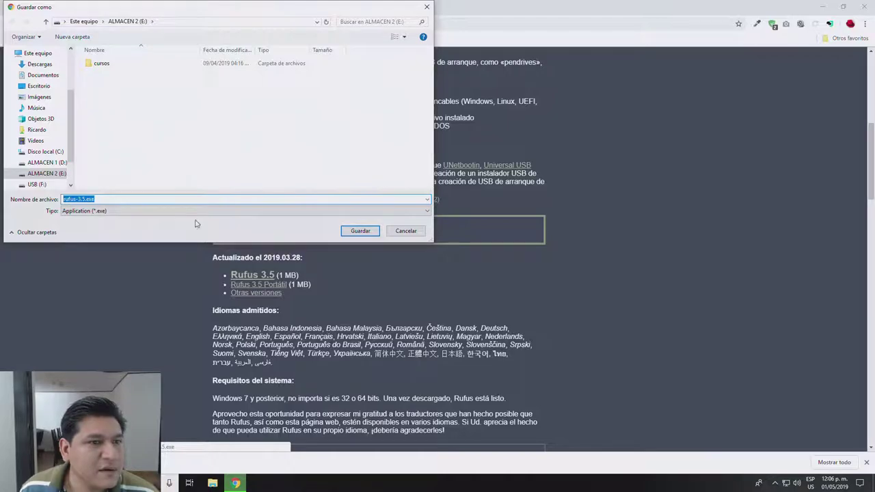
pyautogui.click(361, 231)
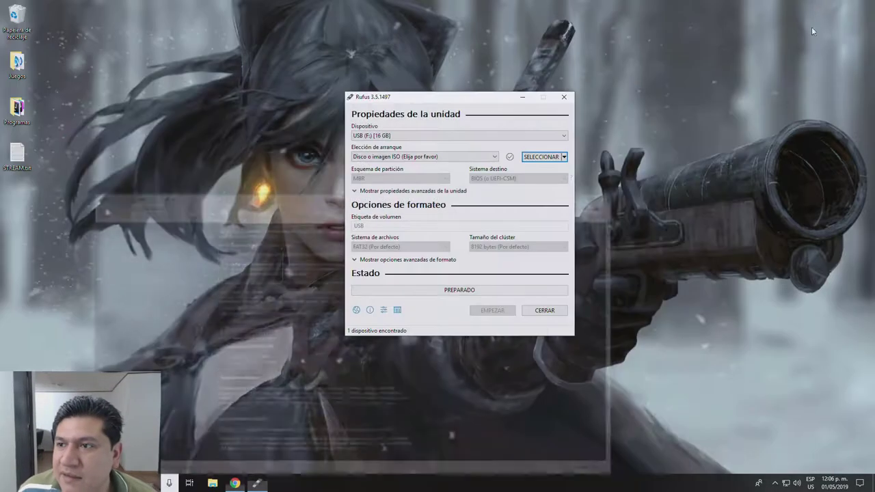
# Move the Rufus window, keep USB (F:) [16 GB] as the target device, and start choosing a boot image
pyautogui.moveTo(482, 102); pyautogui.dragTo(650, 46)
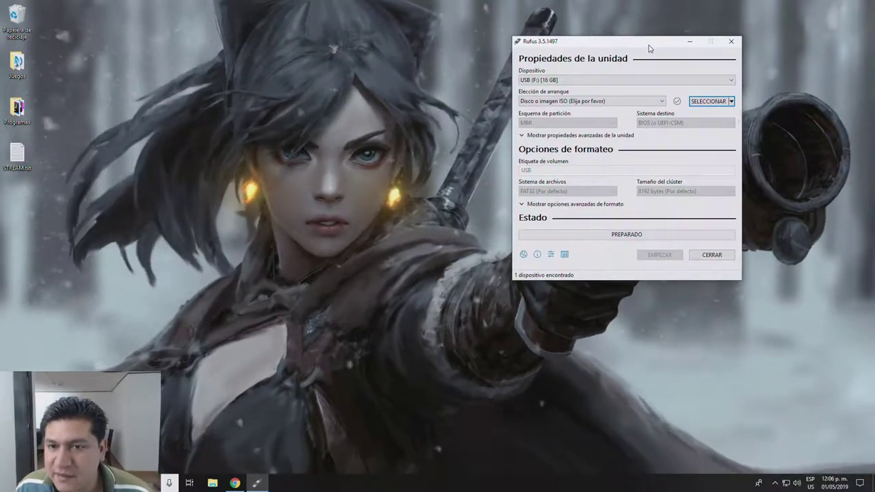
pyautogui.click(622, 80)
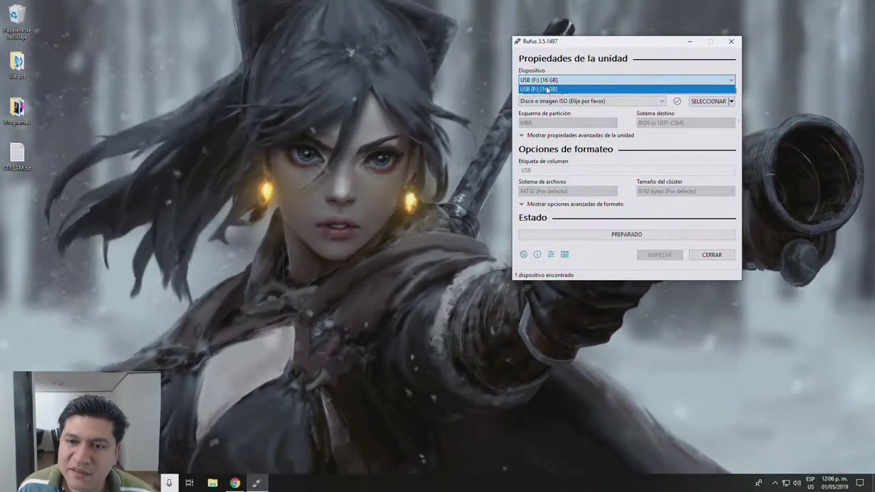
pyautogui.click(557, 89)
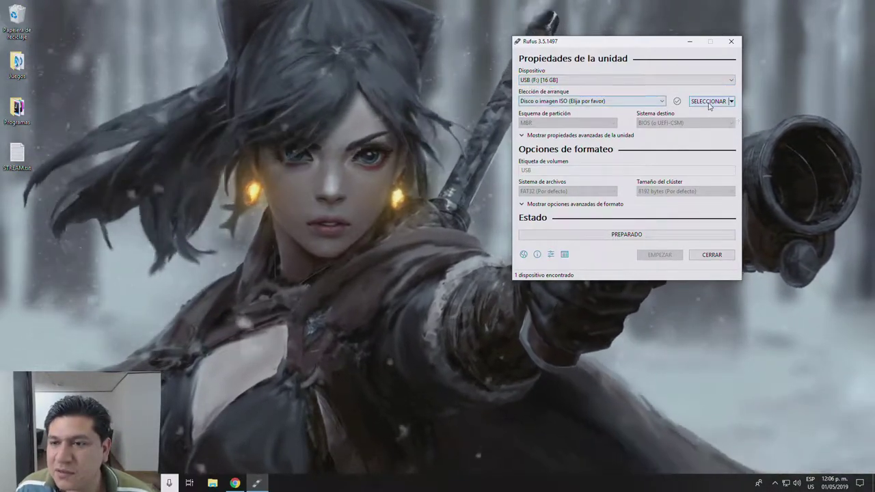
pyautogui.click(708, 102)
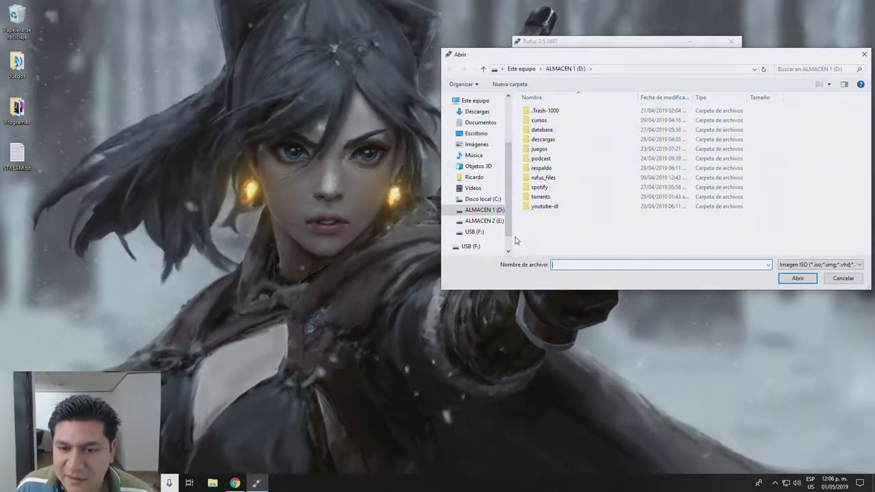
# Load ubuntu-19.04-desktop-amd64.iso from ALMACEN 2 (E:) into Rufus as the boot image
pyautogui.click(485, 220)
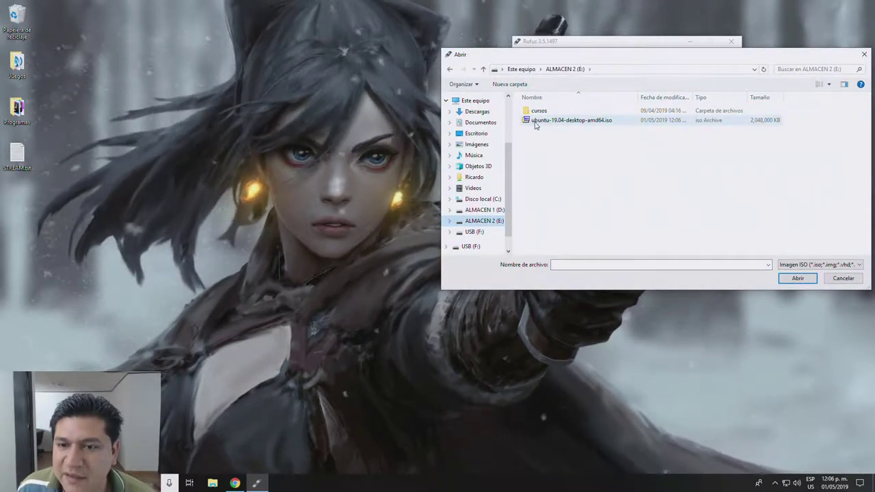
pyautogui.click(540, 120)
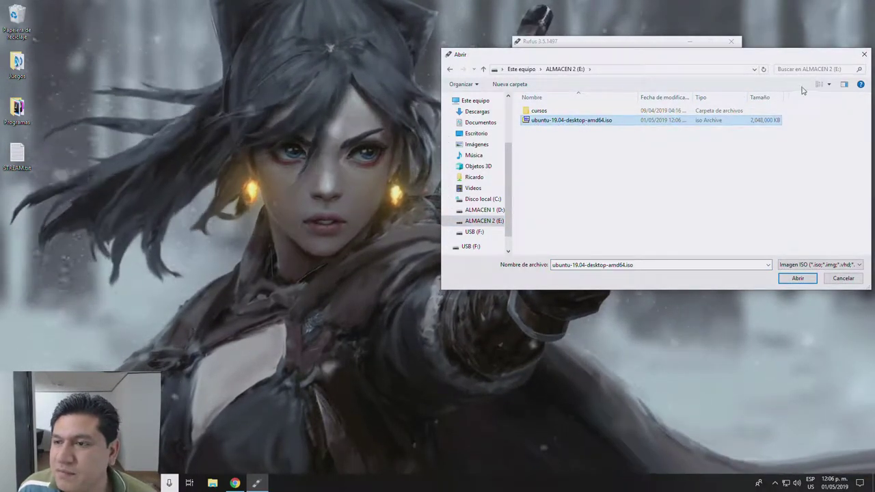
pyautogui.click(828, 85)
pyautogui.click(822, 59)
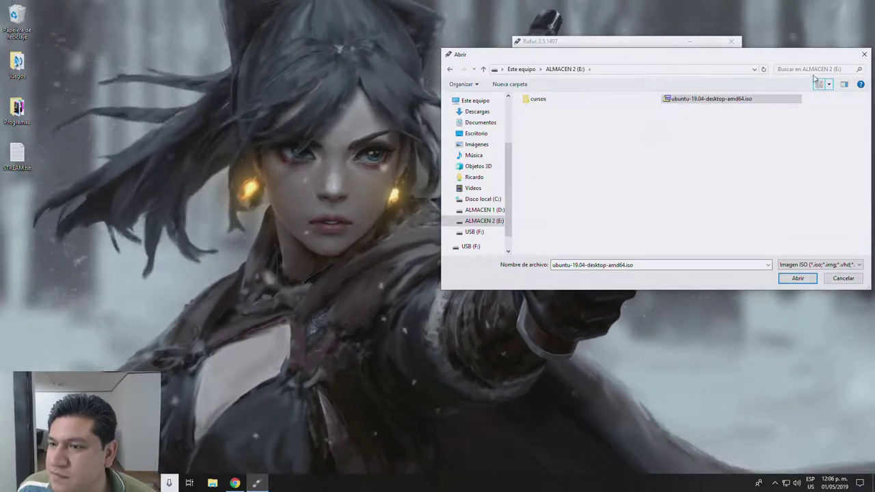
pyautogui.click(819, 84)
pyautogui.click(818, 85)
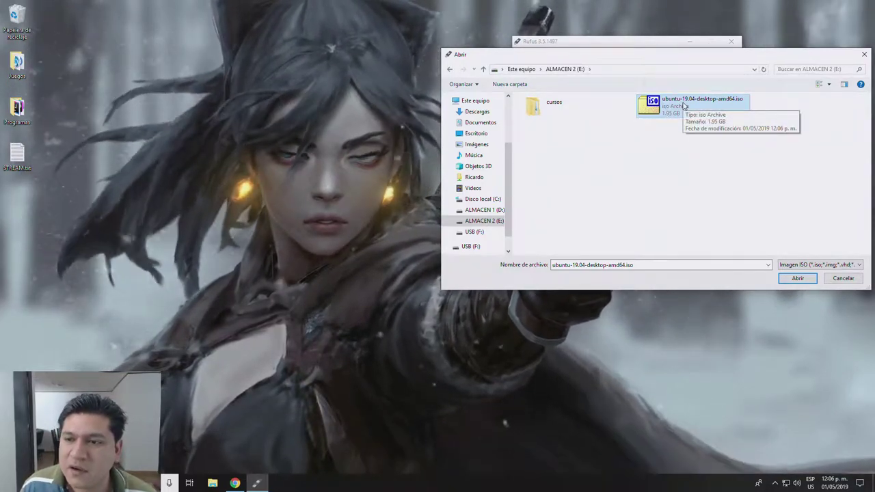
pyautogui.click(798, 278)
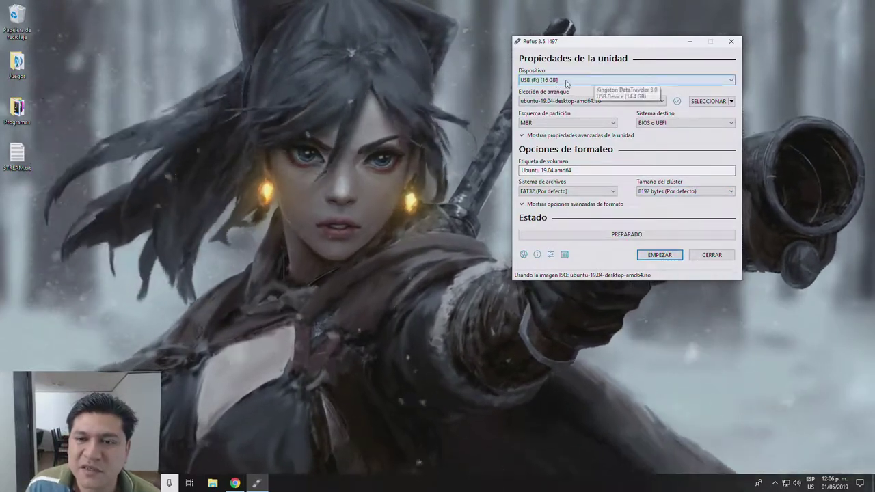
pyautogui.click(558, 82)
# Start writing the ISO to the USB drive, allowing the Syslinux download, ISO image mode and data erasure
pyautogui.click(557, 82)
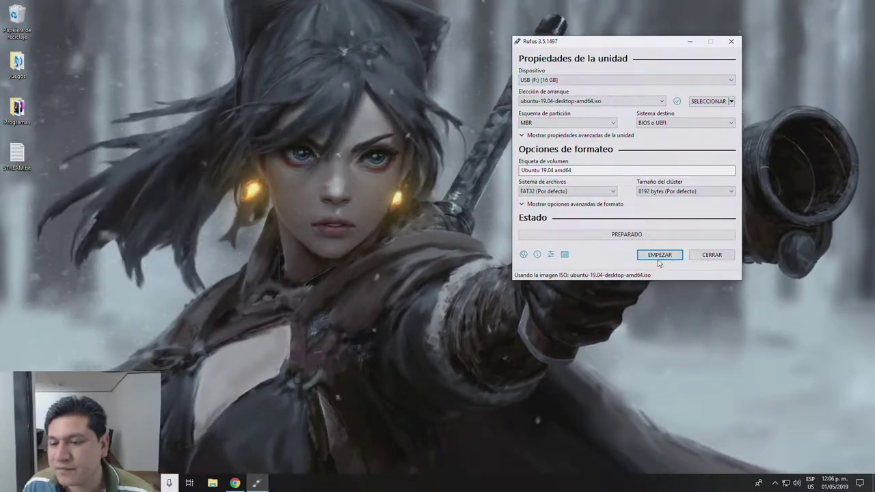
pyautogui.click(659, 258)
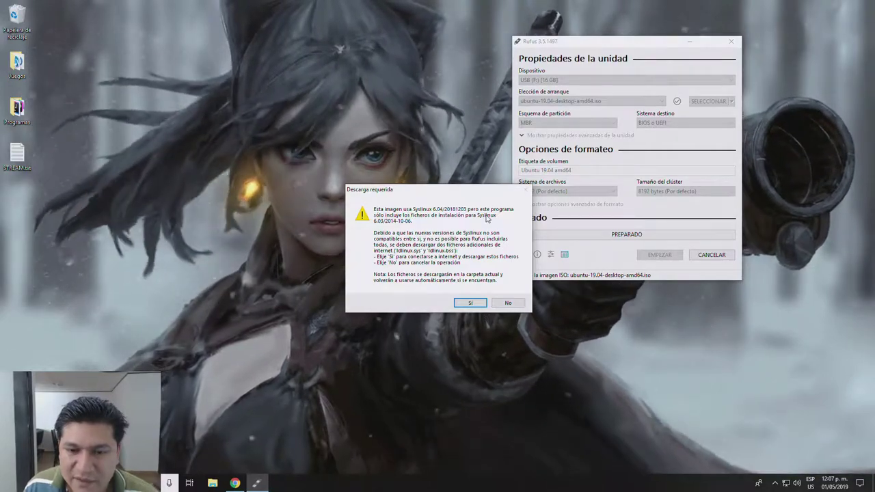
pyautogui.click(471, 303)
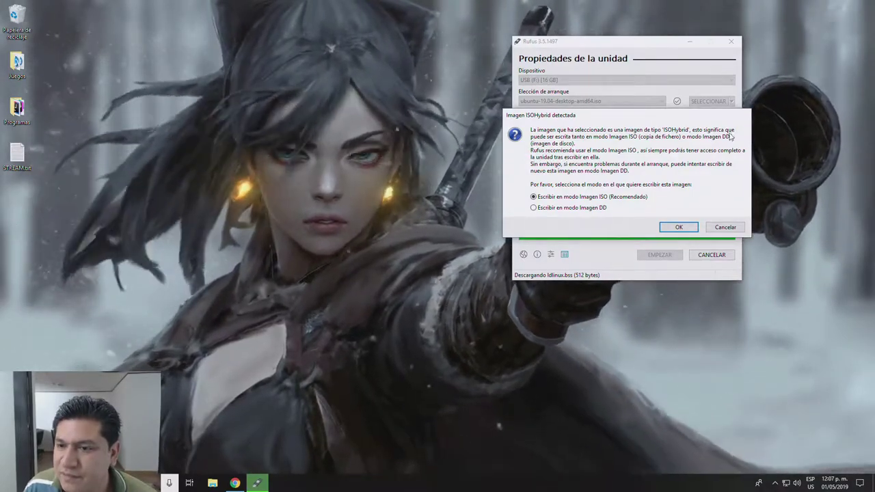
pyautogui.click(679, 228)
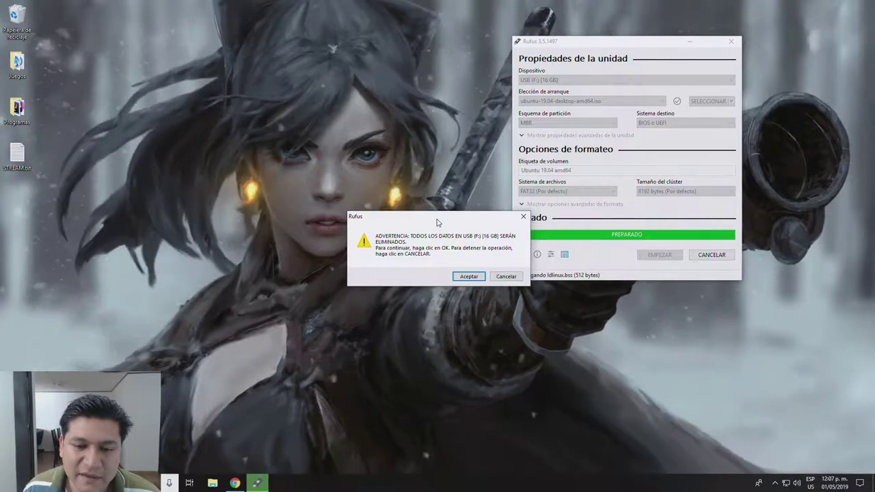
pyautogui.moveTo(439, 219); pyautogui.dragTo(403, 211)
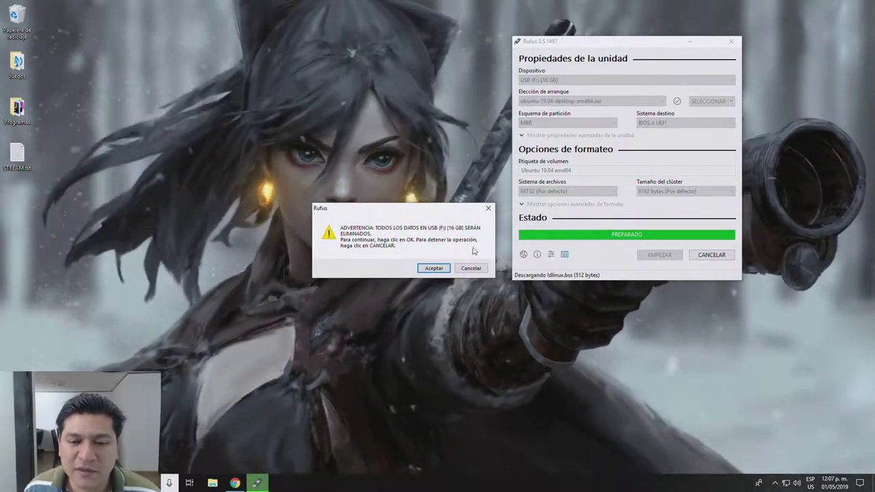
pyautogui.click(440, 268)
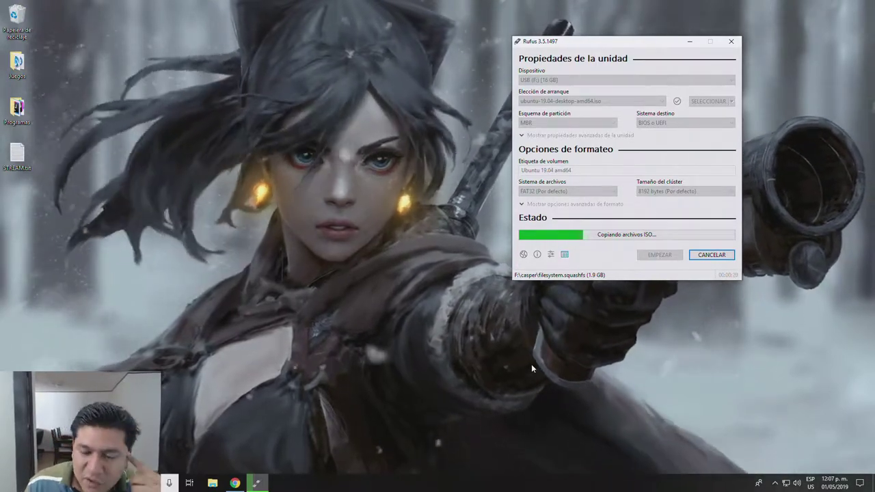
pyautogui.click(235, 484)
# Search 'nvidia drivers' in a new tab and go to NVIDIA's driver download page
pyautogui.click(232, 8)
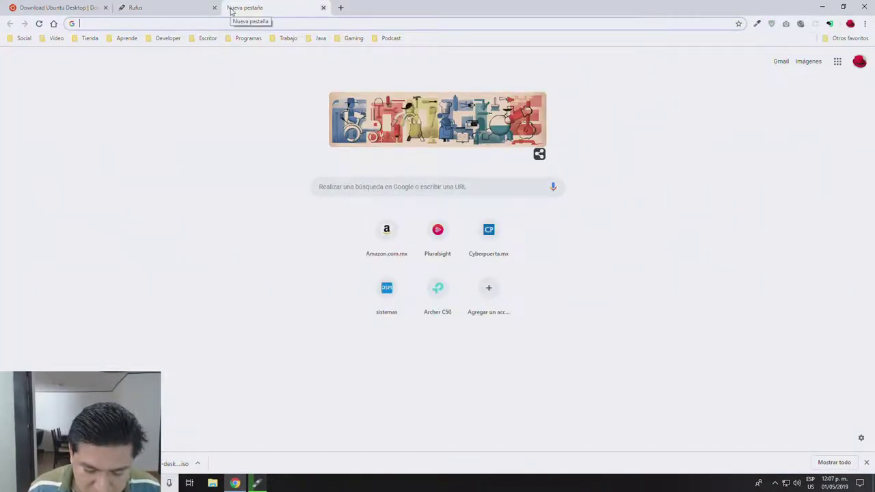
pyautogui.write('nvidia drivers')
pyautogui.press('Return')
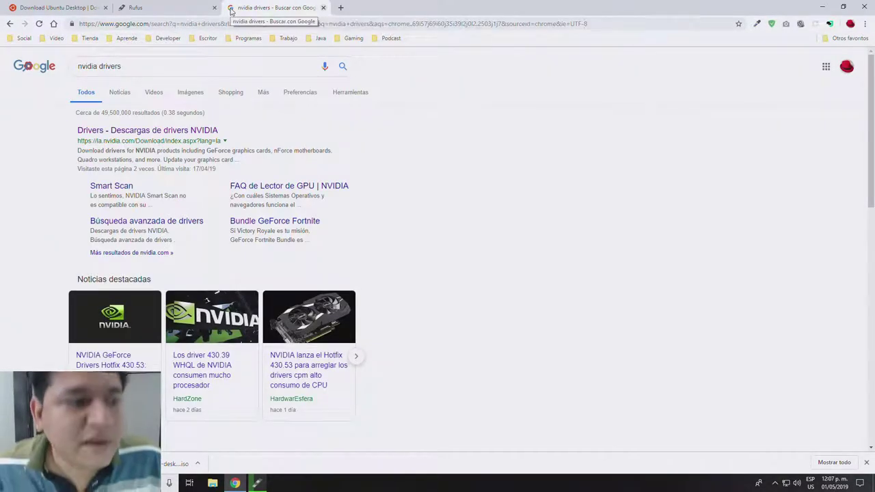
pyautogui.click(196, 131)
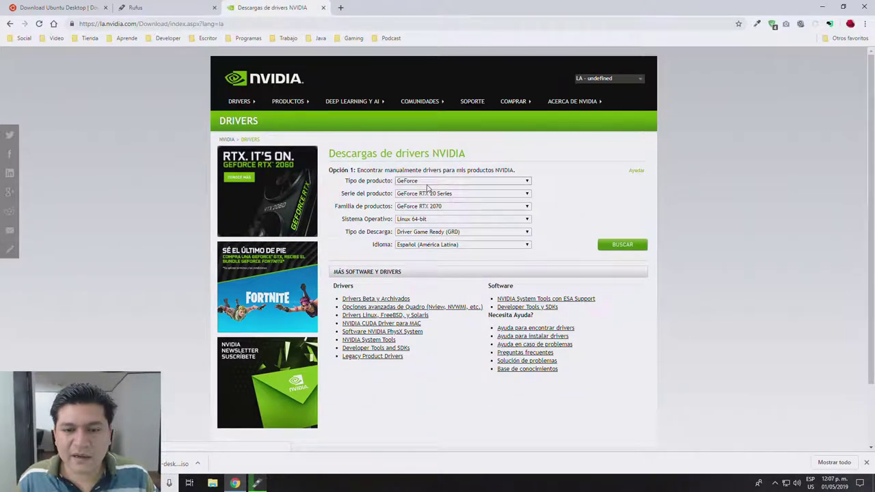
# Find the GeForce RTX 2070 Linux 64-bit driver 418.56 and start its download
pyautogui.scroll(5, 739, 308)
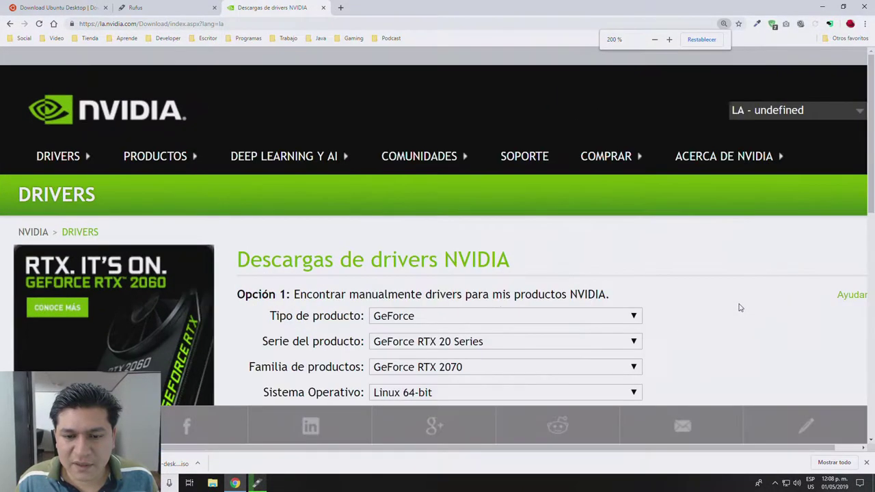
pyautogui.scroll(-1, 739, 308)
pyautogui.scroll(-2, 738, 299)
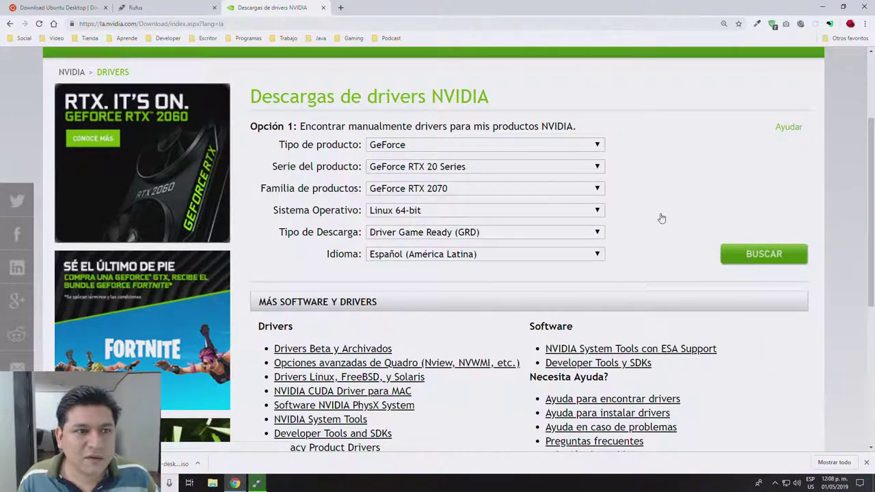
pyautogui.click(728, 249)
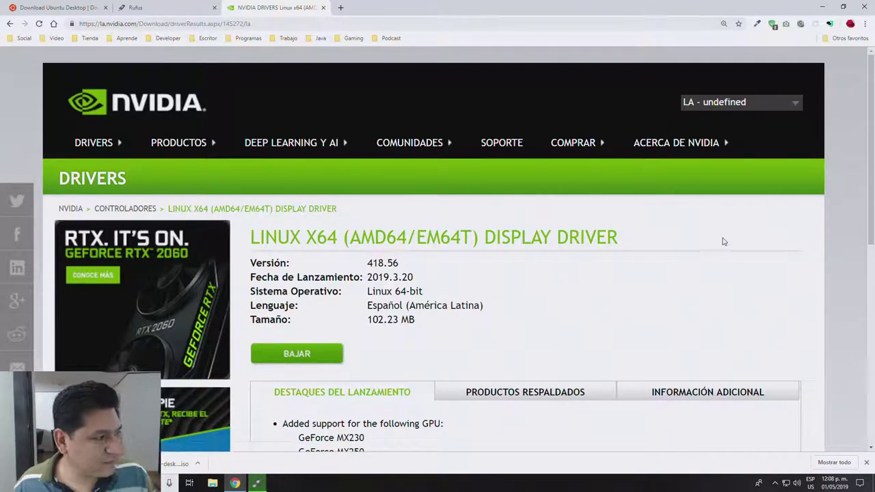
pyautogui.scroll(-2, 721, 246)
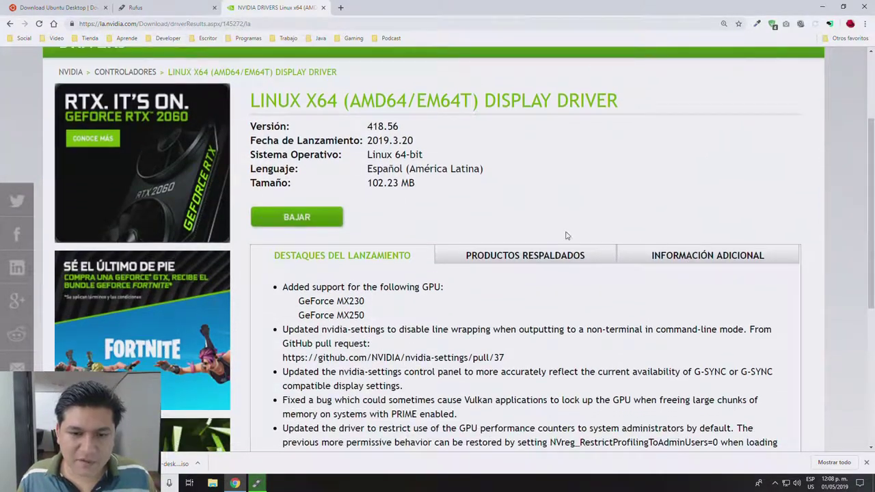
pyautogui.click(301, 217)
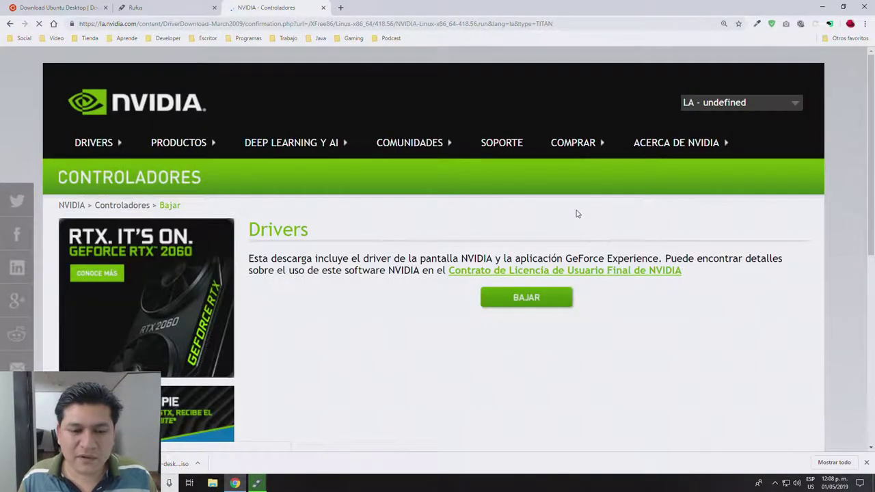
pyautogui.click(526, 298)
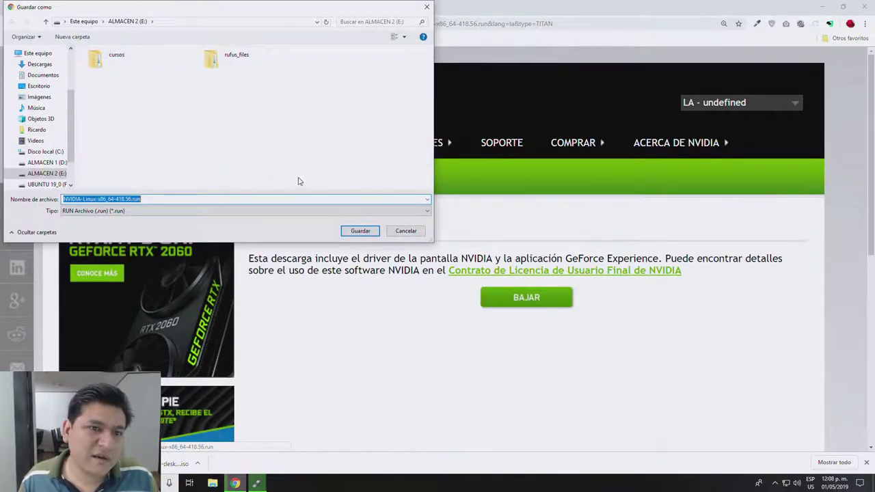
# Save NVIDIA-Linux-x86_64-418.56.run to ALMACEN 2 (E:), hide Rufus, and show the file in its folder
pyautogui.click(359, 231)
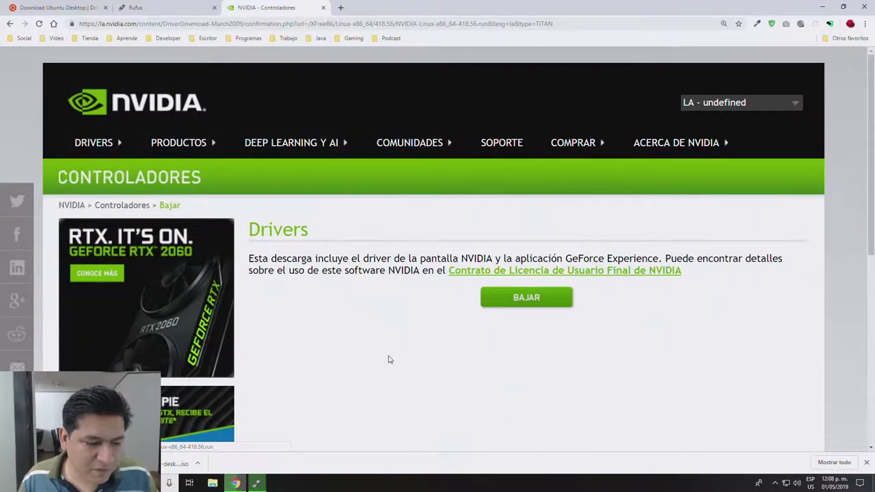
pyautogui.click(264, 482)
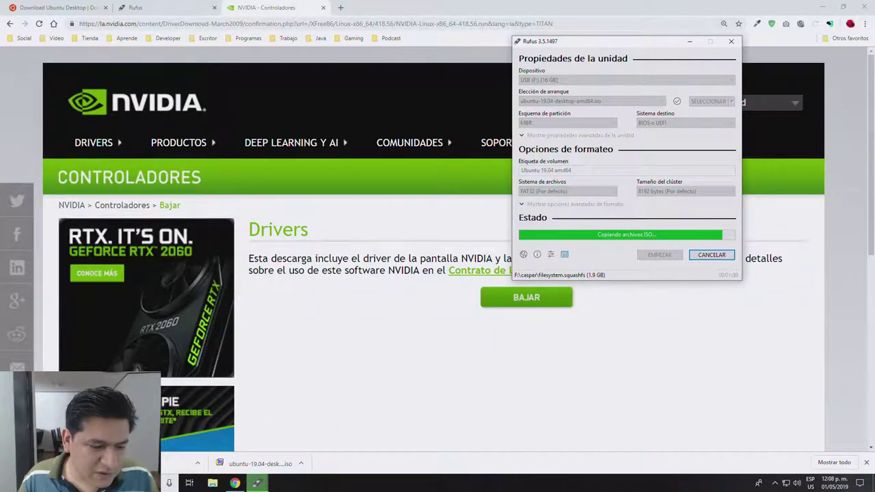
pyautogui.click(257, 483)
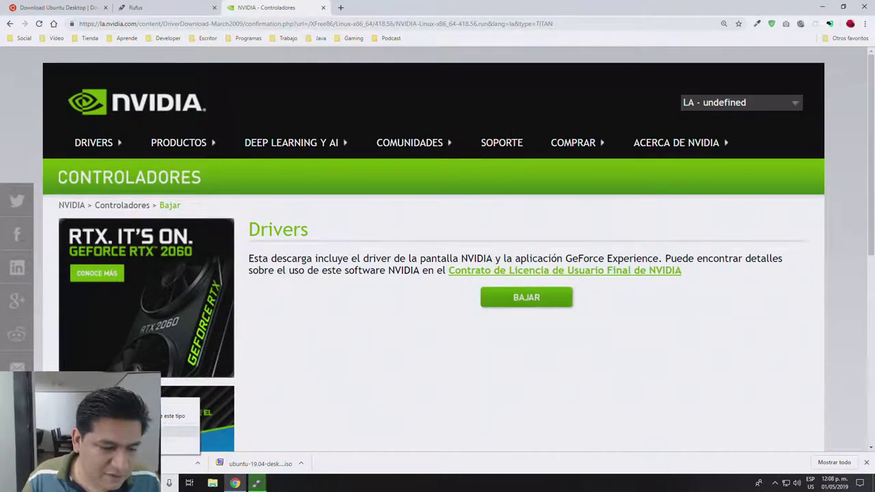
pyautogui.click(137, 432)
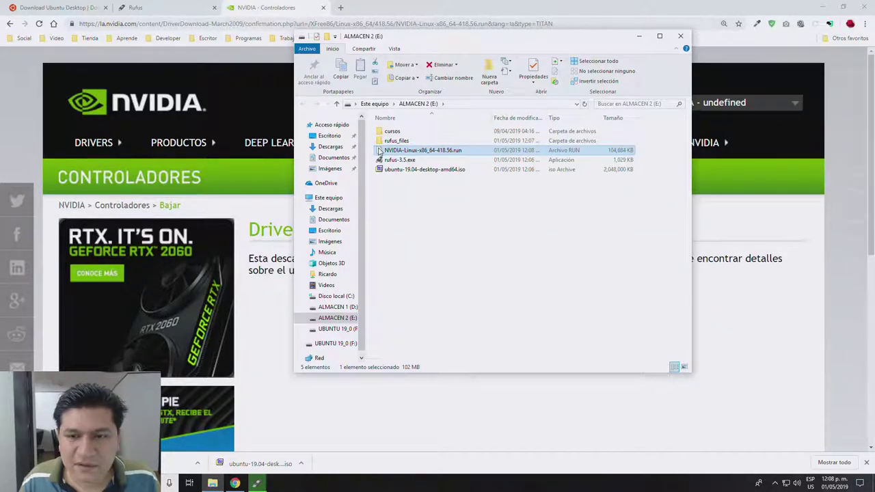
# View ALMACEN 2 (E:) as large icons, copy the NVIDIA driver file, and return to Chrome's NVIDIA page
pyautogui.click(393, 49)
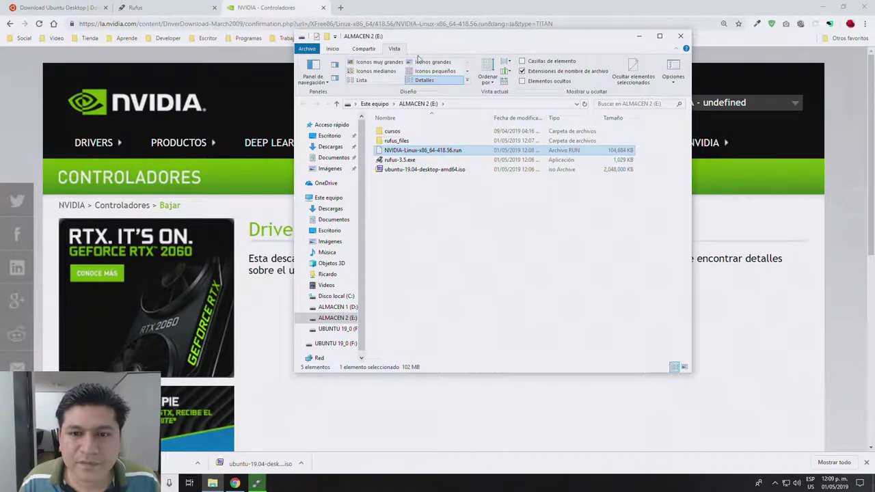
pyautogui.click(432, 62)
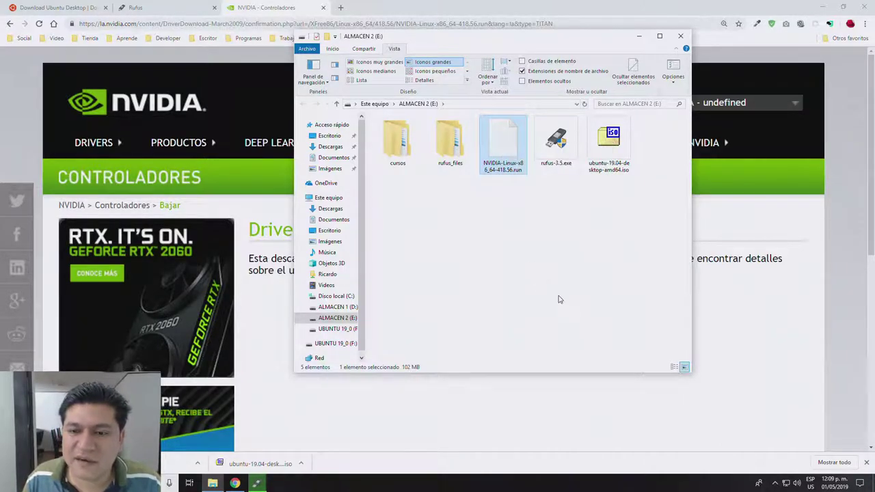
pyautogui.rightClick(503, 130)
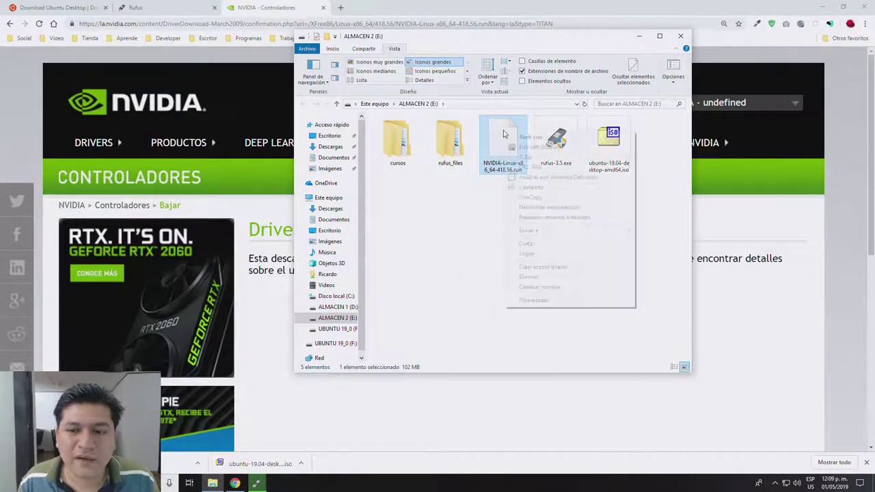
pyautogui.click(530, 255)
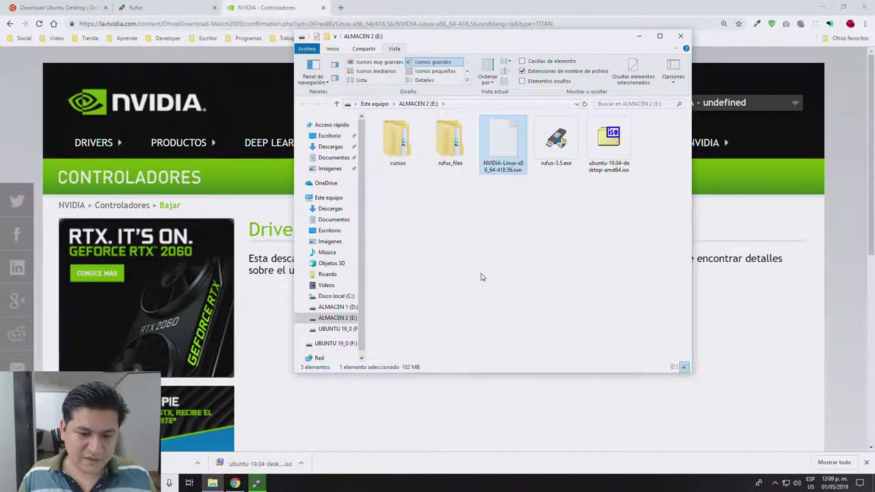
pyautogui.click(259, 483)
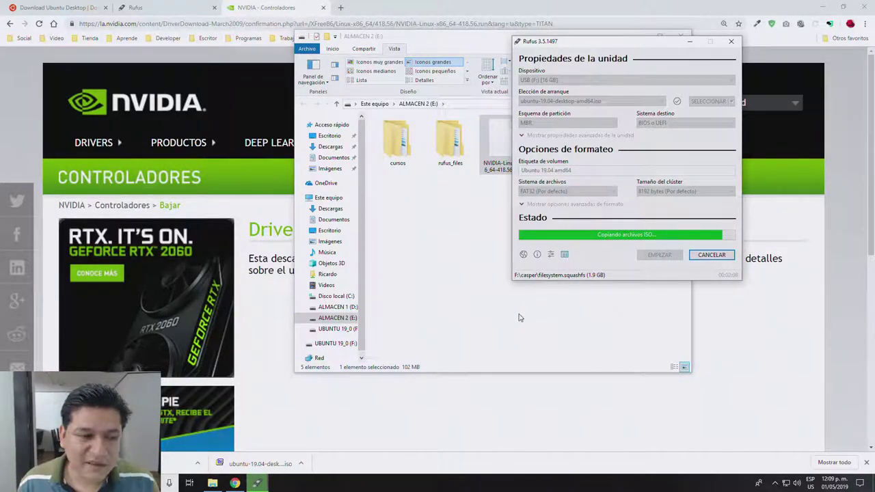
pyautogui.click(485, 400)
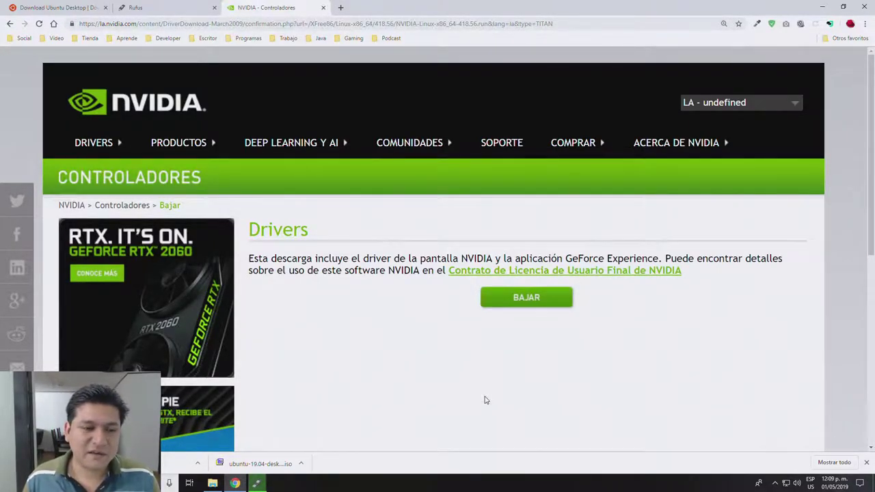
pyautogui.click(256, 483)
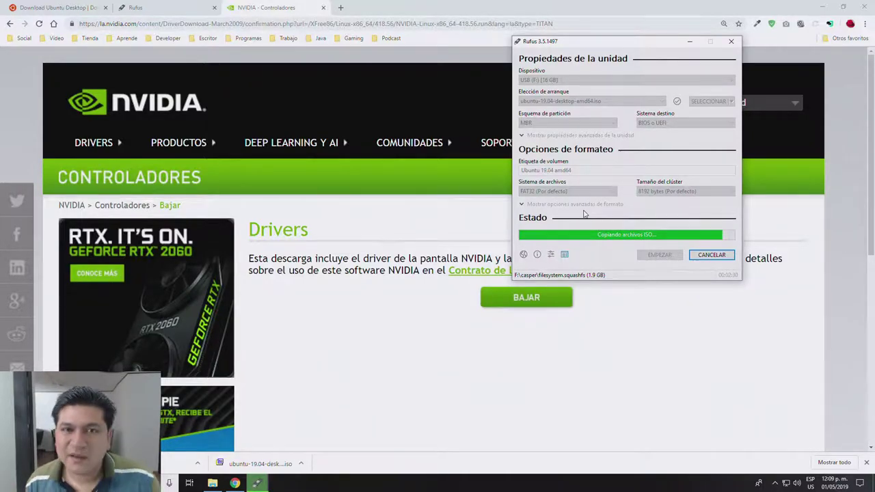
pyautogui.click(489, 4)
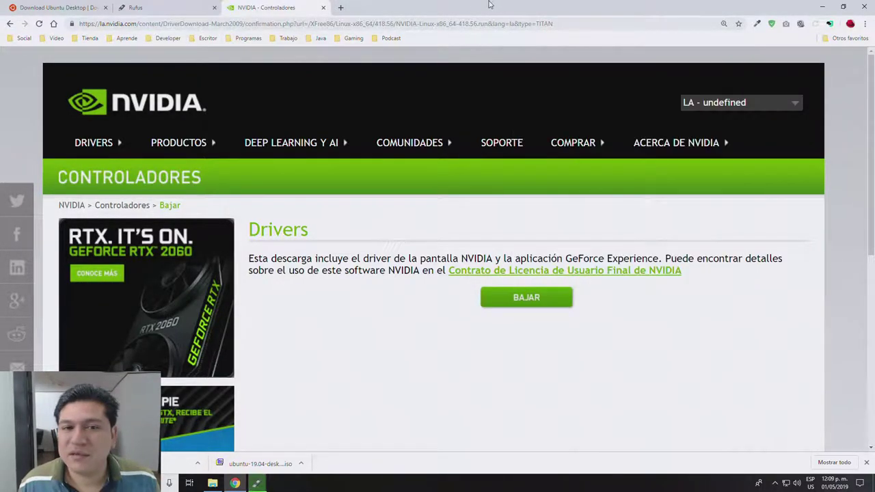
pyautogui.click(318, 38)
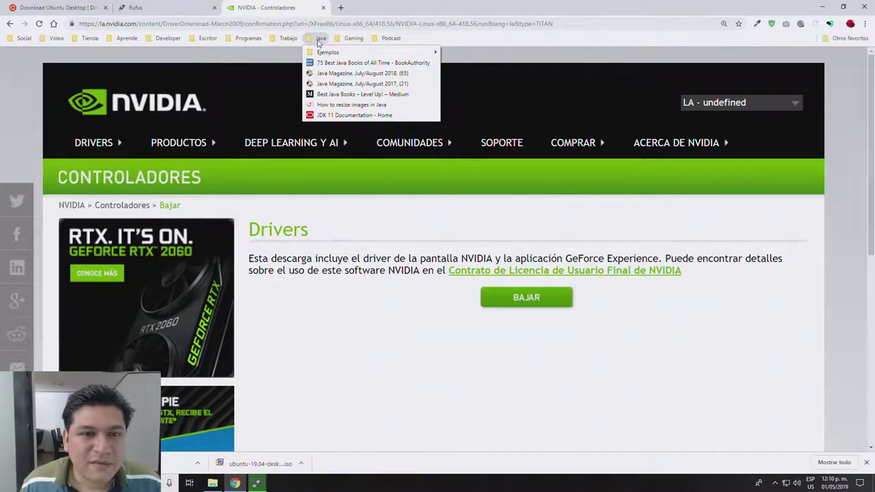
pyautogui.moveTo(263, 42)
pyautogui.moveTo(137, 42)
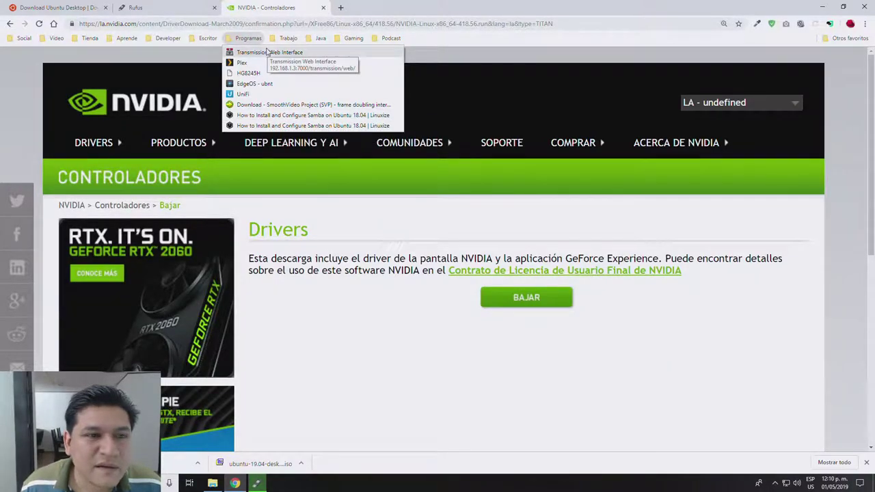
pyautogui.moveTo(173, 39)
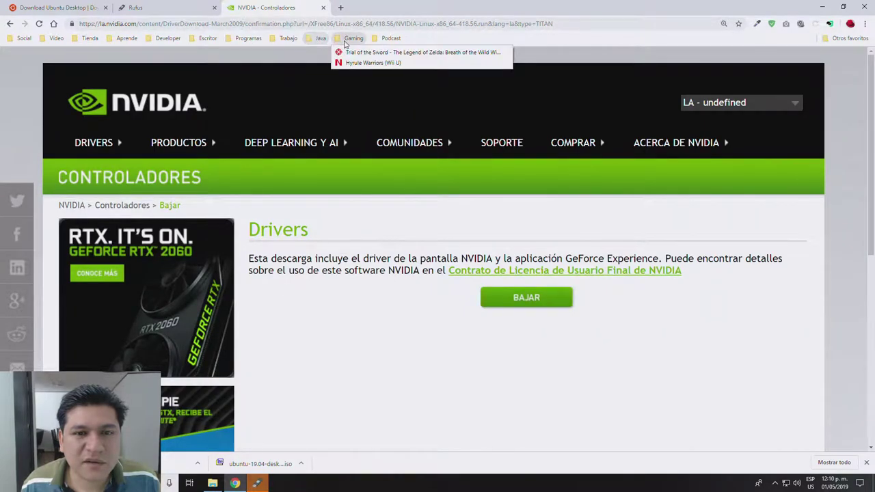
pyautogui.moveTo(374, 40)
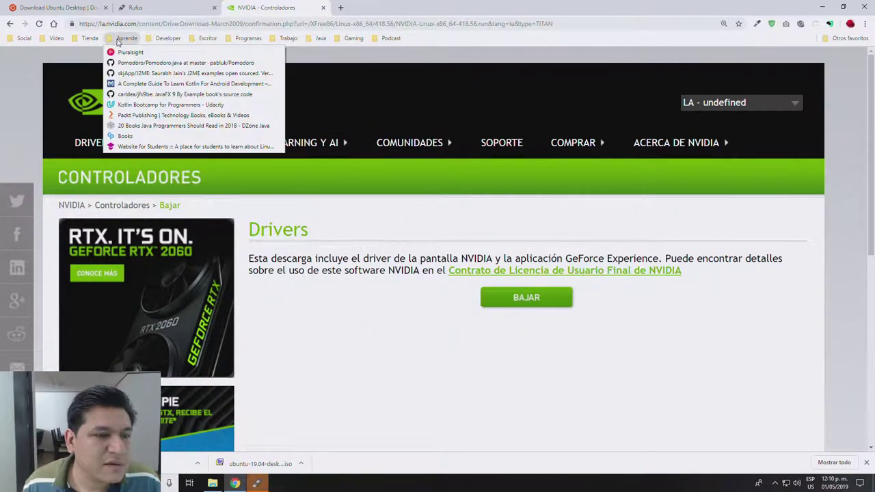
pyautogui.click(320, 360)
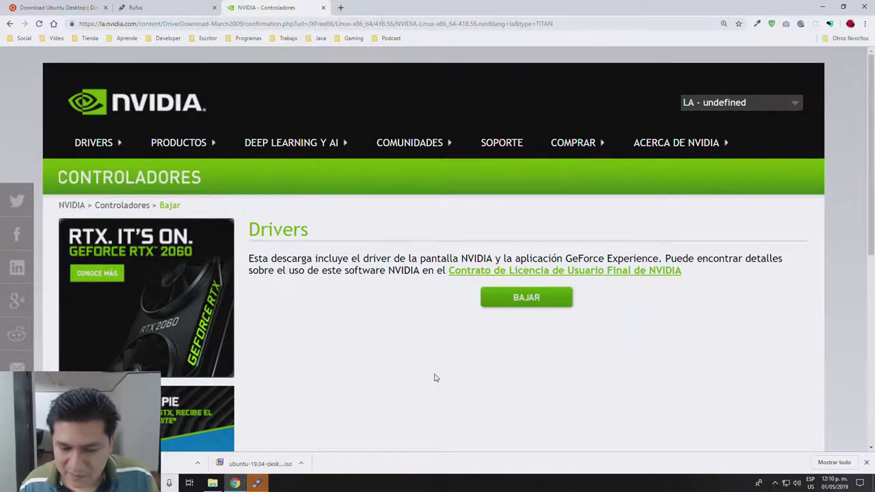
# Close the finished Rufus and copy the NVIDIA driver file from ALMACEN 2 (E:)
pyautogui.click(265, 483)
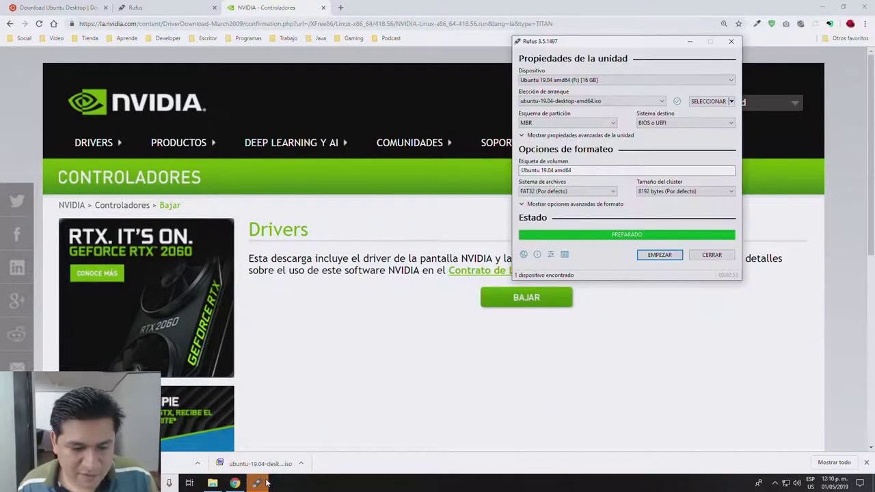
pyautogui.click(712, 255)
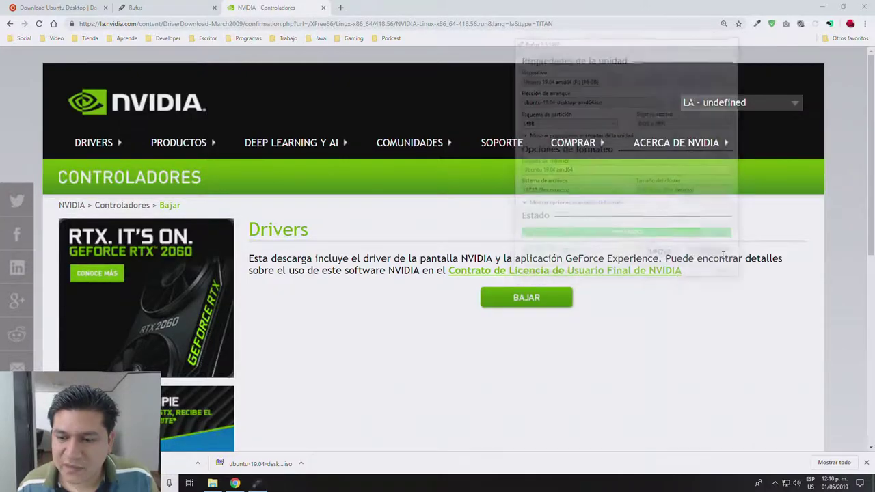
pyautogui.click(213, 483)
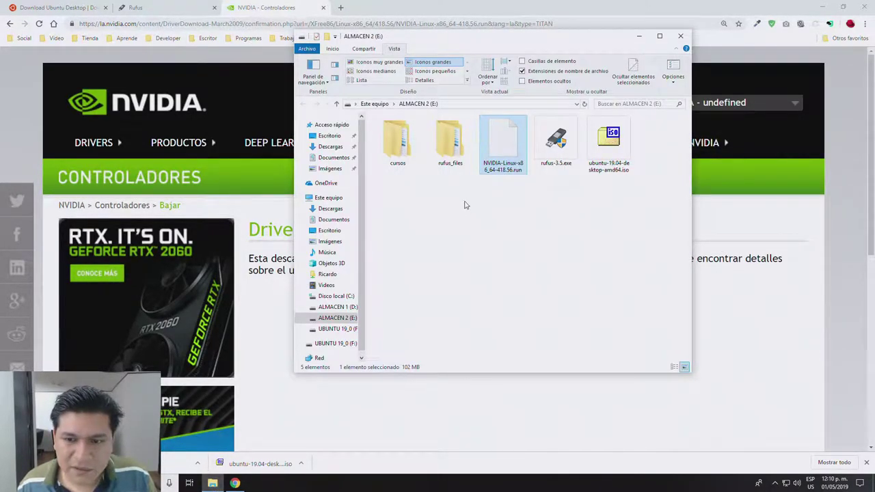
pyautogui.rightClick(504, 140)
pyautogui.click(536, 265)
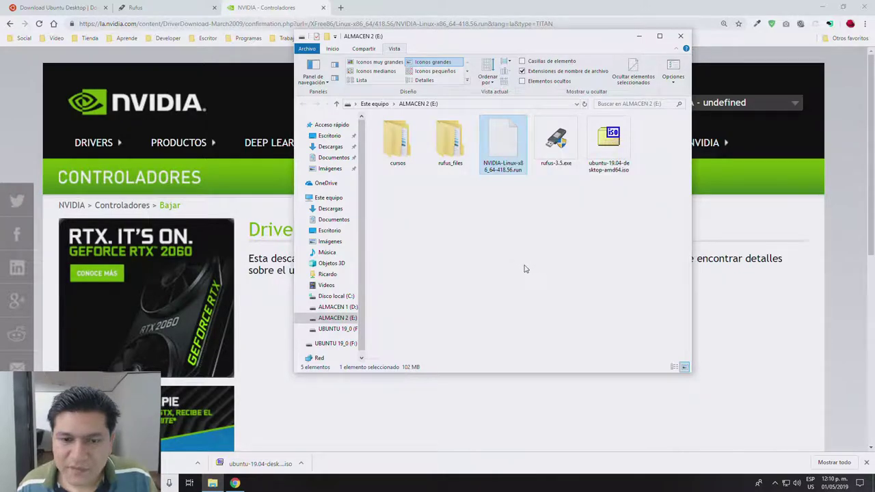
# Paste the driver onto the UBUNTU 19_0 (F:) USB drive via TeraCopy, close Explorer, and show the desktop
pyautogui.click(331, 344)
pyautogui.rightClick(415, 327)
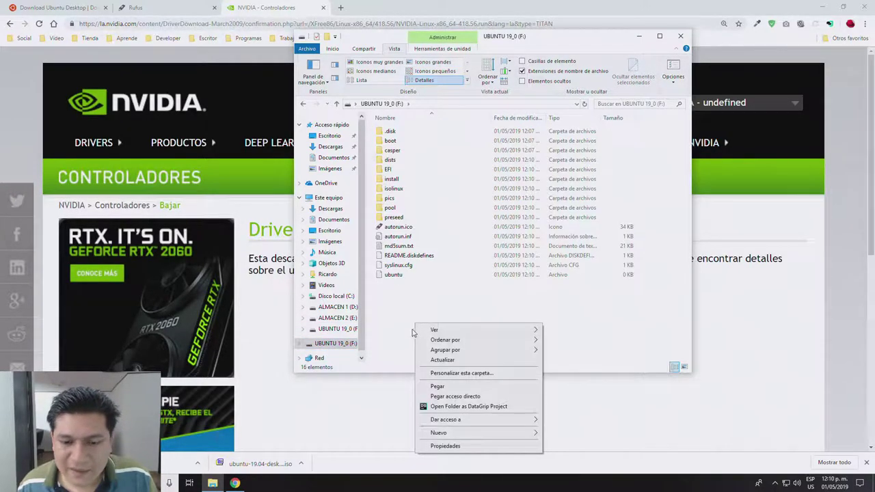
pyautogui.click(444, 388)
pyautogui.click(448, 395)
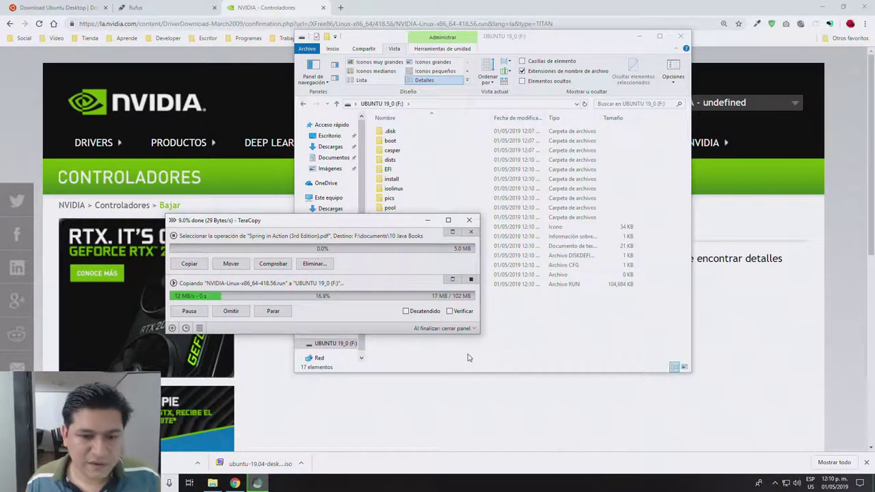
pyautogui.click(471, 232)
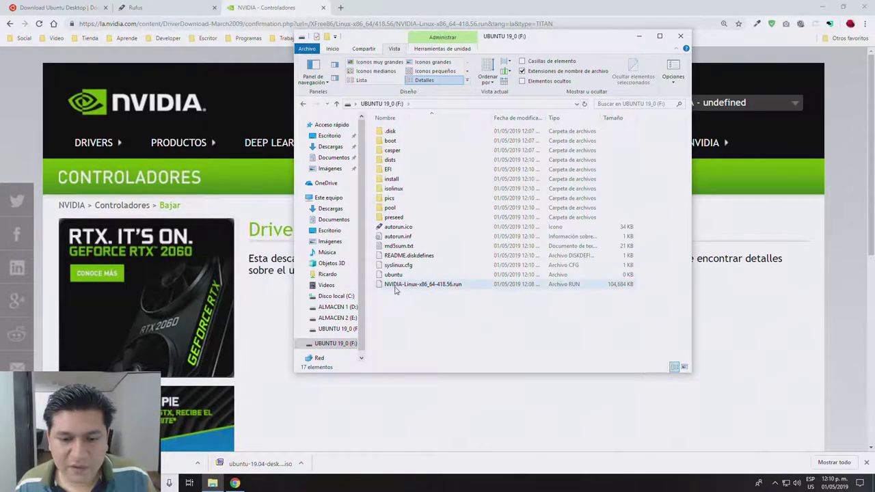
pyautogui.click(396, 285)
pyautogui.click(473, 329)
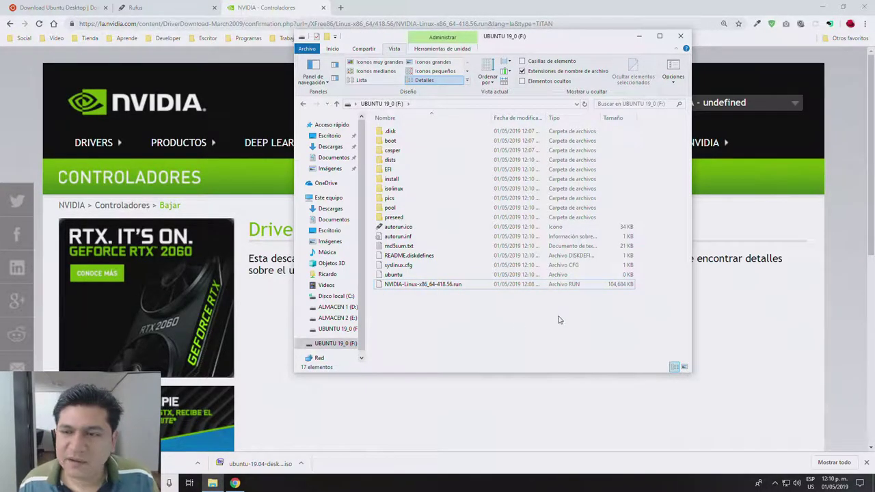
pyautogui.click(681, 36)
pyautogui.press('super+d')
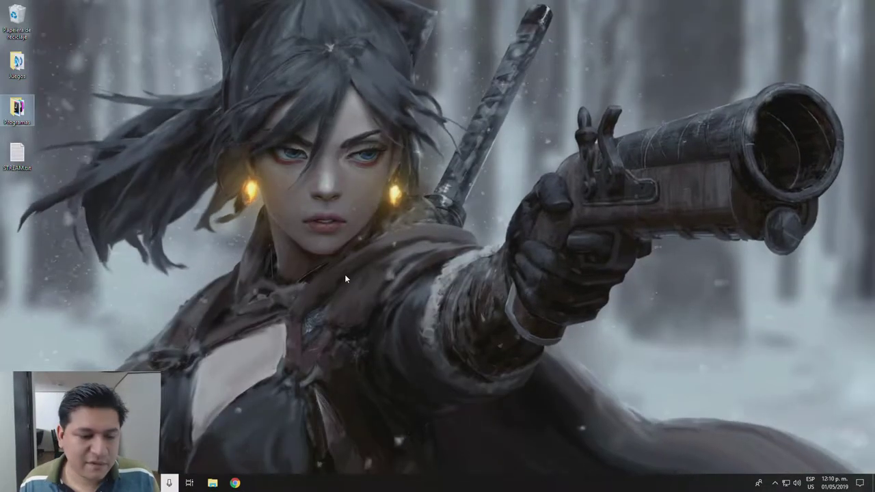
# Restart the PC and bring up the Gigabyte boot-device menu with F12
pyautogui.click(12, 482)
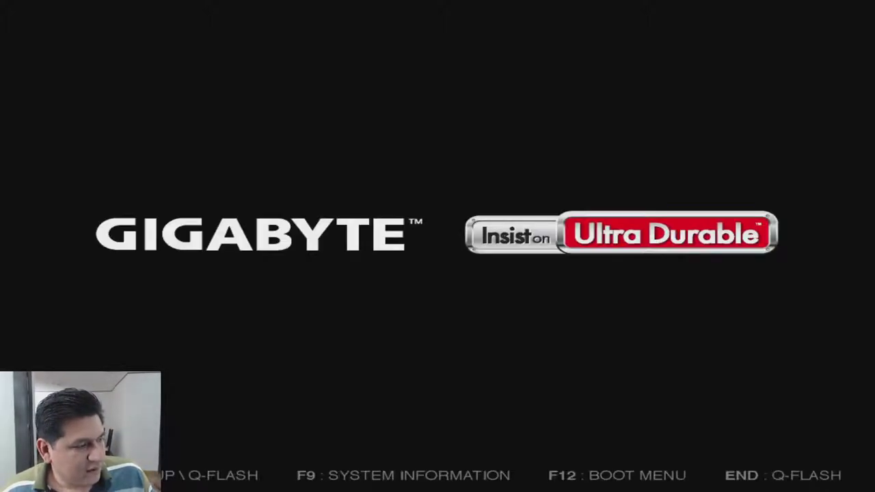
pyautogui.press('F12')
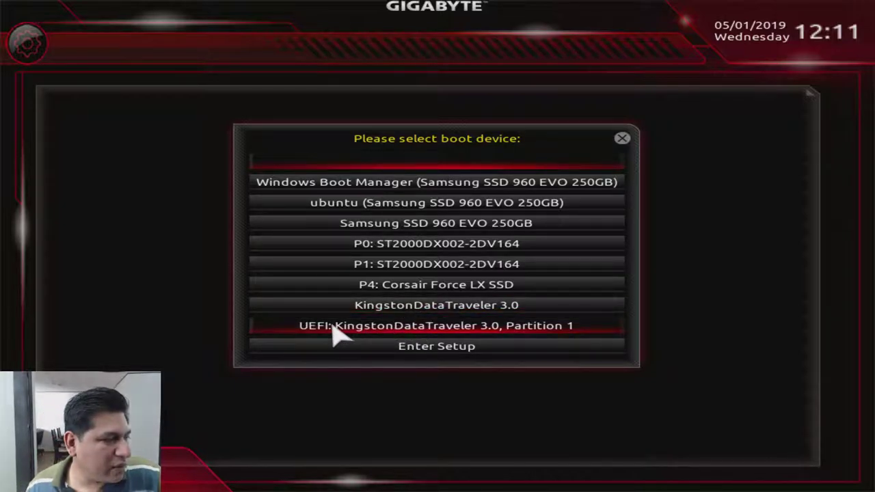
# Boot from the UEFI KingstonDataTraveler 3.0 partition and launch the Install Ubuntu GRUB entry
pyautogui.click(394, 327)
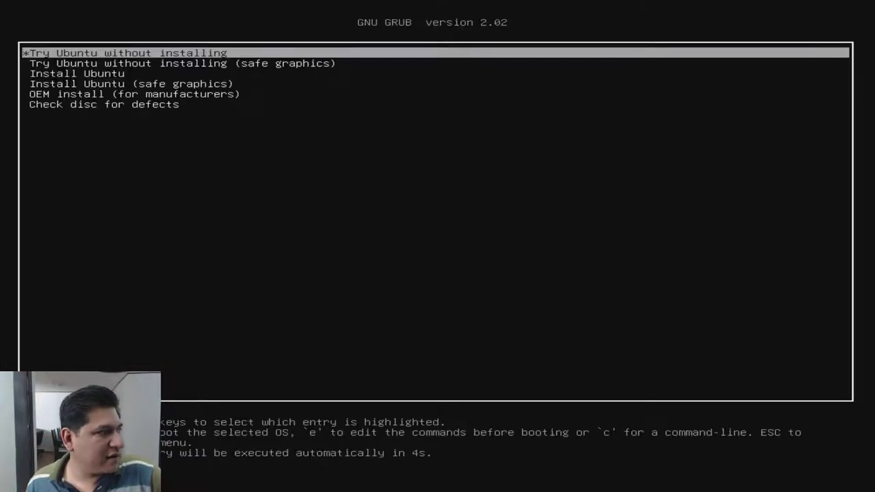
pyautogui.press('Down')
pyautogui.press('Down')
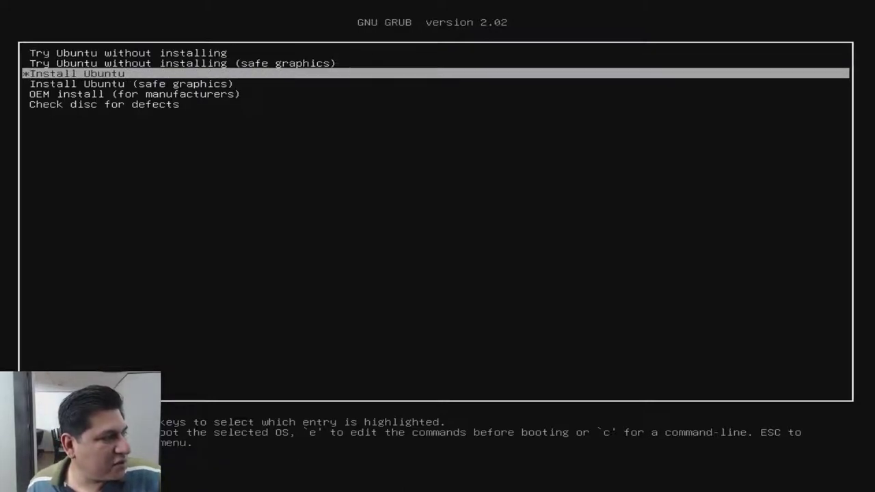
pyautogui.press('Return')
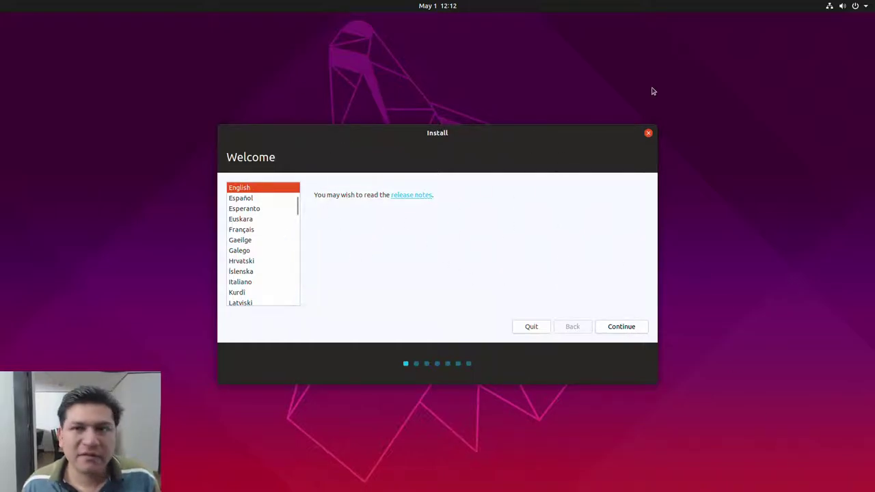
# Choose Español as the installer language and Inglés (EE. UU.) as the keyboard layout
pyautogui.click(246, 200)
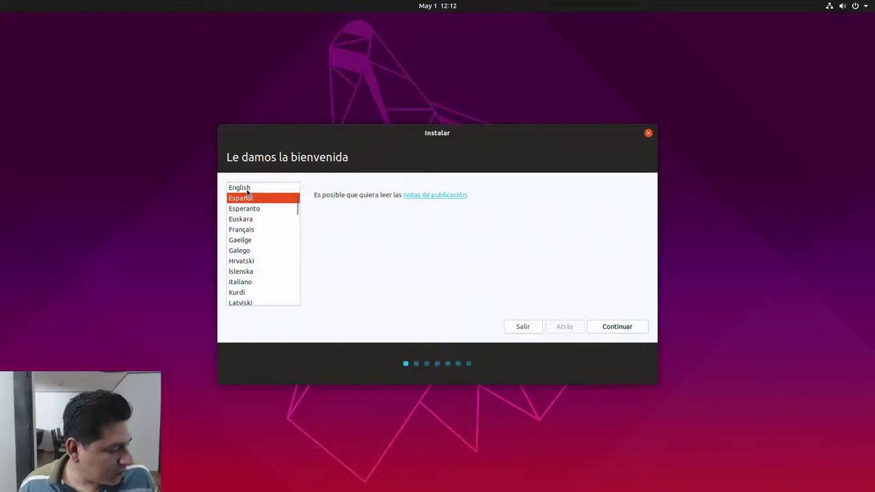
pyautogui.click(617, 328)
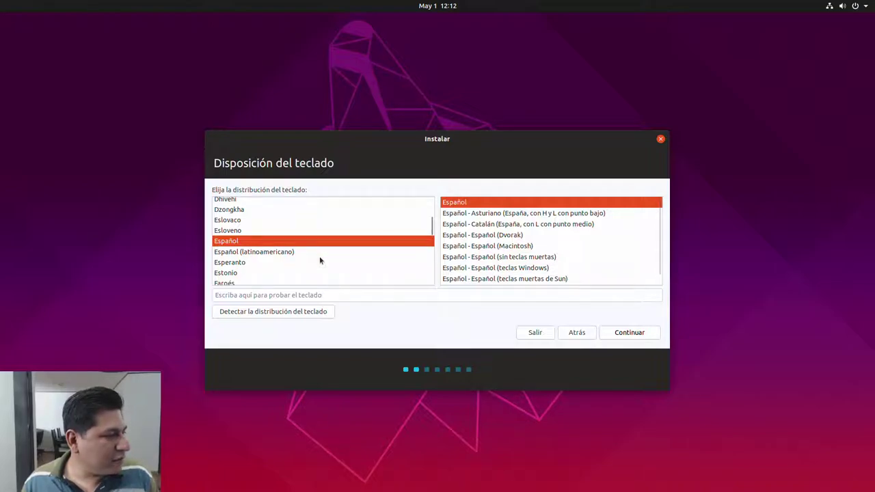
pyautogui.scroll(-1, 250, 260)
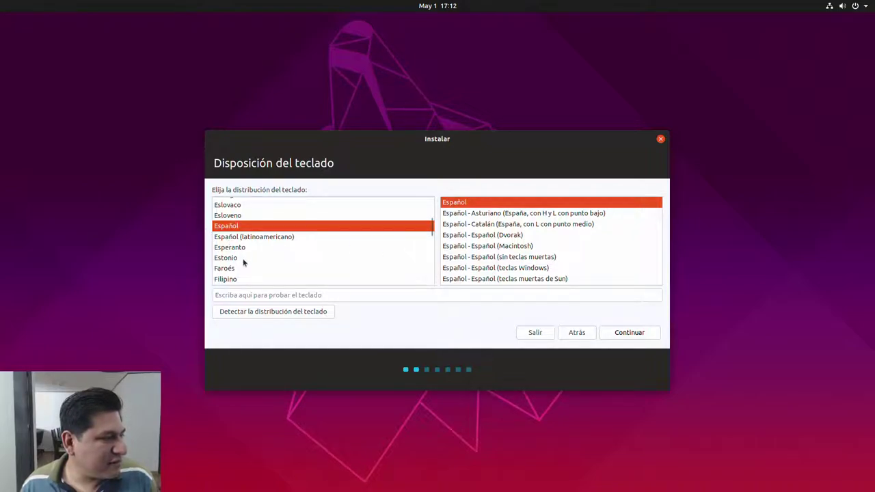
pyautogui.scroll(5, 243, 259)
pyautogui.scroll(5, 242, 263)
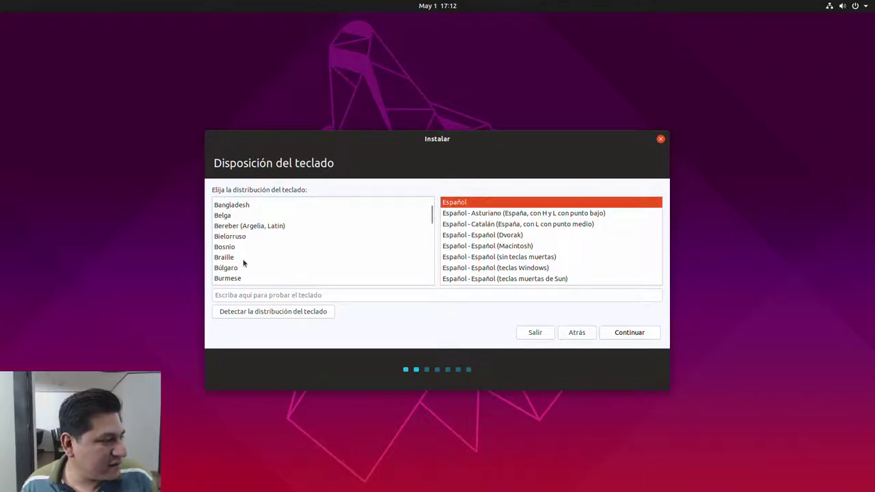
pyautogui.click(243, 265)
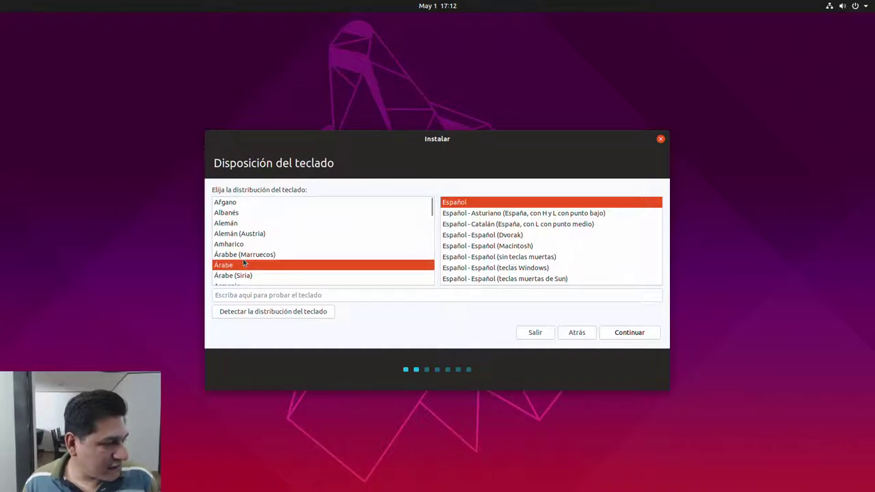
pyautogui.write('i')
pyautogui.scroll(-3, 243, 262)
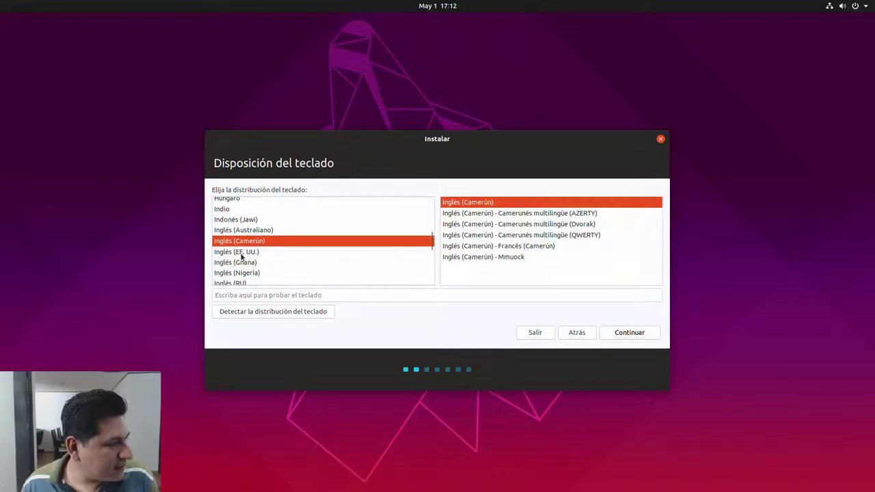
pyautogui.click(242, 253)
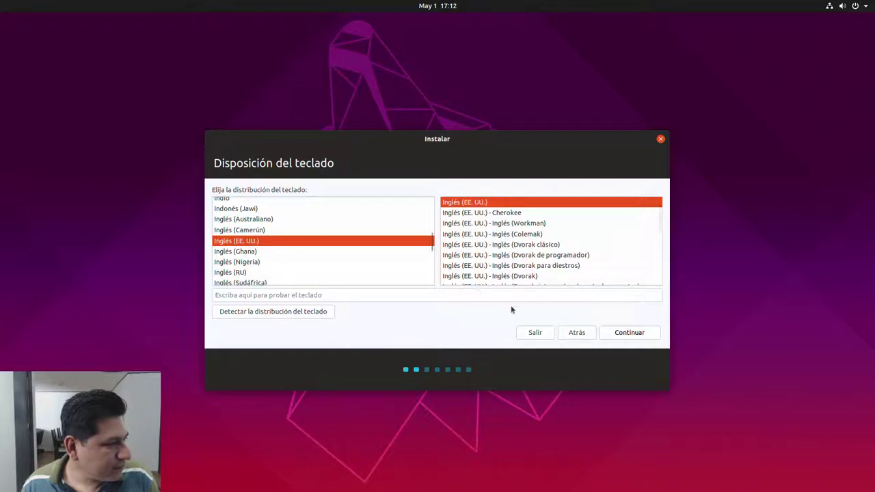
pyautogui.click(614, 335)
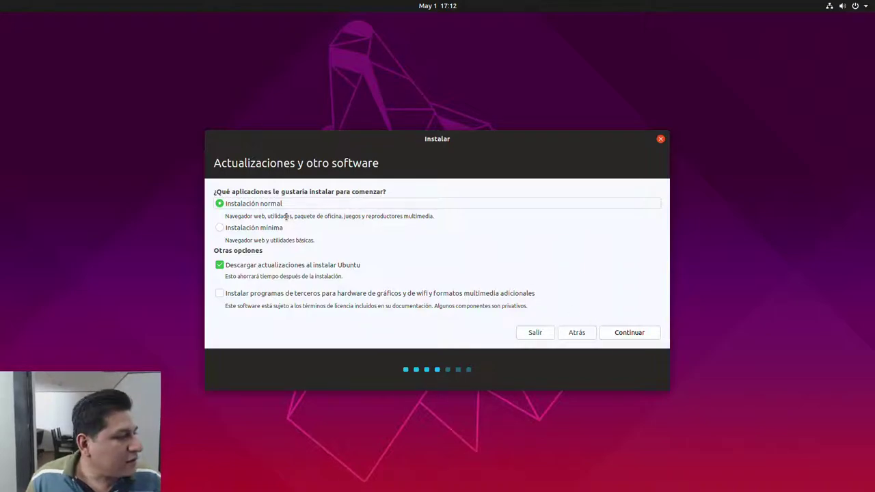
# Choose Instalación mínima with third-party graphics, wifi and media software included, and continue
pyautogui.click(219, 230)
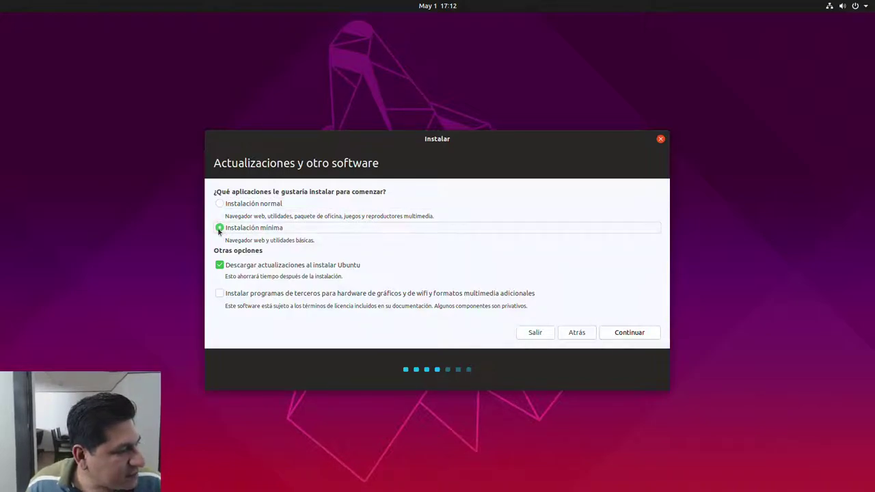
pyautogui.click(220, 294)
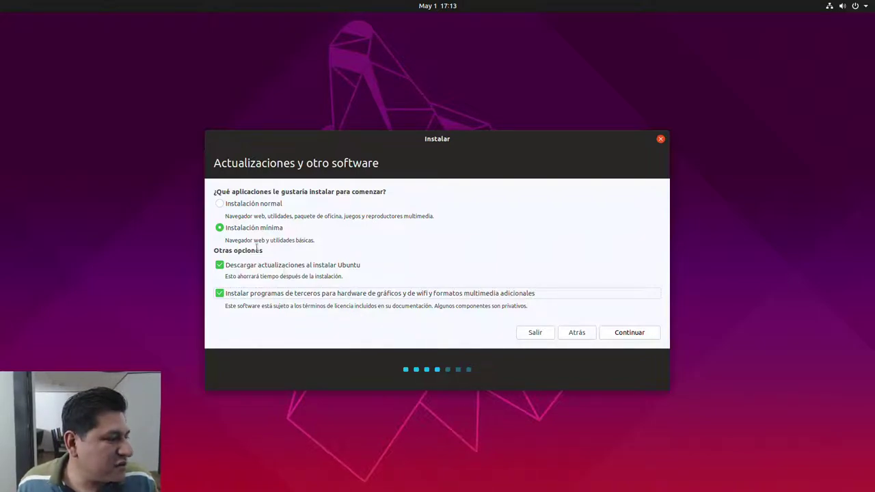
pyautogui.click(637, 333)
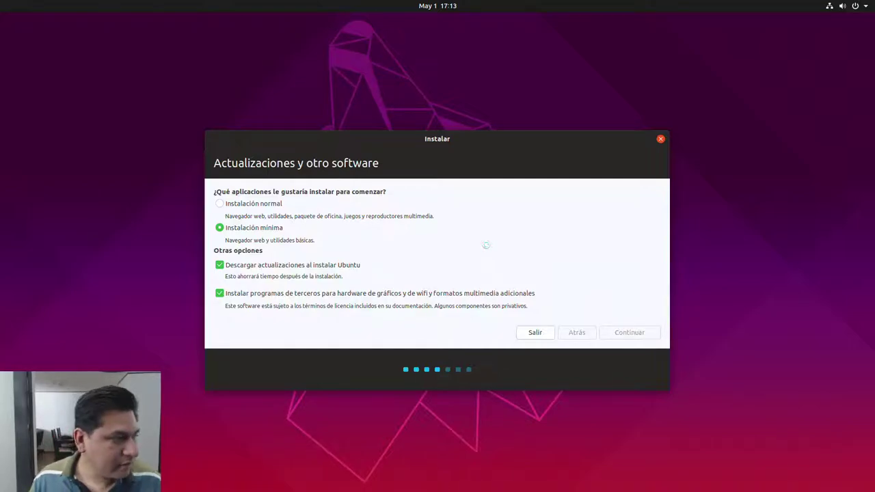
pyautogui.moveTo(455, 139)
pyautogui.mouseDown()
pyautogui.moveTo(488, 131)
pyautogui.moveTo(463, 110)
pyautogui.moveTo(461, 139)
pyautogui.mouseUp()
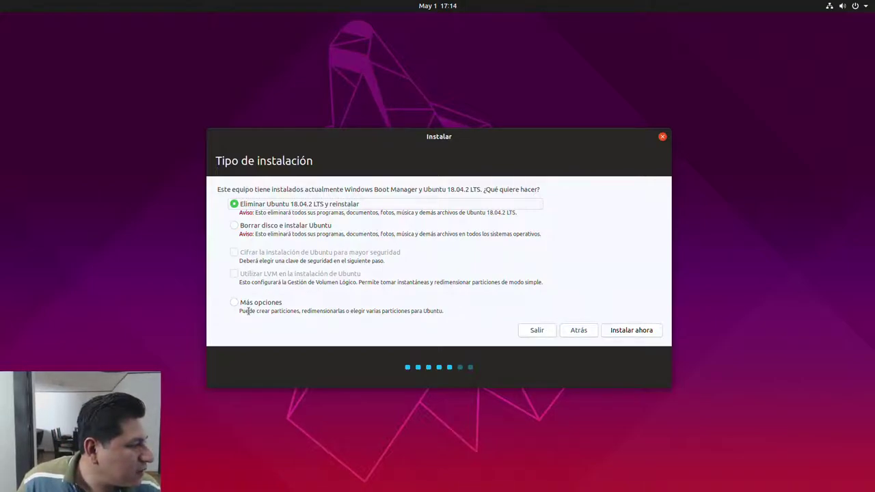
# Choose Más opciones to partition the disks manually and continue
pyautogui.click(234, 227)
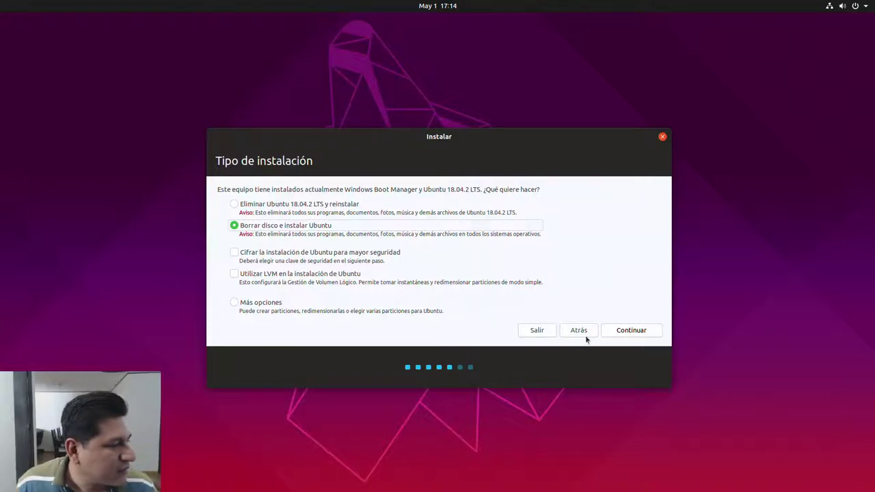
pyautogui.click(236, 306)
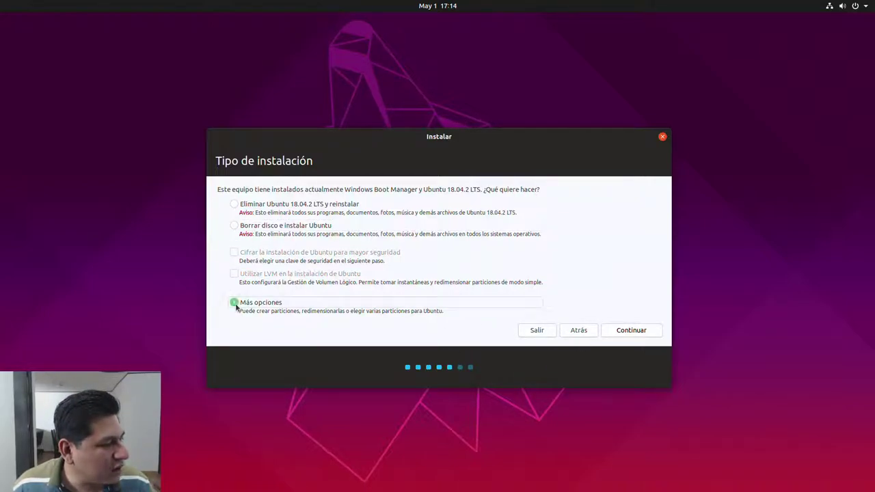
pyautogui.click(620, 332)
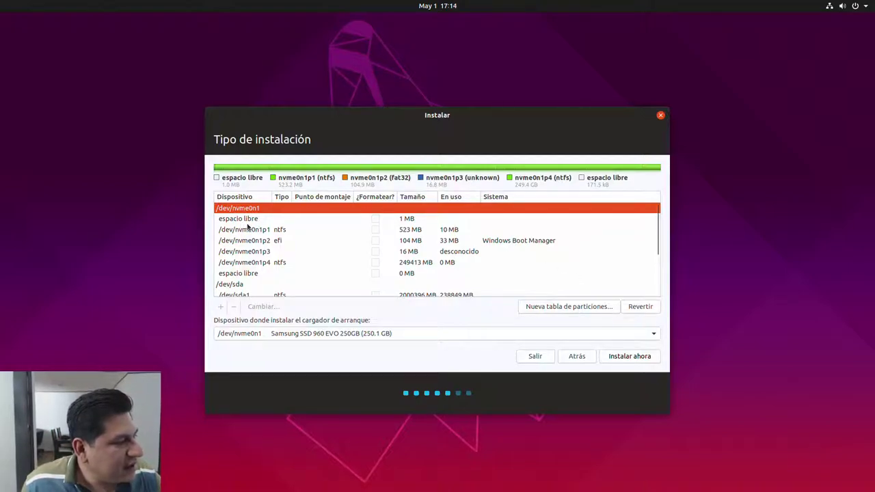
# Browse the disk list and select the /dev/sdd1 ext4 partition holding Ubuntu 18.04.2 LTS
pyautogui.scroll(-1, 248, 226)
pyautogui.scroll(2, 248, 229)
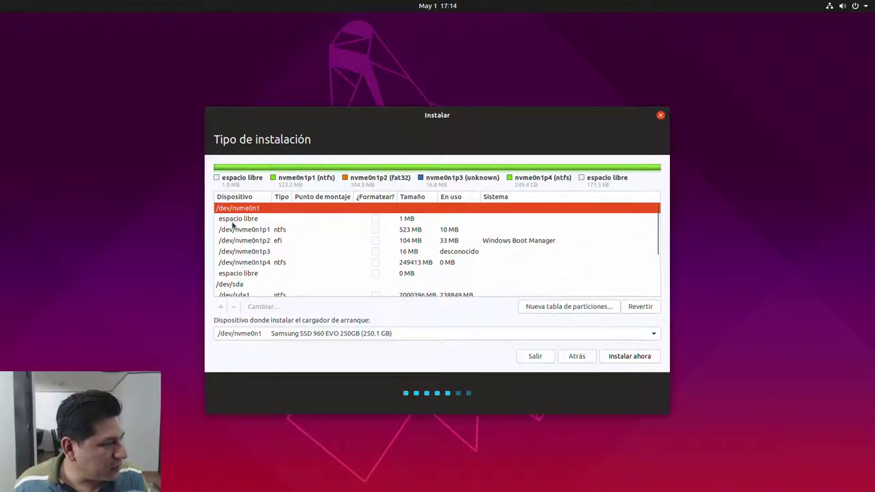
pyautogui.click(252, 286)
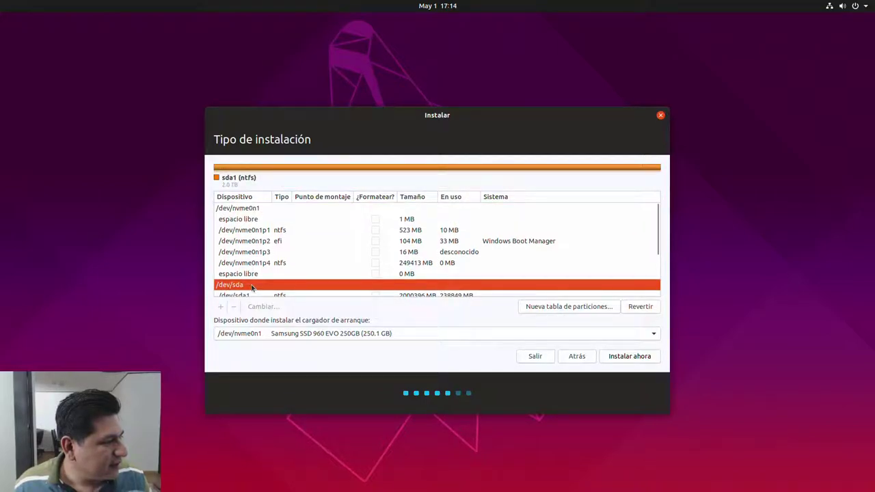
pyautogui.scroll(-2, 251, 287)
pyautogui.scroll(-1, 252, 287)
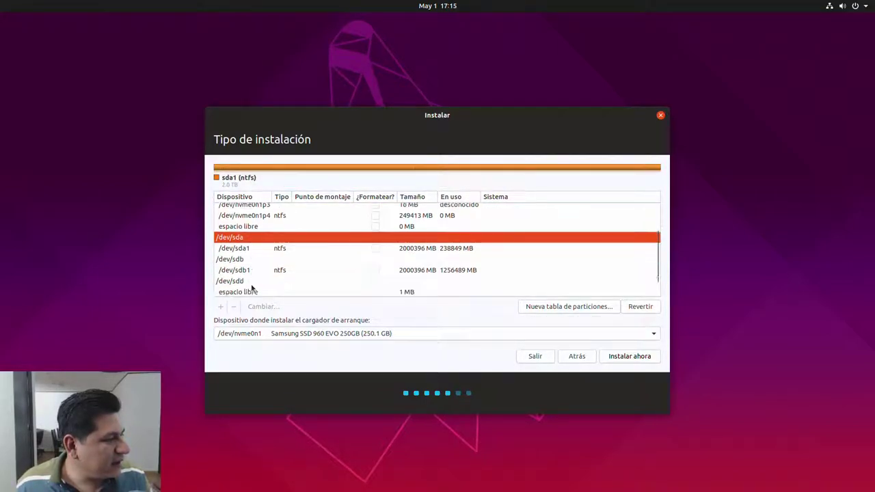
pyautogui.click(264, 249)
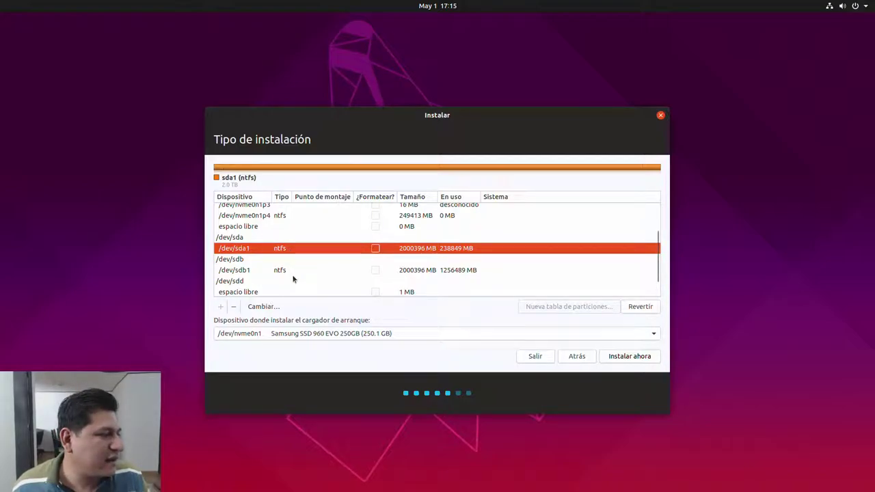
pyautogui.click(286, 272)
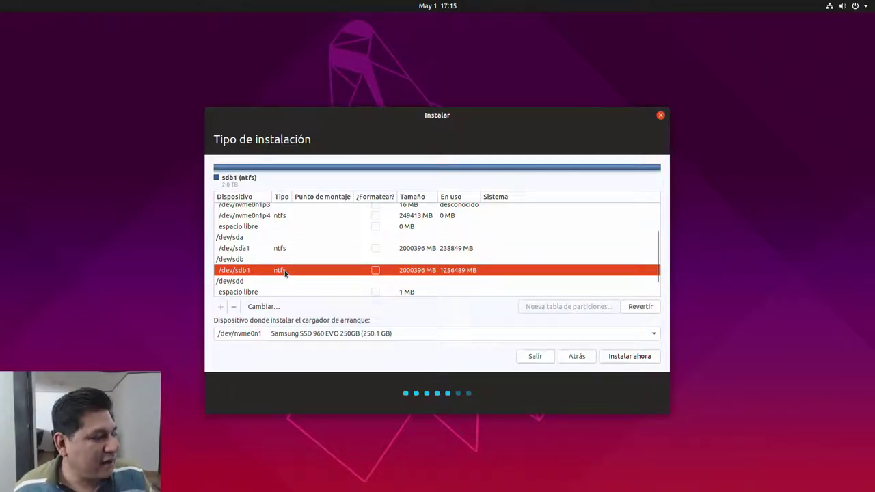
pyautogui.scroll(-1, 286, 272)
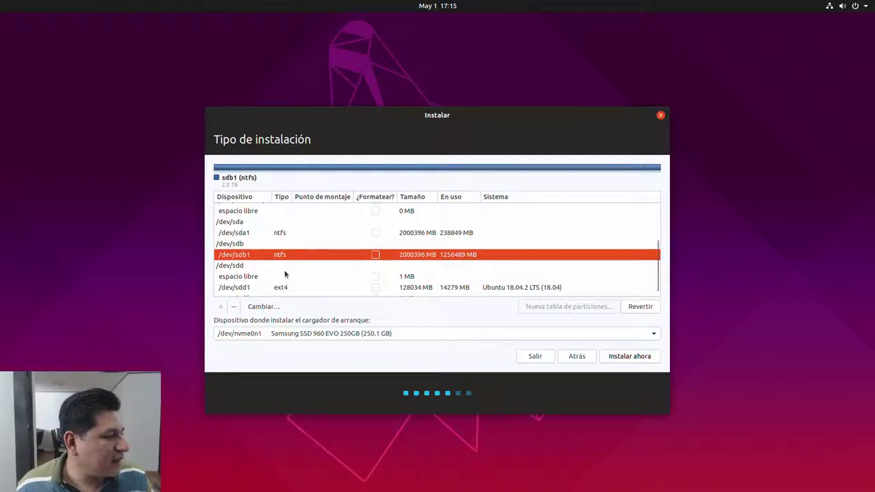
pyautogui.scroll(-1, 286, 258)
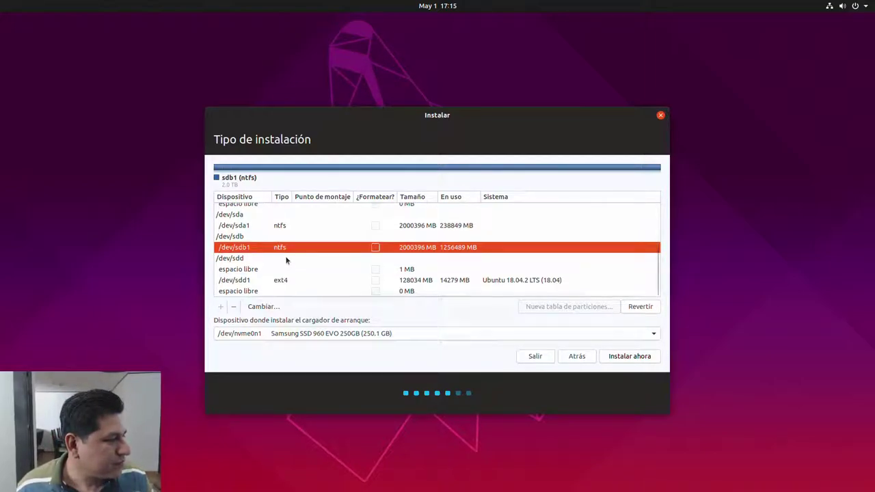
pyautogui.click(280, 284)
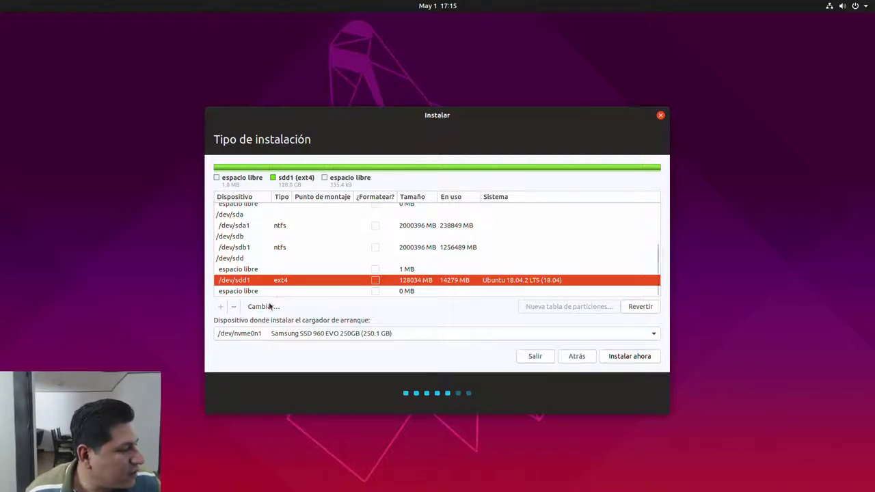
# Set /dev/sdd1 to formatted ext4 mounted at /, and confirm writing the changes to disk
pyautogui.click(269, 307)
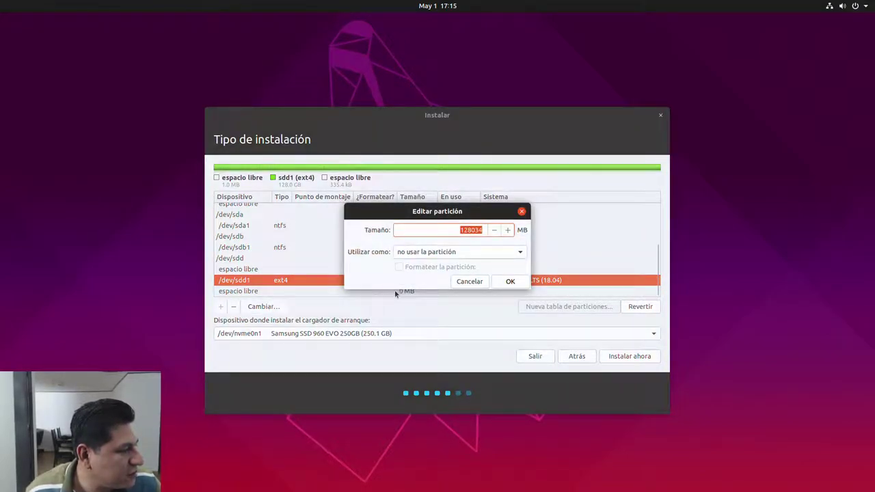
pyautogui.click(454, 252)
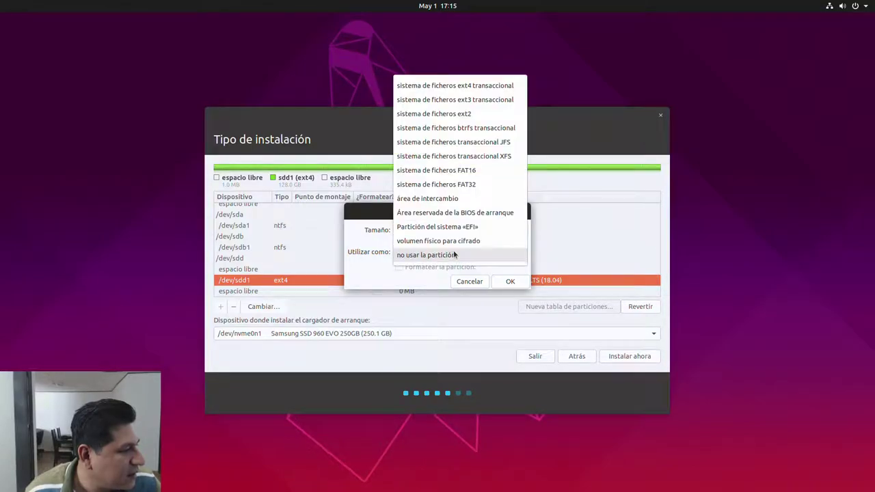
pyautogui.click(478, 88)
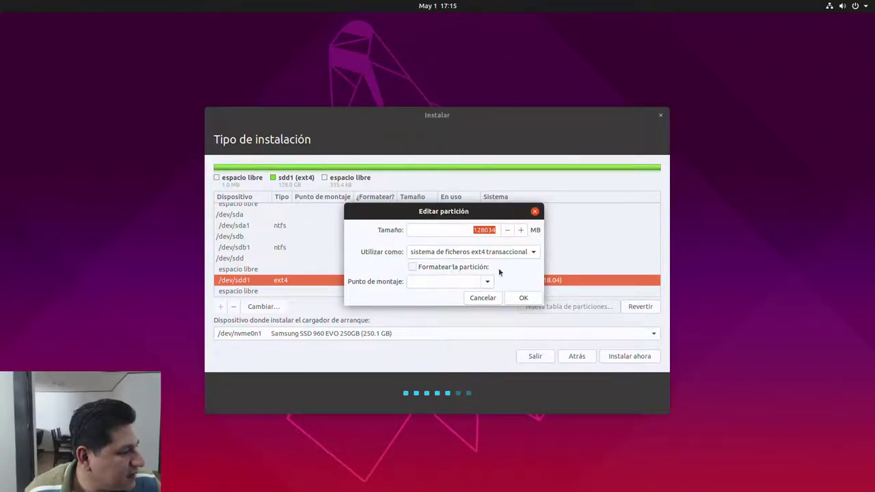
pyautogui.click(413, 267)
pyautogui.click(487, 284)
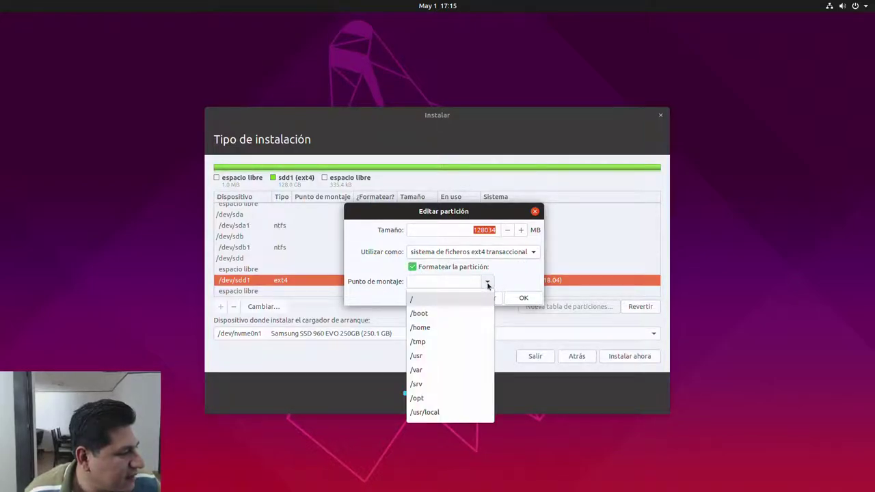
pyautogui.click(413, 301)
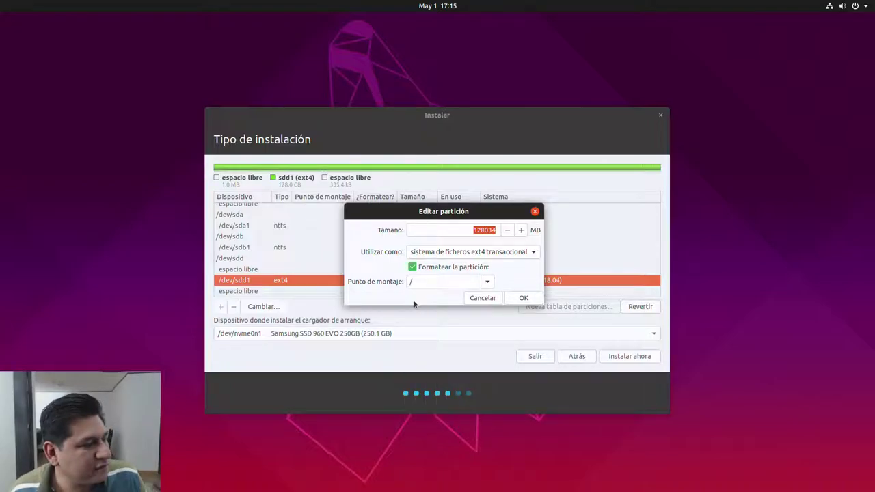
pyautogui.click(526, 301)
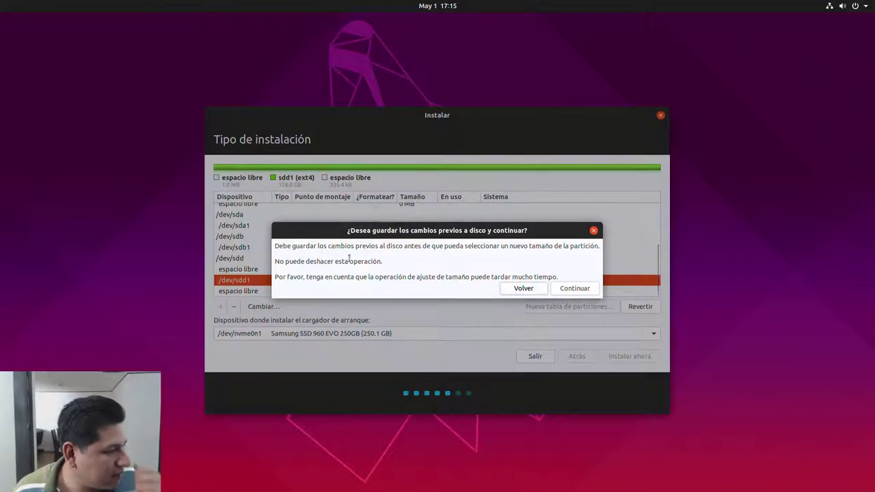
pyautogui.click(597, 291)
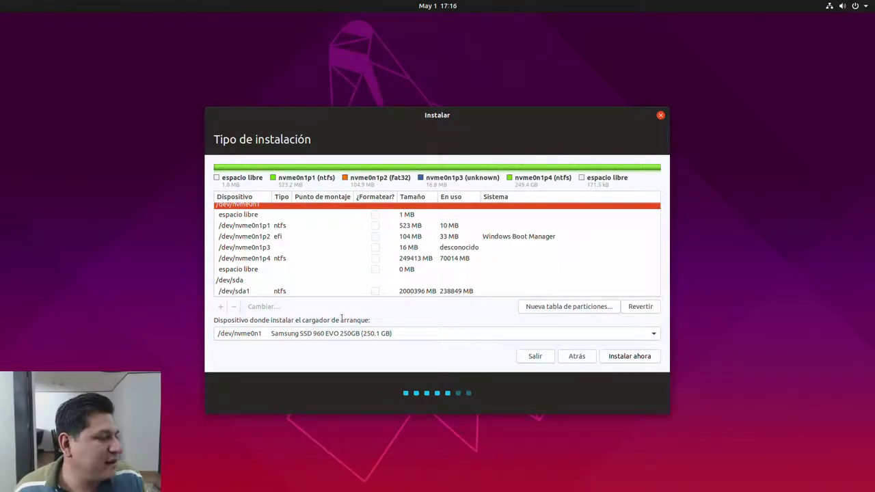
# Put the boot loader on /dev/sdd, select /dev/sdd1, and start the installation
pyautogui.scroll(-5, 388, 254)
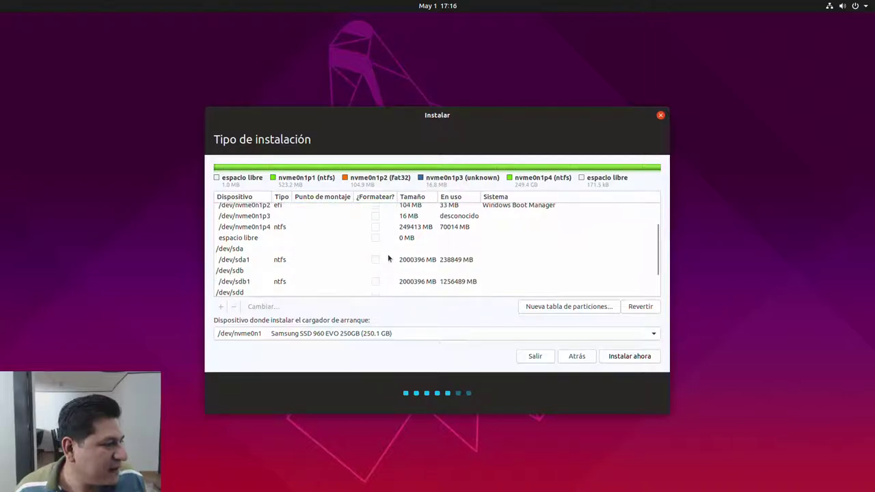
pyautogui.click(388, 334)
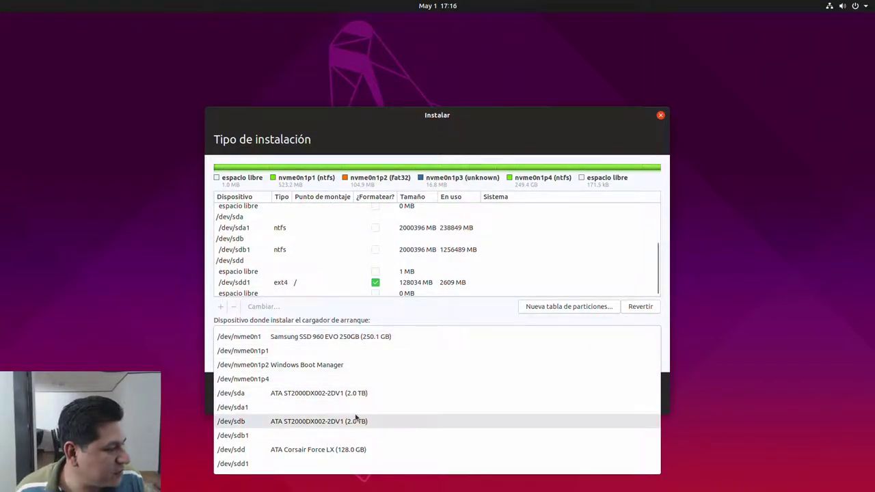
pyautogui.click(355, 450)
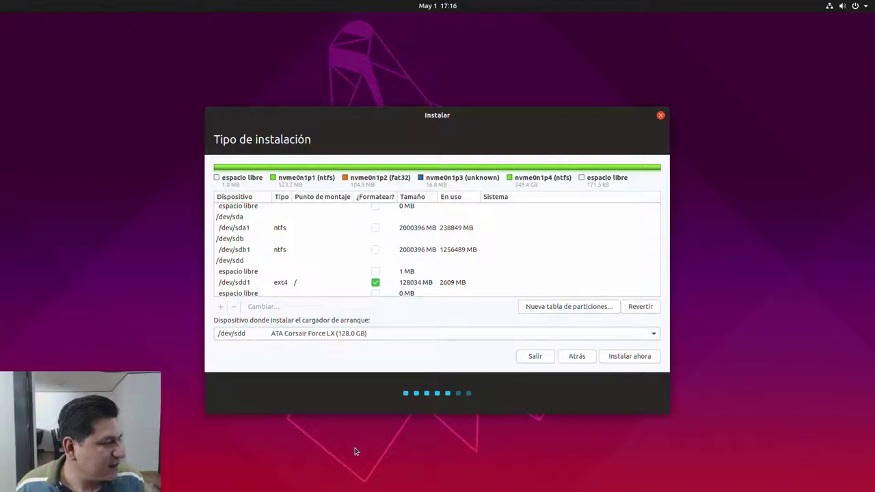
pyautogui.click(383, 334)
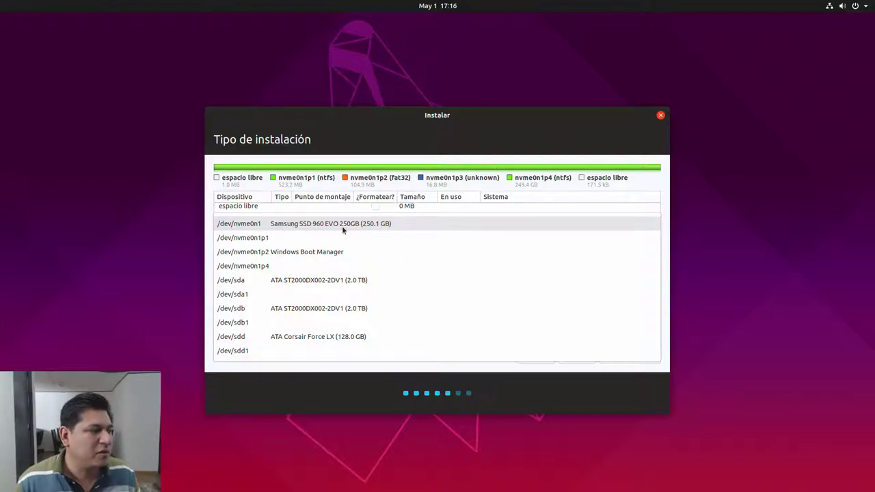
pyautogui.click(350, 337)
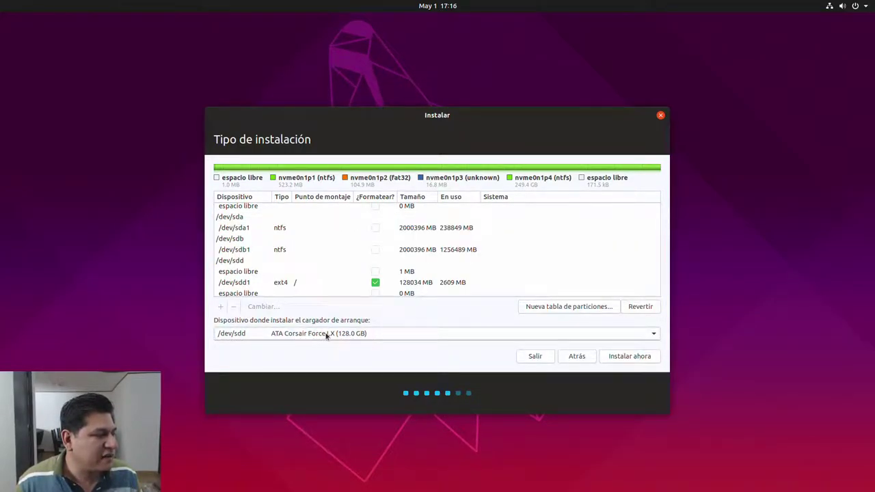
pyautogui.click(410, 283)
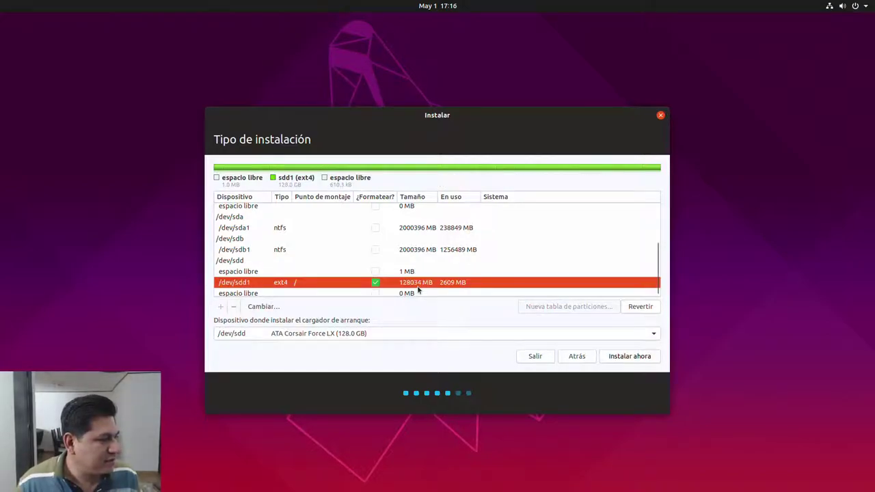
pyautogui.click(627, 359)
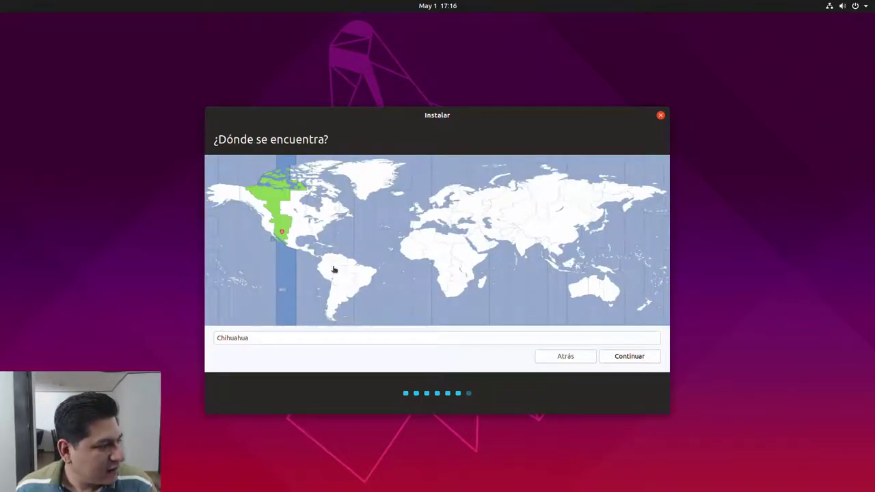
# Set the time zone to Mexico City, enter the user's full name and computer name Desarrollo
pyautogui.click(290, 242)
pyautogui.click(615, 362)
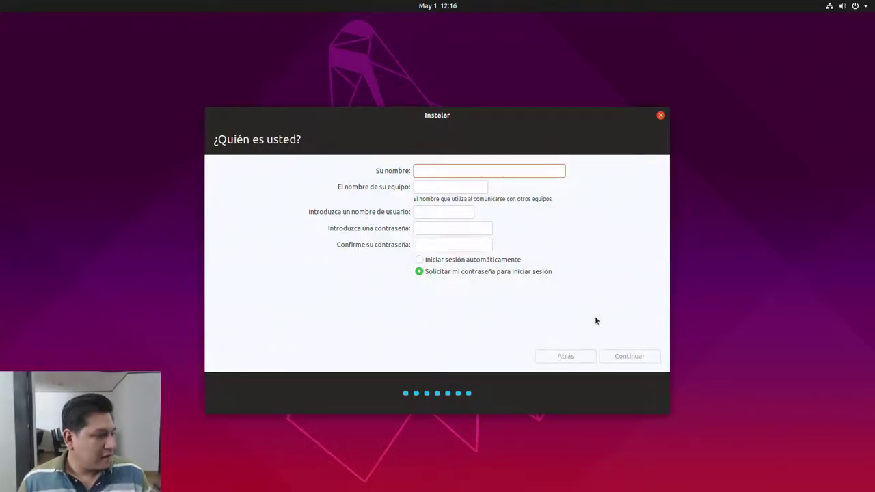
pyautogui.write('Jorge Escobar')
pyautogui.press('Tab')
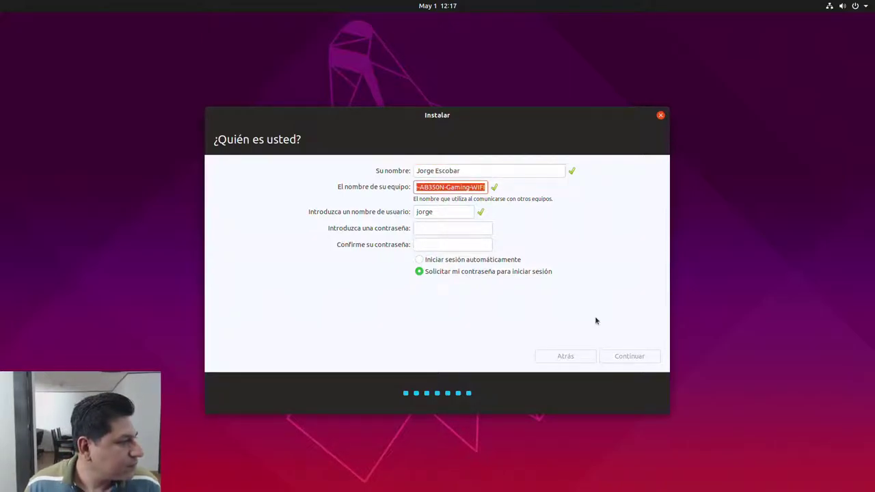
pyautogui.write('Desarrollo')
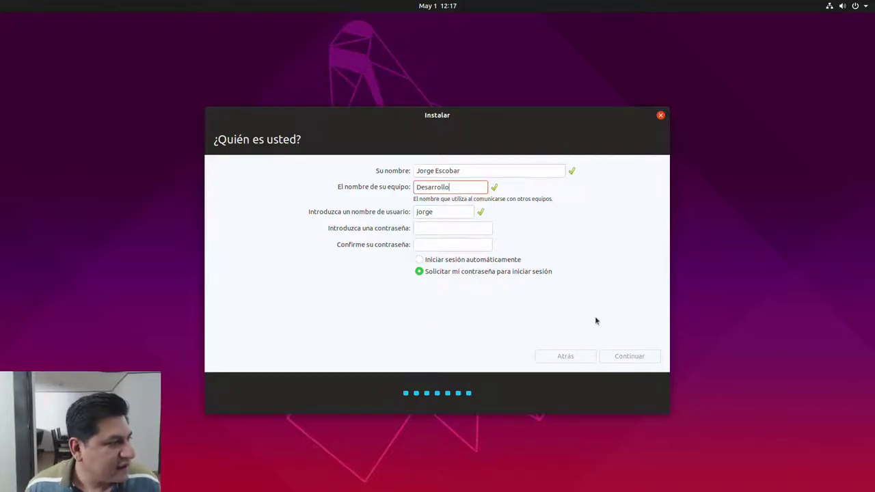
# Enter and confirm the account password, enable automatic login, and continue
pyautogui.click(440, 208)
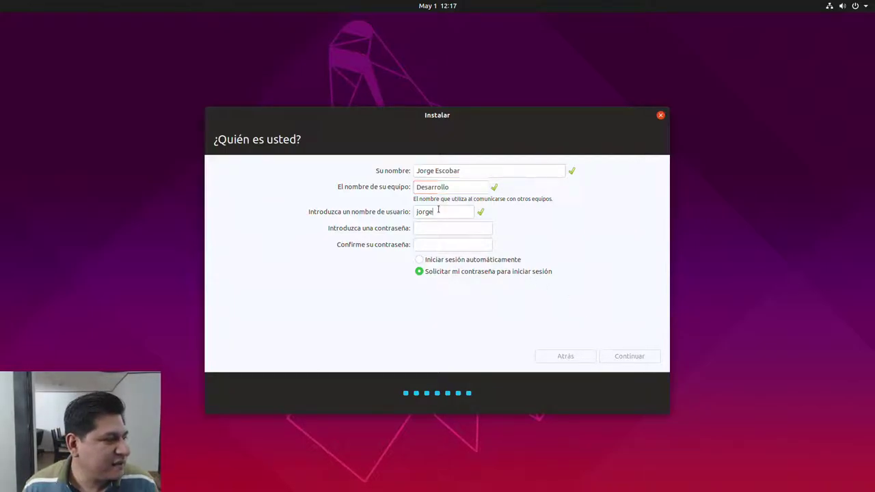
pyautogui.click(433, 229)
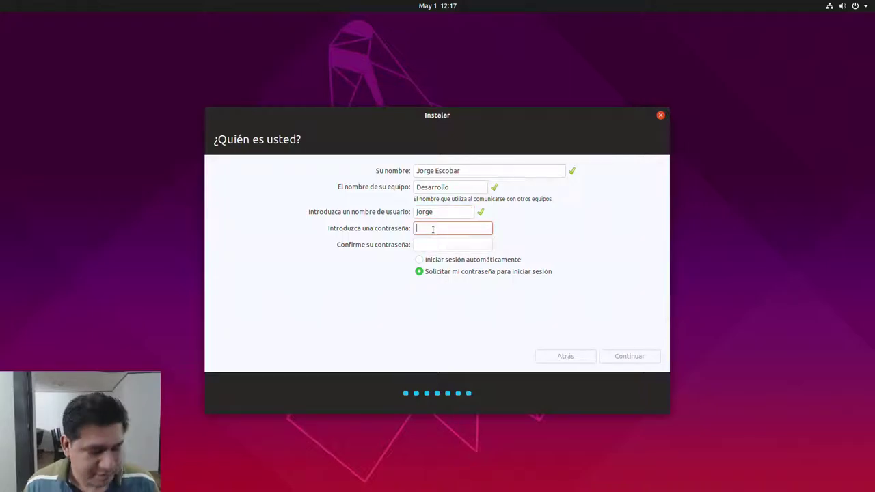
pyautogui.write('****')
pyautogui.press('Tab')
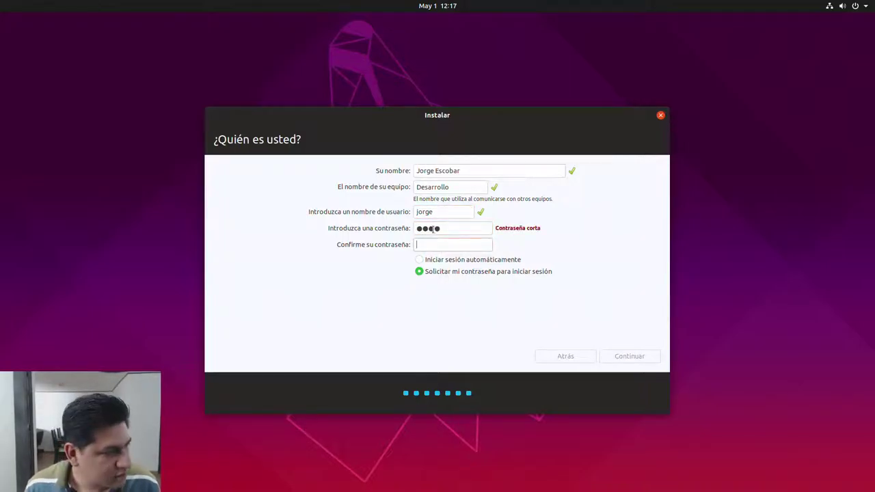
pyautogui.write('****')
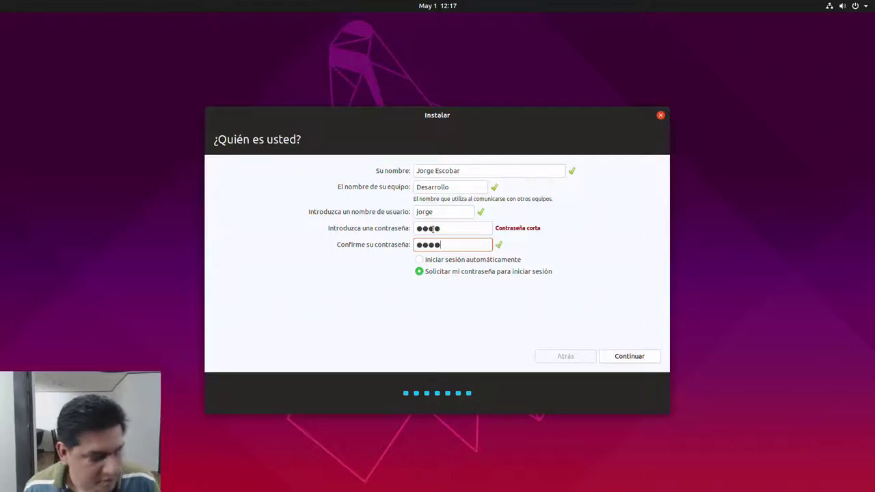
pyautogui.click(486, 261)
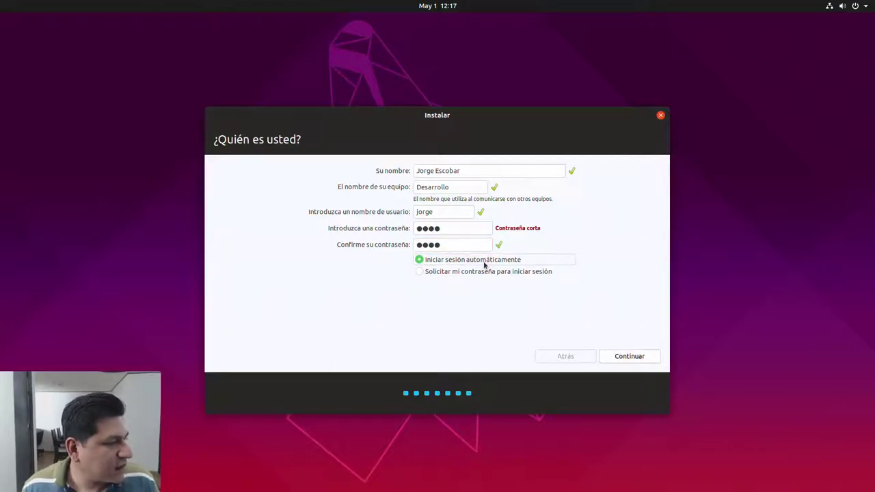
pyautogui.click(630, 356)
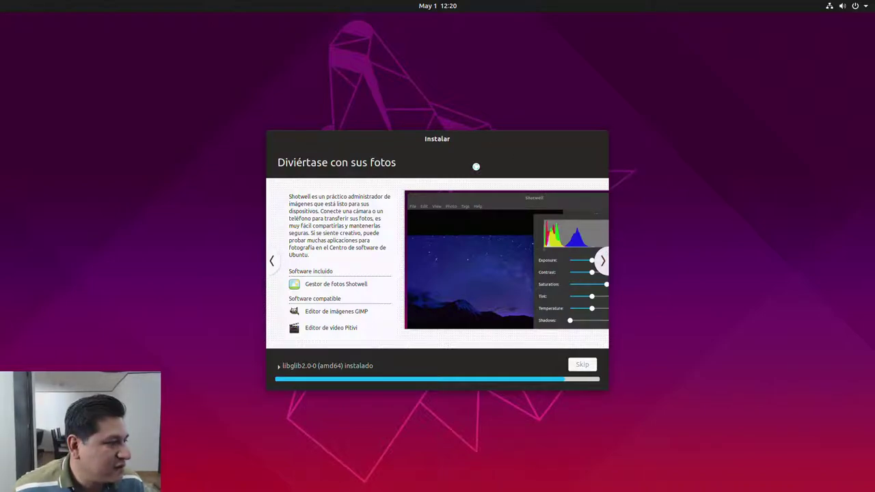
# Reposition the installer window and skip the optional download step
pyautogui.moveTo(485, 141); pyautogui.dragTo(202, 9)
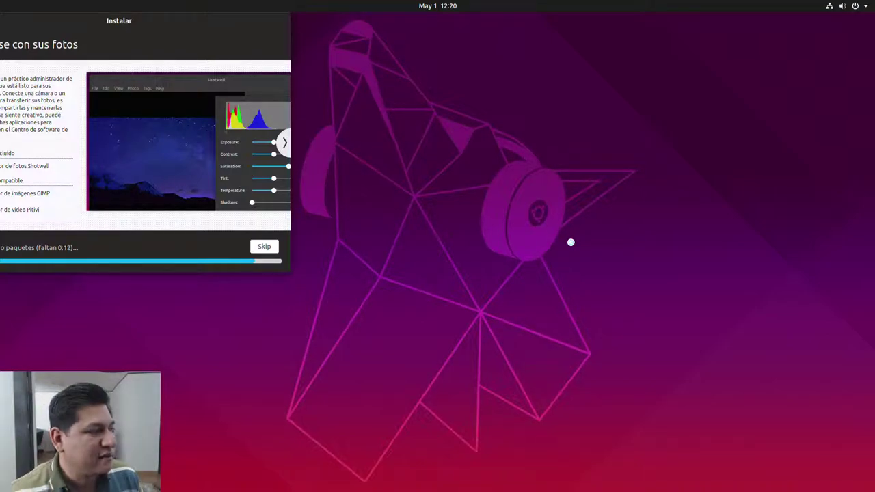
pyautogui.moveTo(238, 24); pyautogui.dragTo(315, 31)
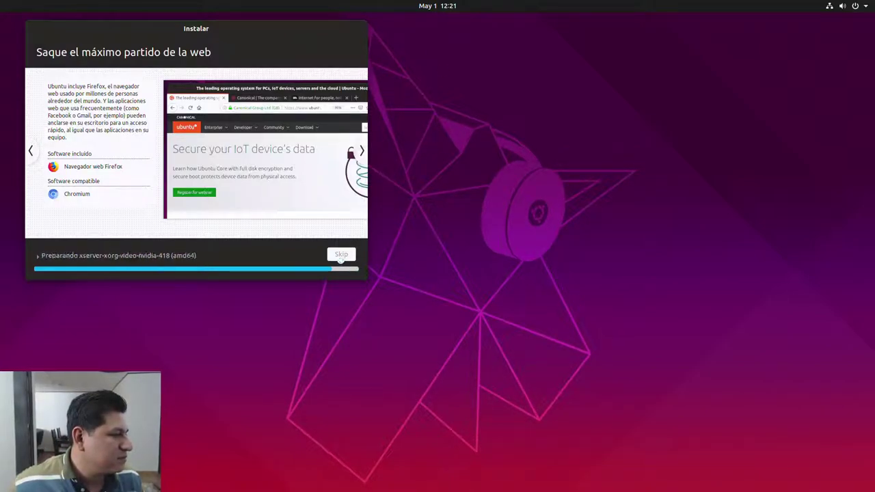
pyautogui.click(337, 255)
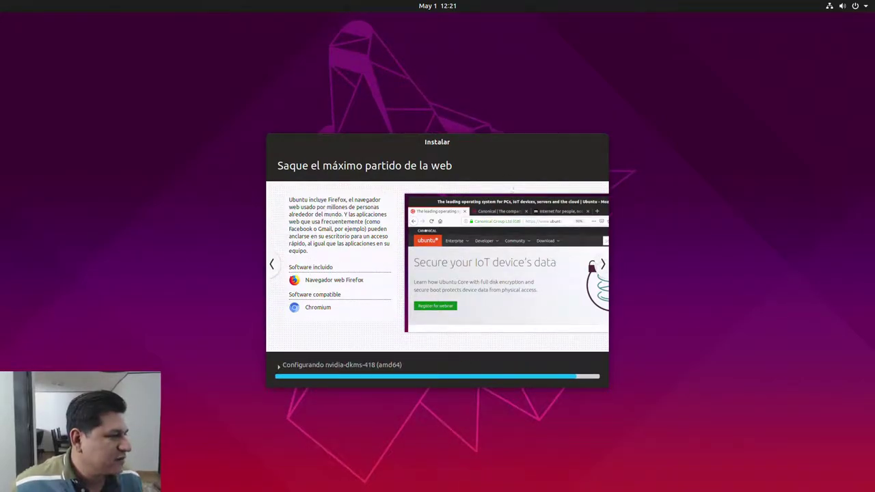
pyautogui.moveTo(478, 142); pyautogui.dragTo(319, 124)
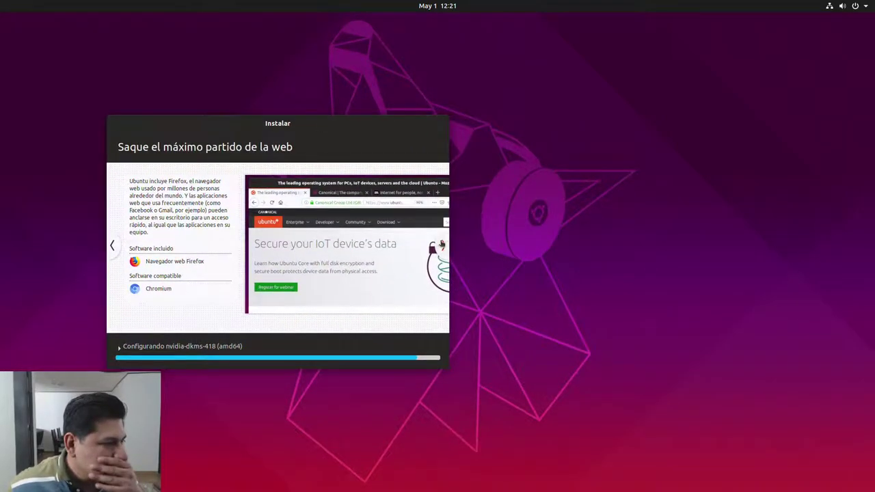
# Advance the slideshow through the office, accessibility and help slides
pyautogui.click(442, 245)
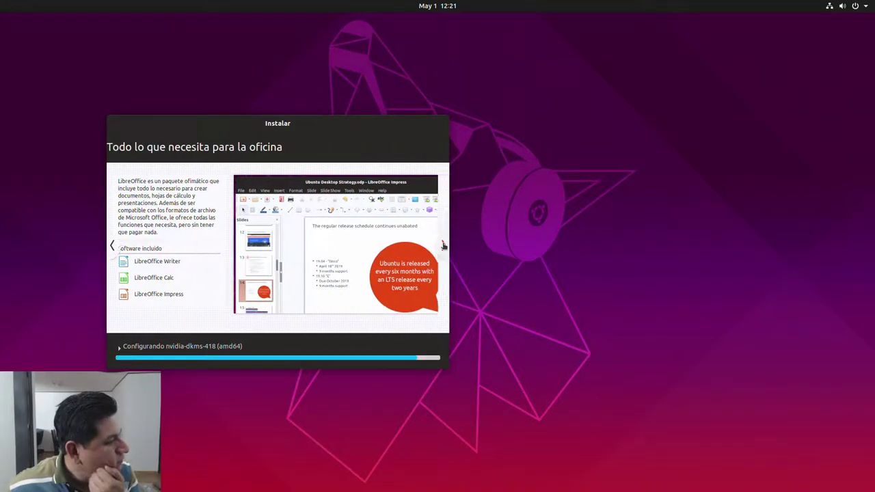
pyautogui.click(443, 245)
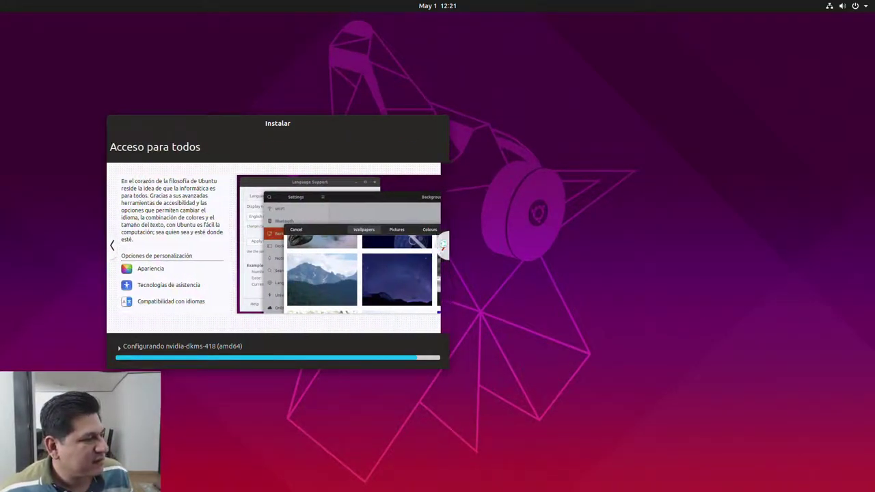
pyautogui.click(443, 245)
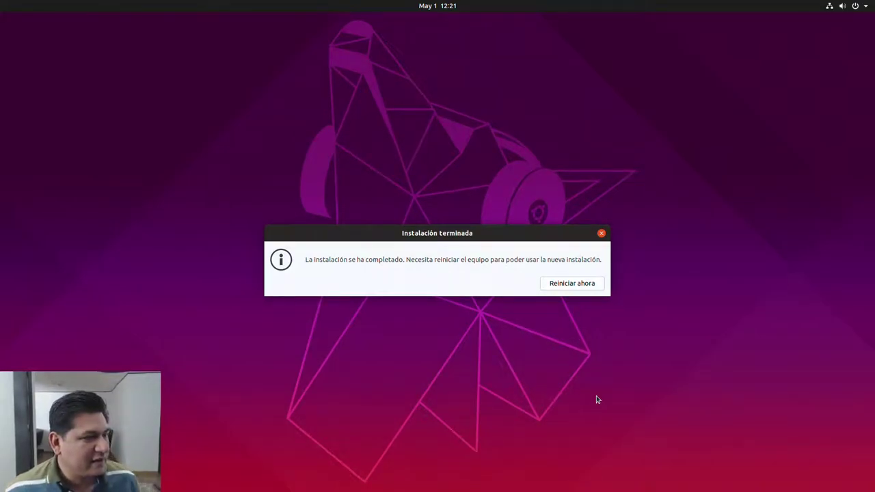
# Restart the computer with Reiniciar ahora
pyautogui.click(581, 285)
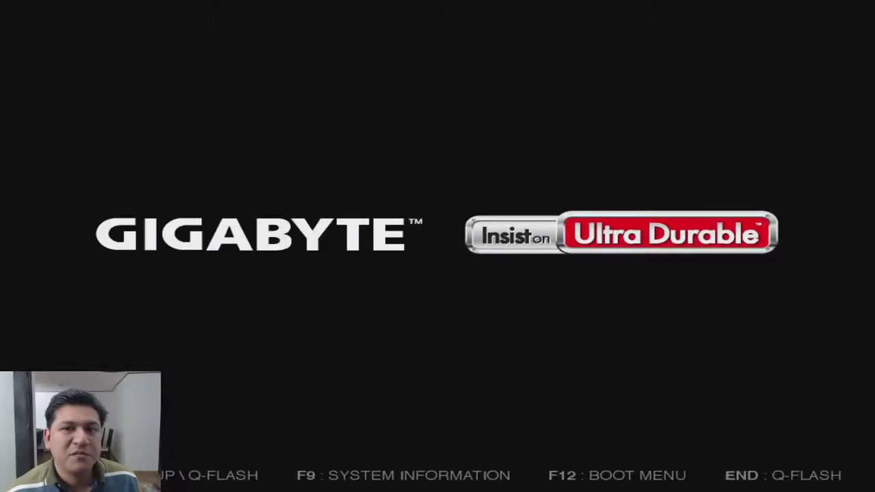
# Open the F12 boot menu and boot ubuntu from the Samsung SSD 960 EVO 250GB
pyautogui.press('F12')
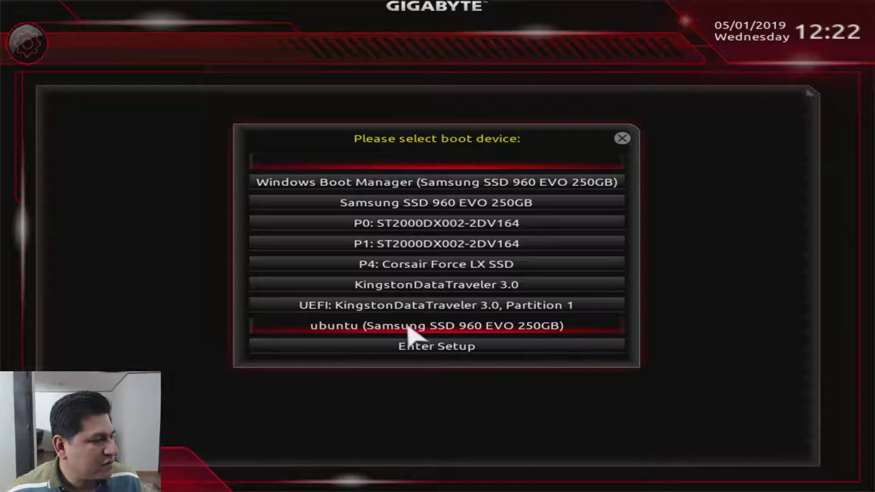
pyautogui.click(348, 327)
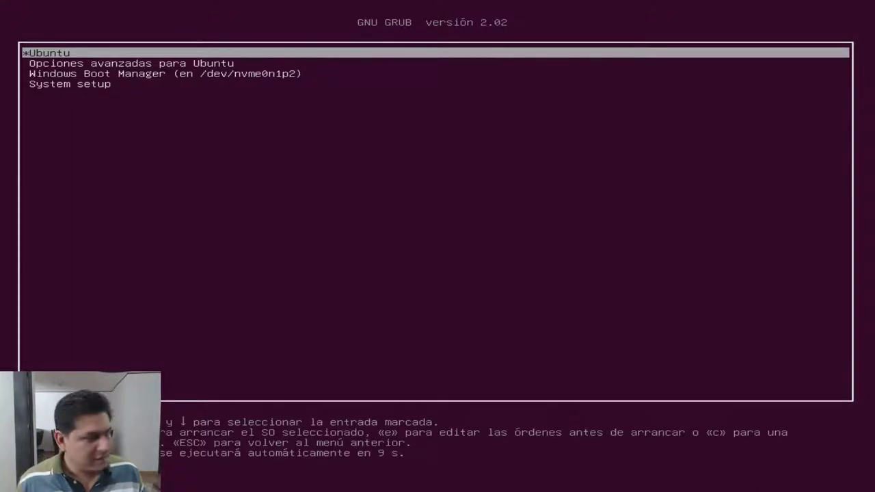
# Boot the highlighted Ubuntu entry in GRUB immediately
pyautogui.press('Return')
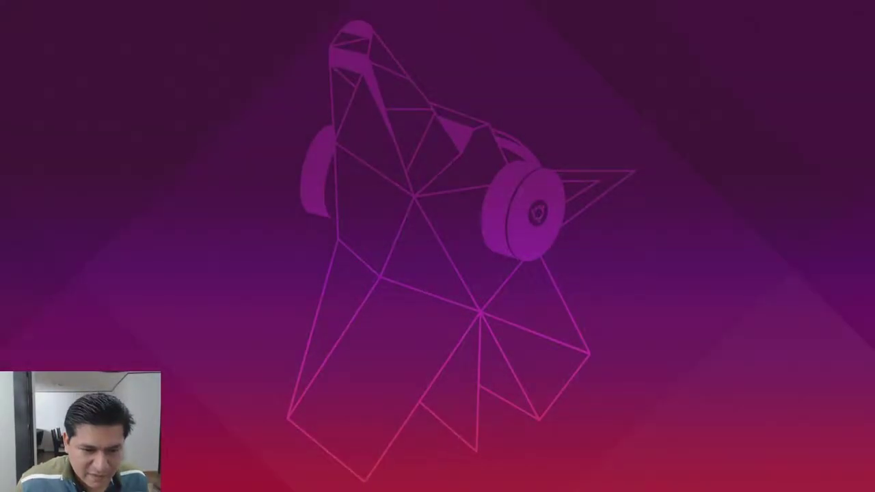
pyautogui.press('1')
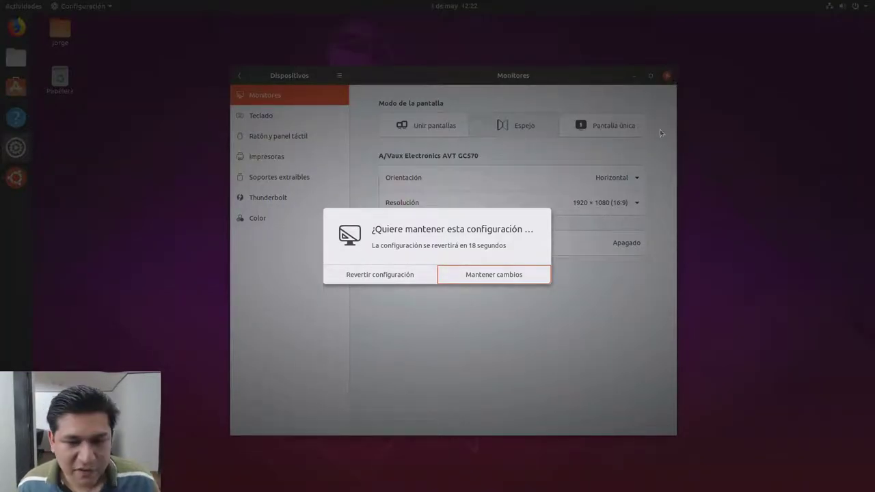
# Keep the 1920 × 1080 display configuration and move the Monitores window aside
pyautogui.click(516, 277)
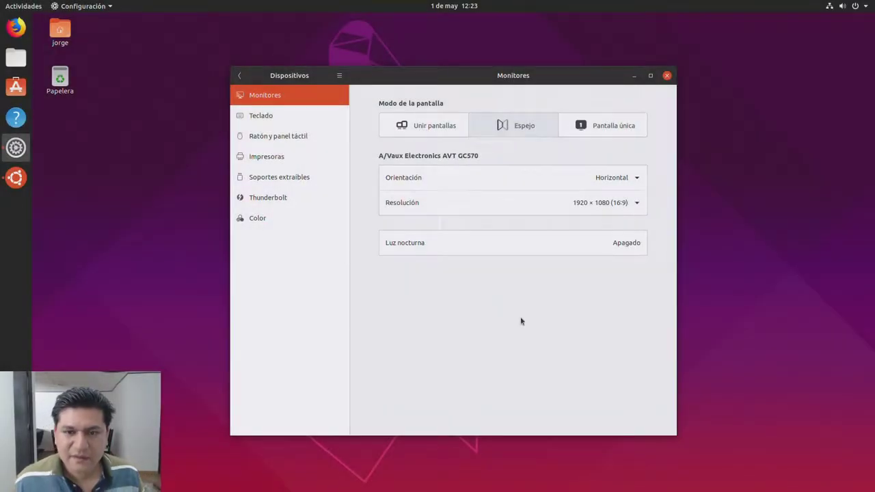
pyautogui.moveTo(456, 76); pyautogui.dragTo(437, 99)
# Close Settings, skip online accounts, pass the usage and privacy pages, and finish the welcome wizard
pyautogui.click(641, 96)
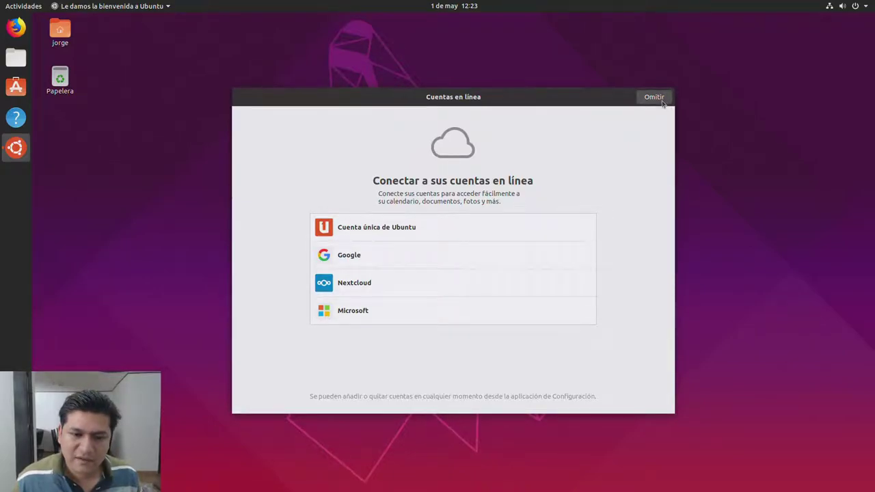
pyautogui.click(654, 97)
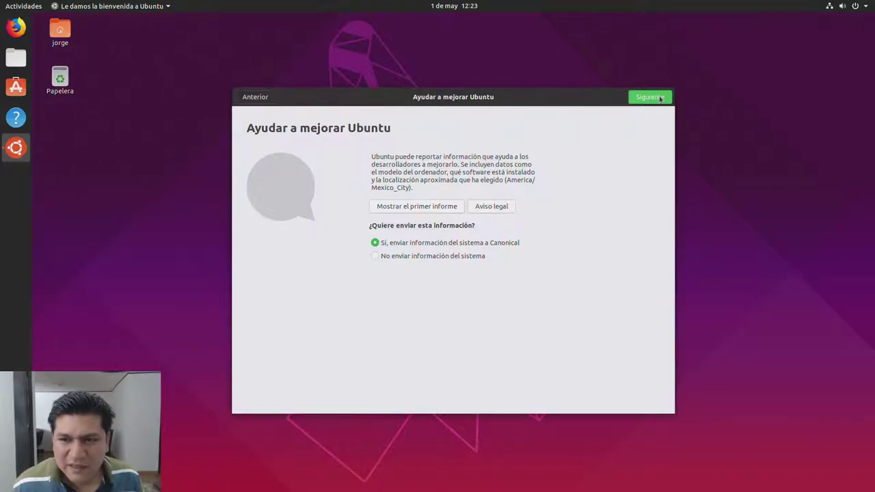
pyautogui.click(660, 96)
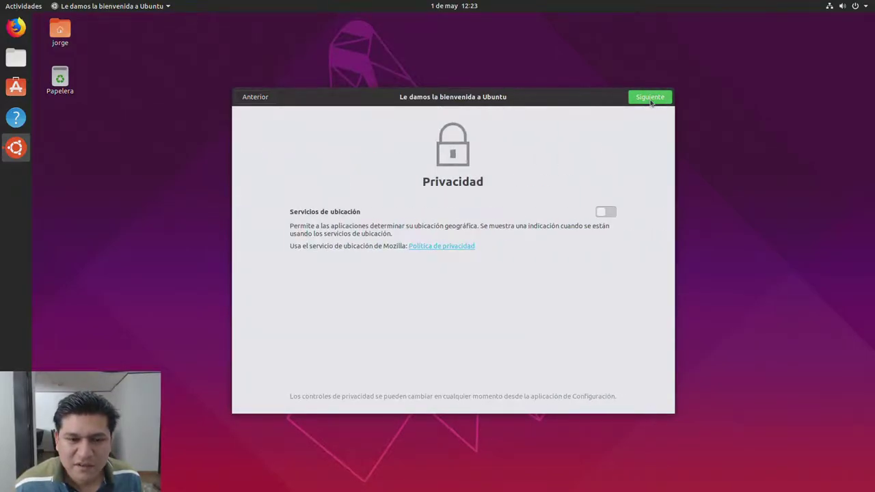
pyautogui.click(650, 99)
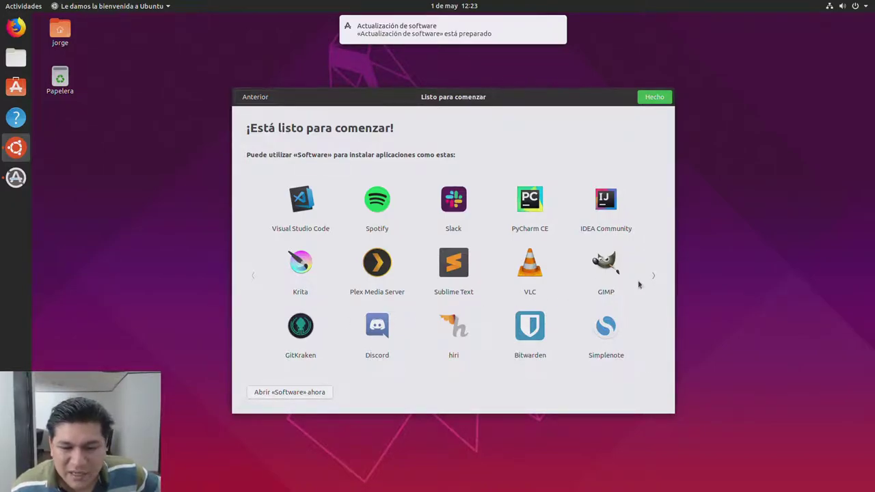
pyautogui.click(655, 275)
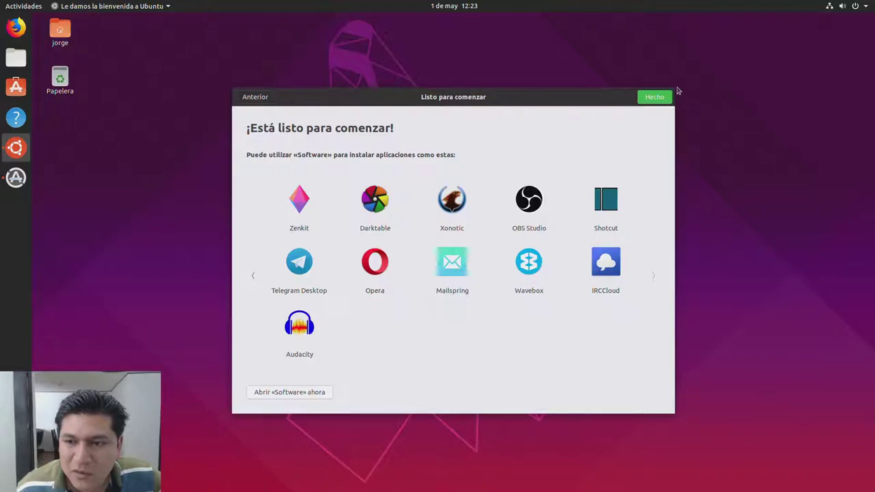
pyautogui.click(655, 97)
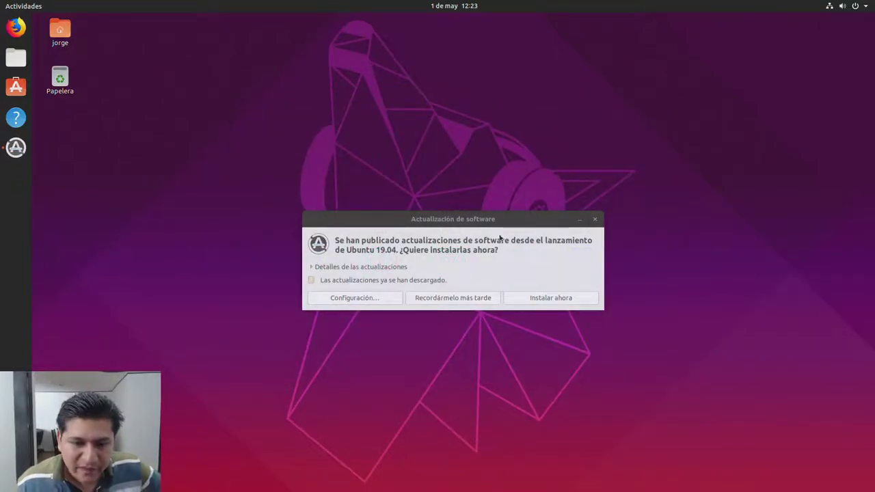
# Install the available Ubuntu 19.04 updates, then open the Configuración update settings
pyautogui.moveTo(508, 226)
pyautogui.mouseDown()
pyautogui.moveTo(503, 143)
pyautogui.moveTo(504, 226)
pyautogui.mouseUp()
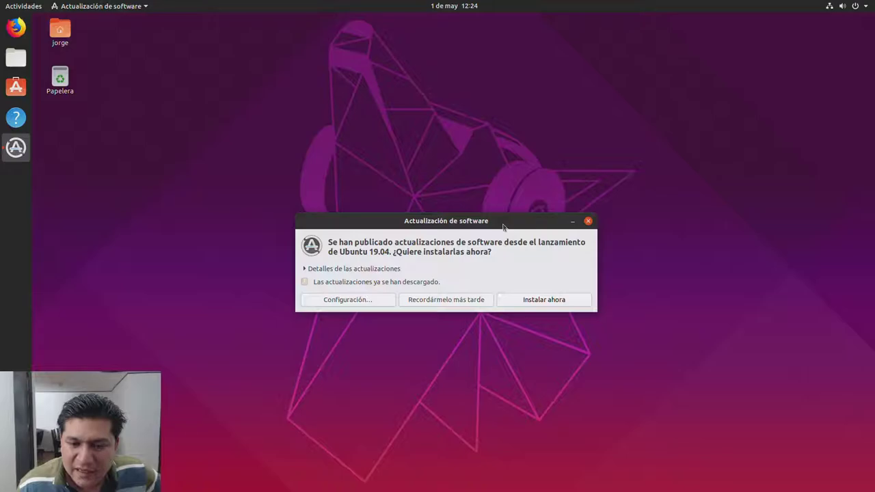
pyautogui.click(524, 301)
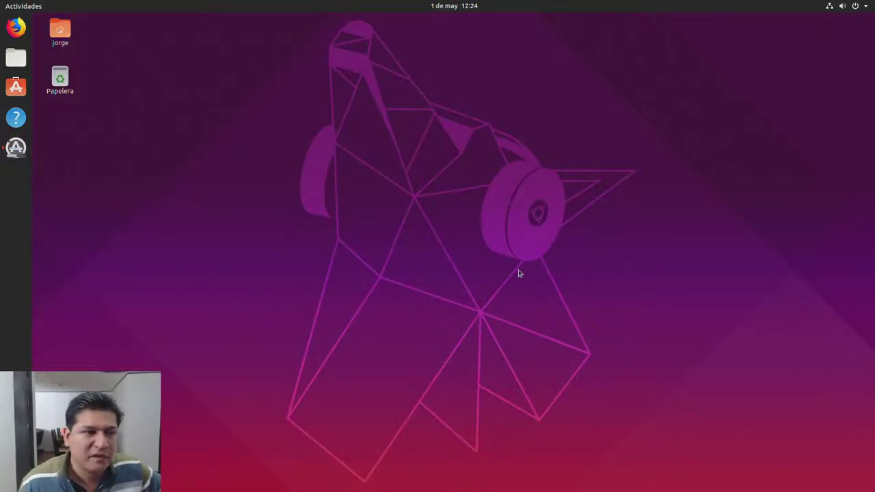
pyautogui.click(16, 147)
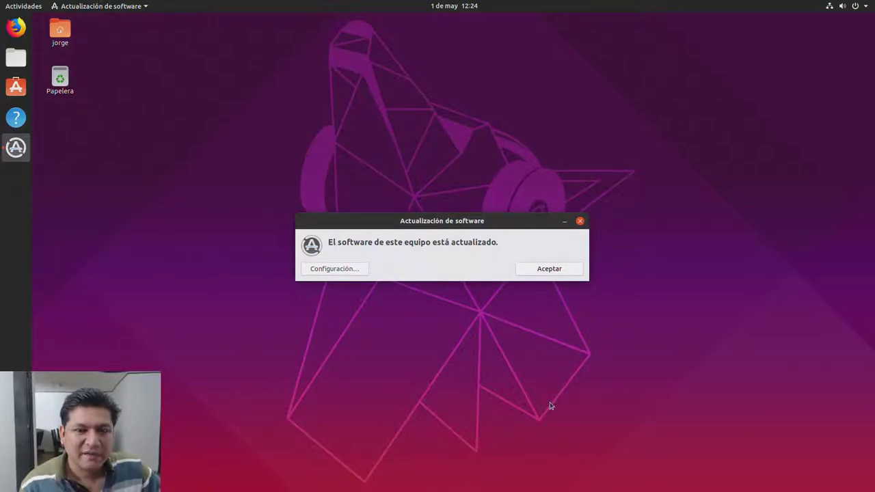
pyautogui.moveTo(447, 214); pyautogui.dragTo(486, 200)
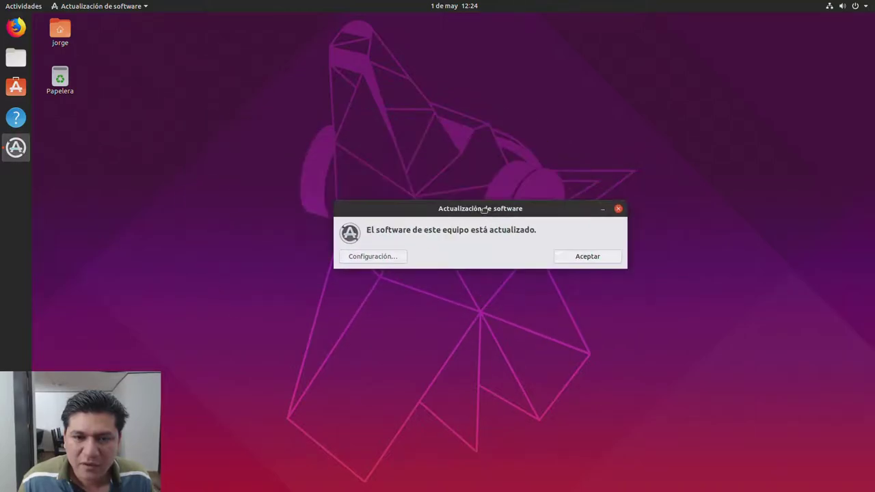
pyautogui.click(392, 258)
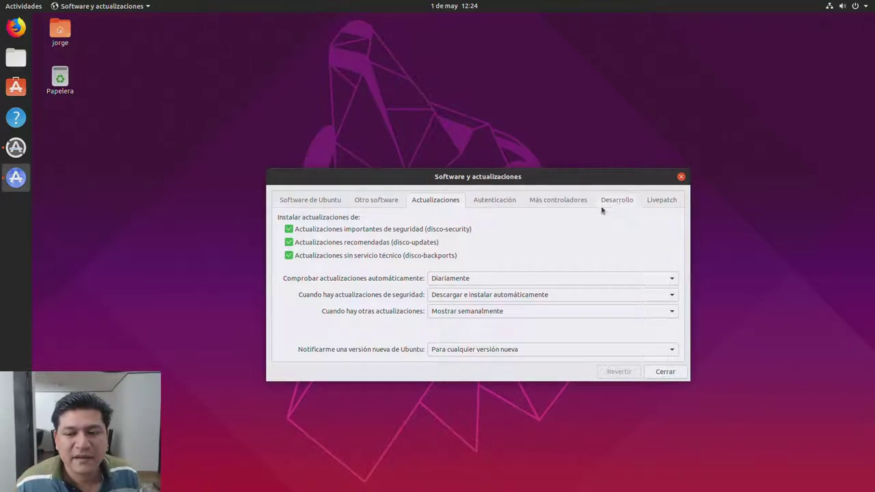
# Verify nvidia-driver-418 is in use under Más controladores, then close Software & Updates and the up-to-date notice
pyautogui.click(545, 205)
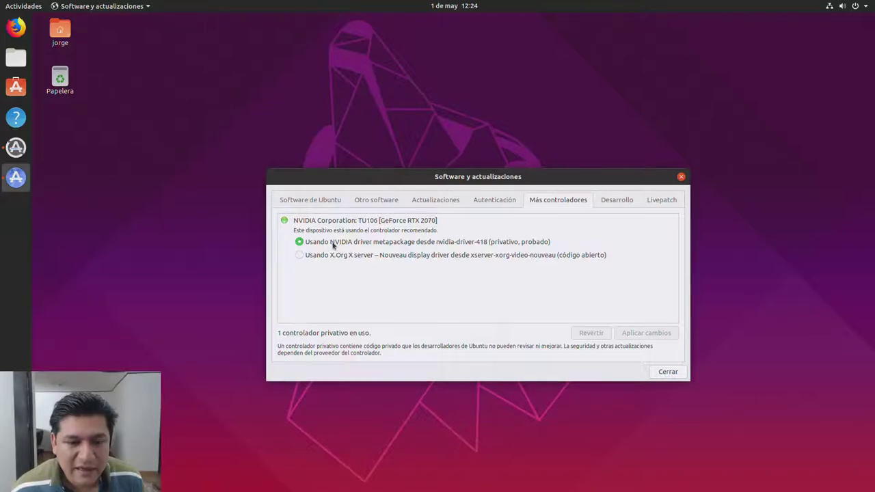
pyautogui.click(668, 372)
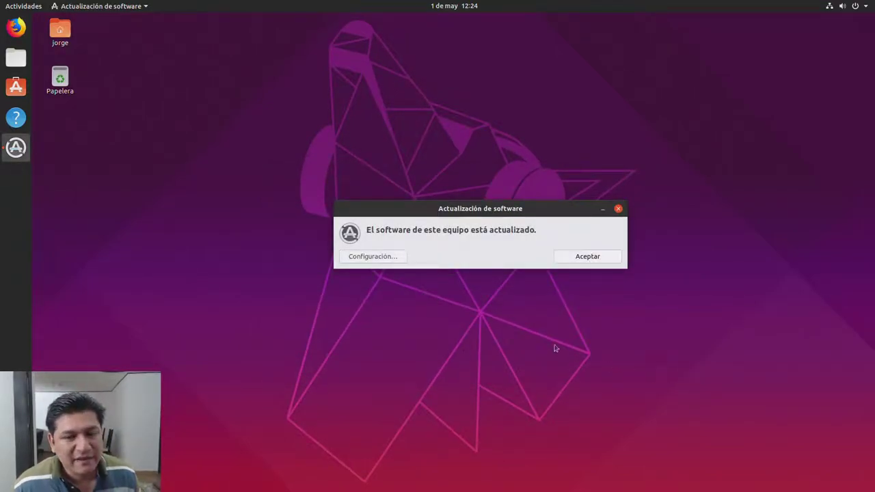
pyautogui.moveTo(456, 211); pyautogui.dragTo(426, 191)
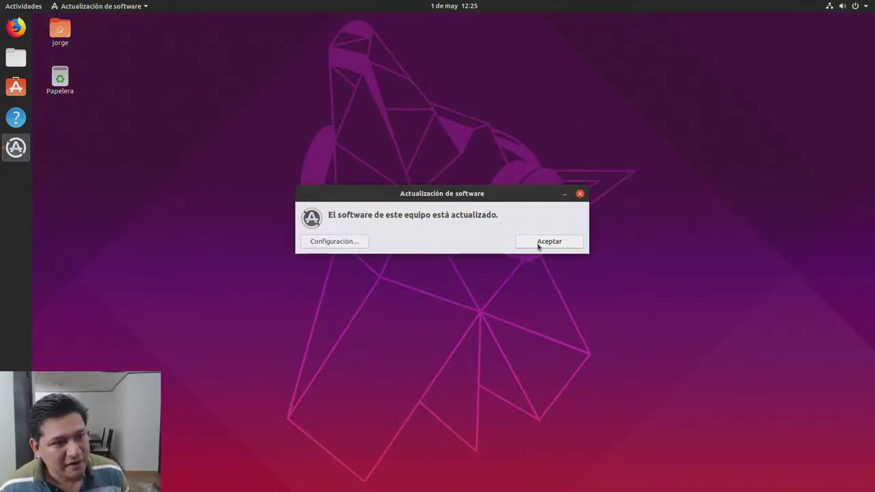
pyautogui.click(538, 244)
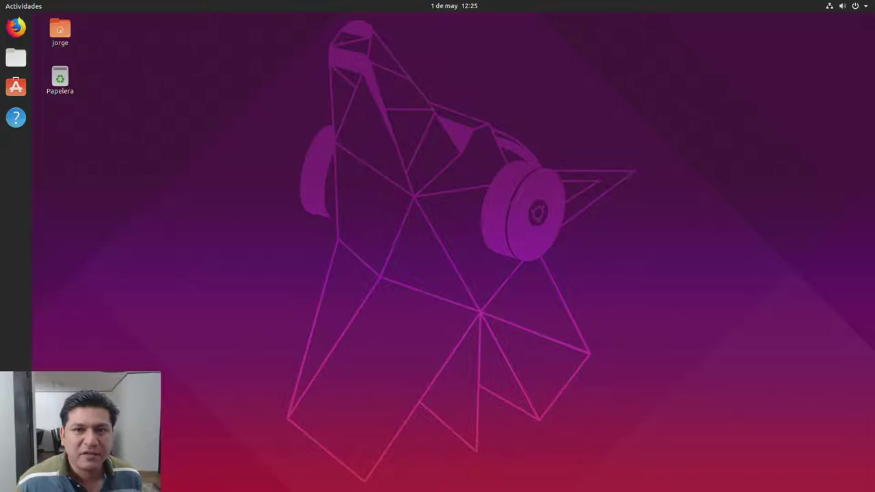
# Add Terminal from the Utilidades folder to the dock favourites and launch it
pyautogui.click(16, 476)
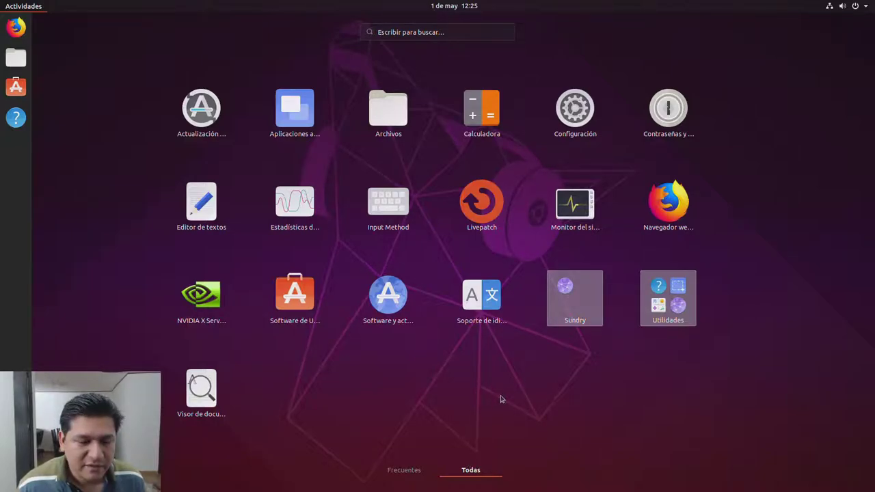
pyautogui.click(680, 298)
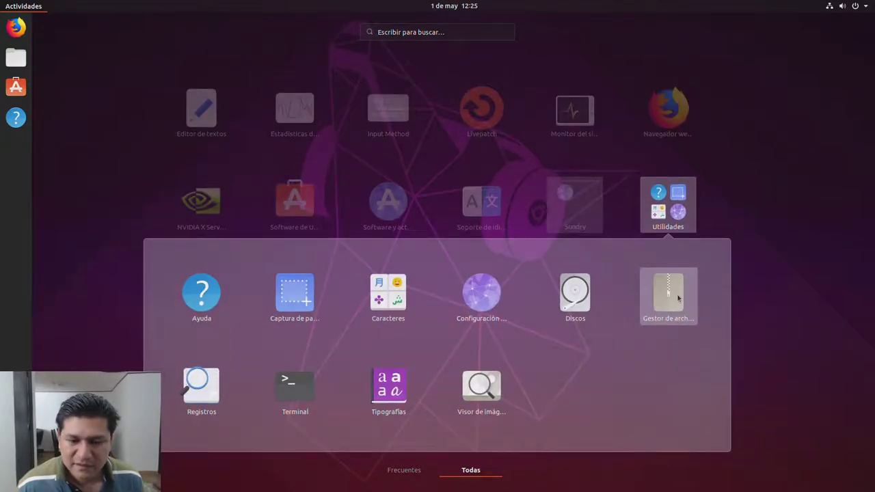
pyautogui.rightClick(299, 390)
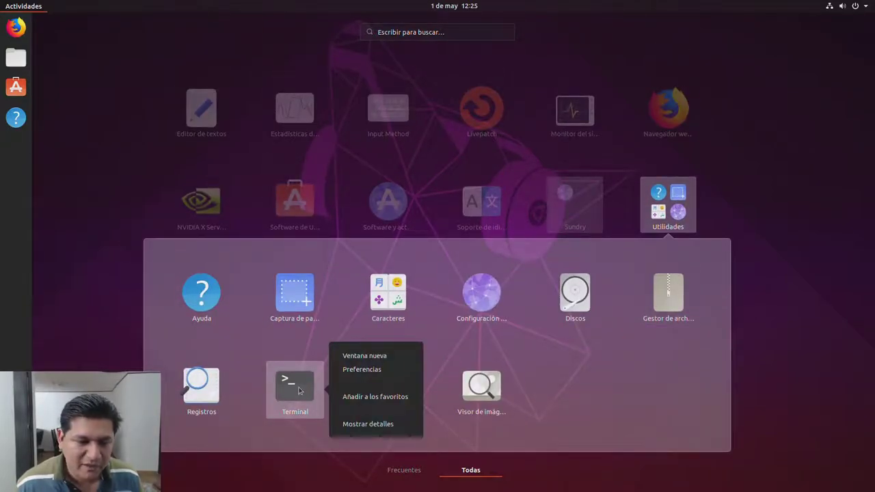
pyautogui.click(366, 397)
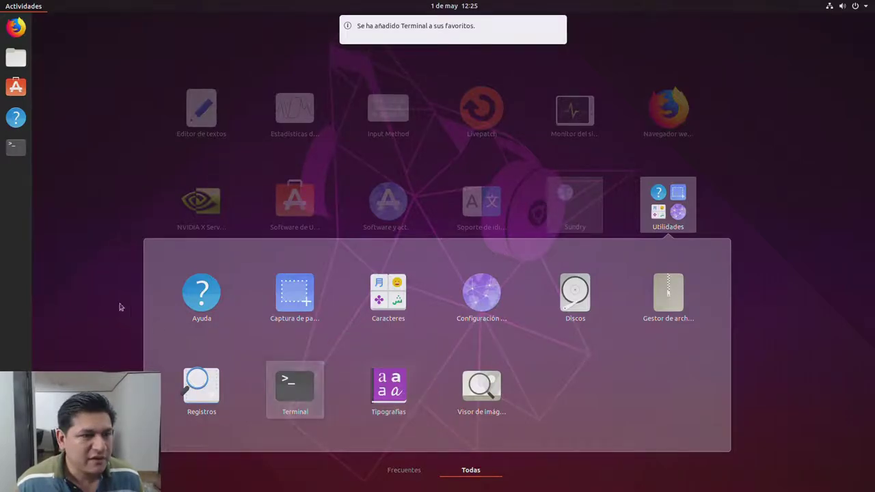
pyautogui.click(95, 268)
pyautogui.click(95, 268)
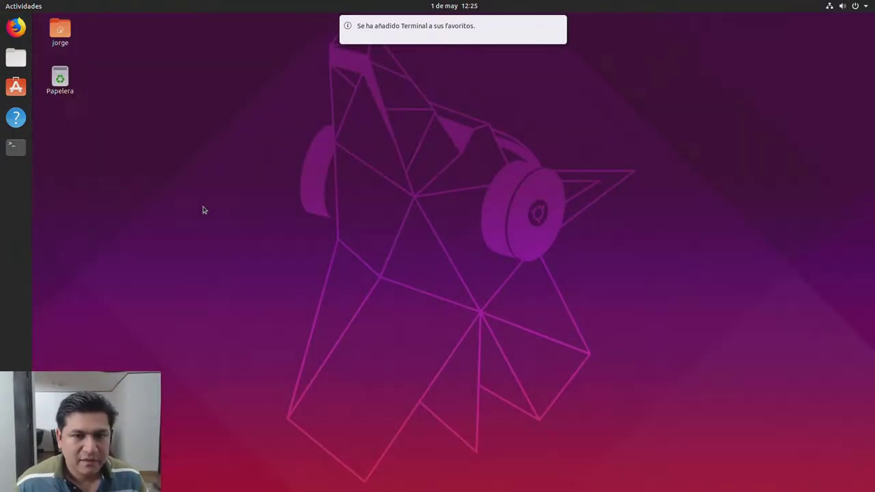
pyautogui.click(15, 149)
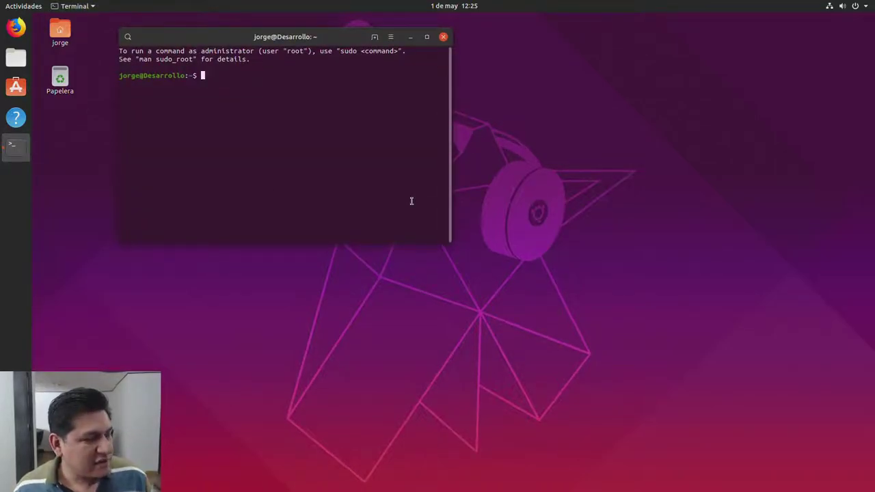
# Enable a custom font in the Sin nombre terminal profile preferences
pyautogui.click(391, 38)
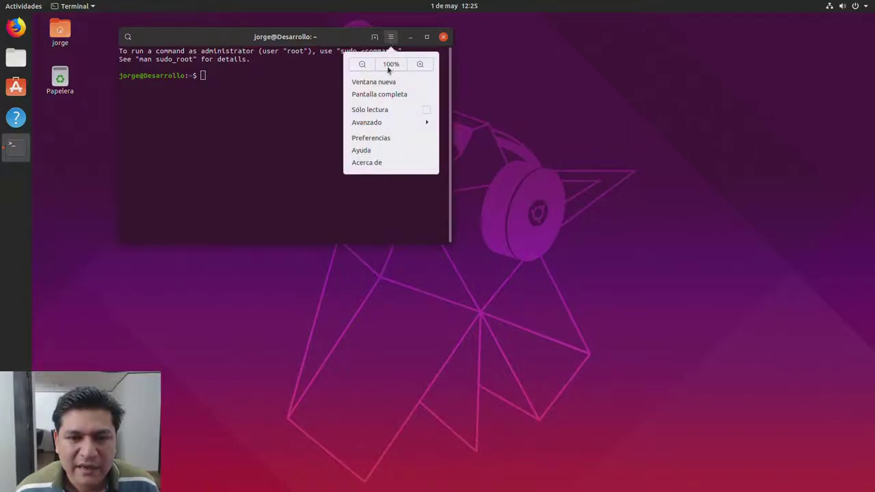
pyautogui.click(377, 136)
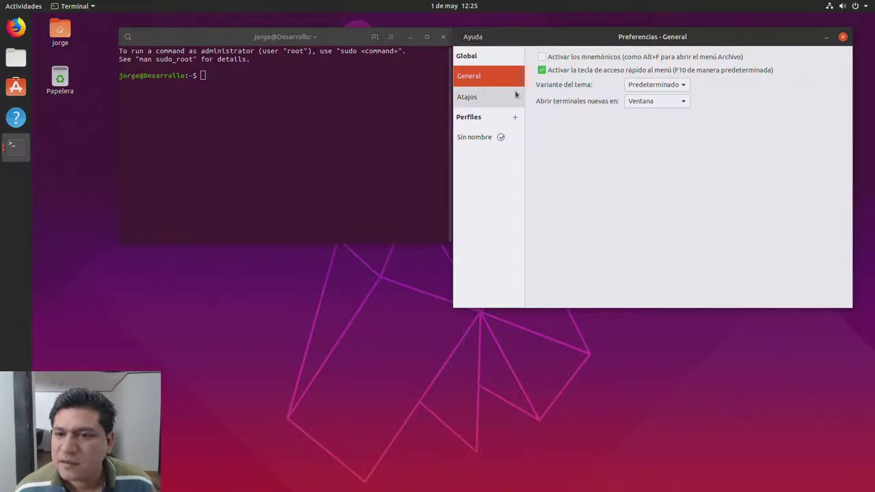
pyautogui.click(471, 101)
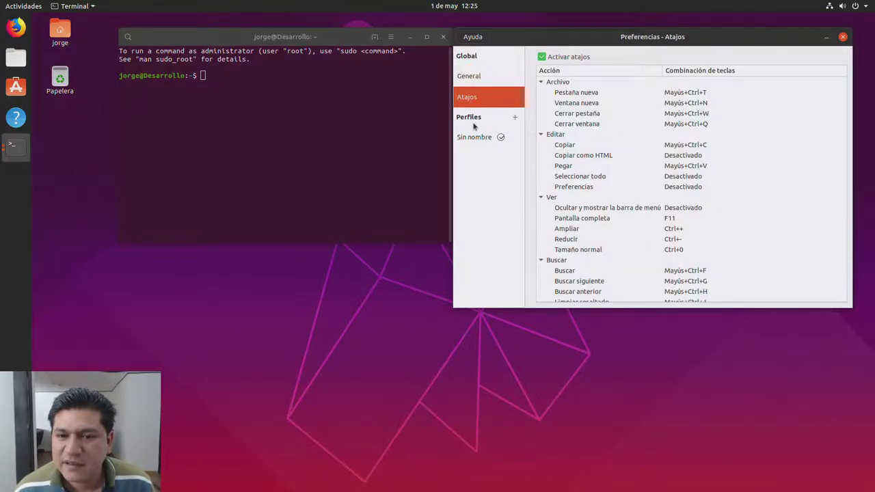
pyautogui.click(471, 141)
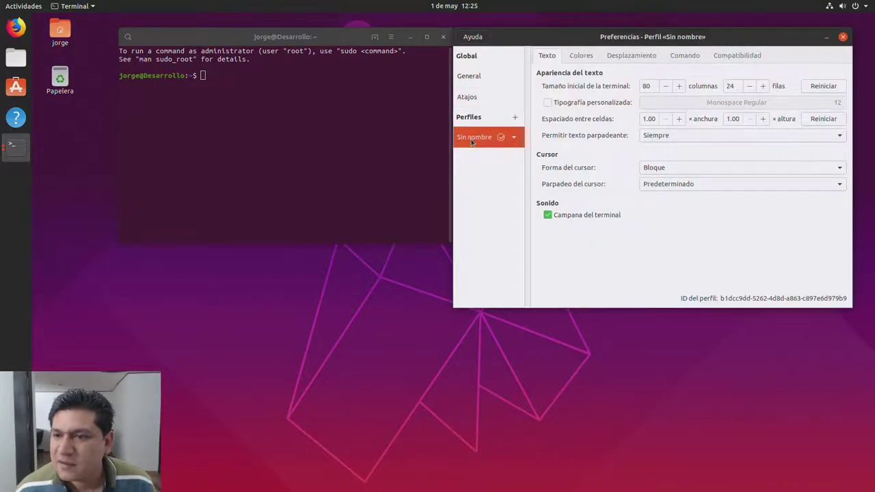
pyautogui.click(562, 101)
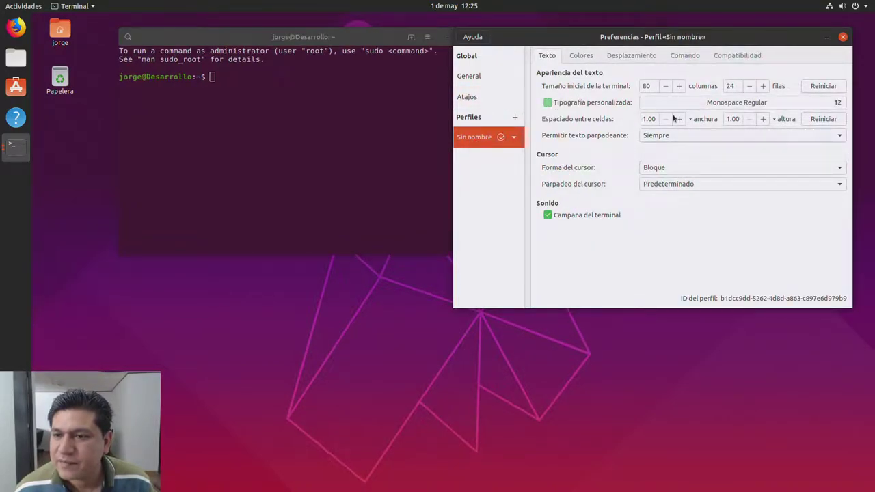
pyautogui.click(687, 104)
# Set the profile font to Monospace Regular at size 18
pyautogui.write('Inc')
pyautogui.press('BackSpace')
pyautogui.press('BackSpace')
pyautogui.press('BackSpace')
pyautogui.press('BackSpace')
pyautogui.press('BackSpace')
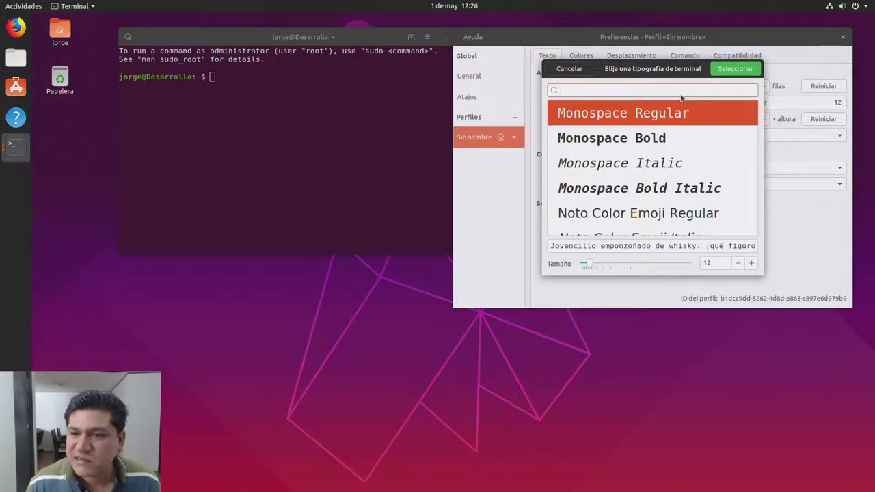
pyautogui.click(752, 264)
pyautogui.click(751, 264)
pyautogui.click(751, 263)
pyautogui.click(752, 264)
pyautogui.click(751, 265)
pyautogui.click(751, 266)
pyautogui.click(751, 266)
pyautogui.click(750, 266)
pyautogui.click(750, 267)
pyautogui.click(750, 268)
pyautogui.click(749, 269)
pyautogui.click(738, 269)
pyautogui.click(738, 268)
pyautogui.click(738, 269)
pyautogui.click(739, 268)
pyautogui.click(739, 269)
pyautogui.click(735, 67)
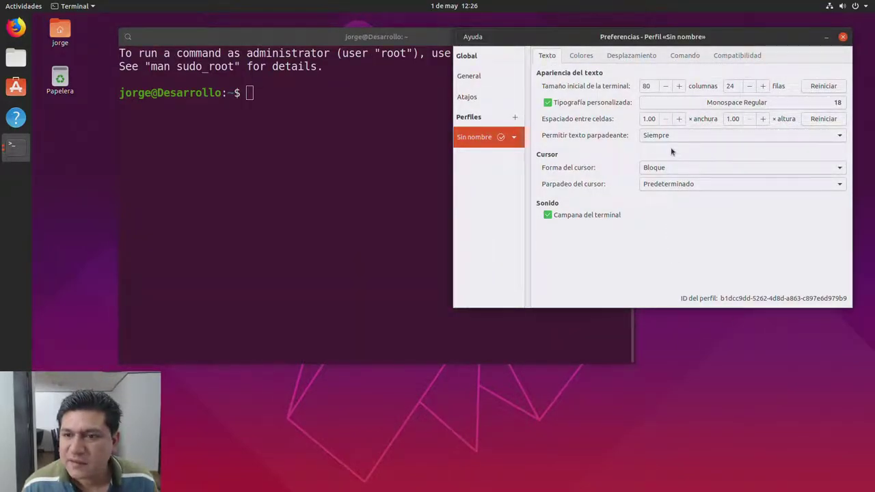
# Lower the font to Monospace Regular 16, close Preferencias and maximize the terminal
pyautogui.click(817, 105)
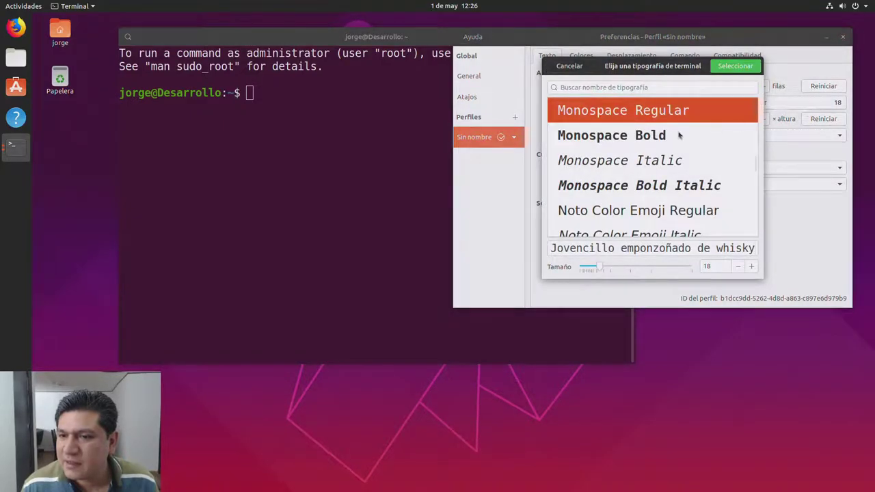
pyautogui.click(736, 268)
pyautogui.click(736, 268)
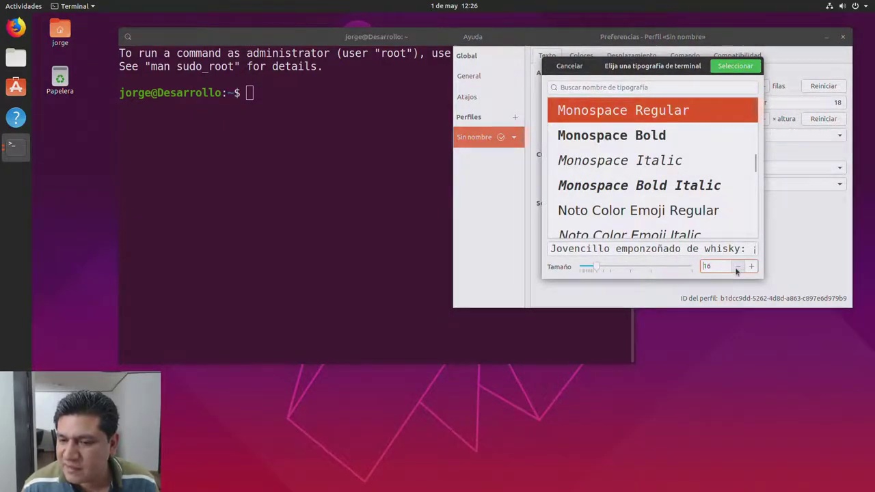
pyautogui.click(731, 66)
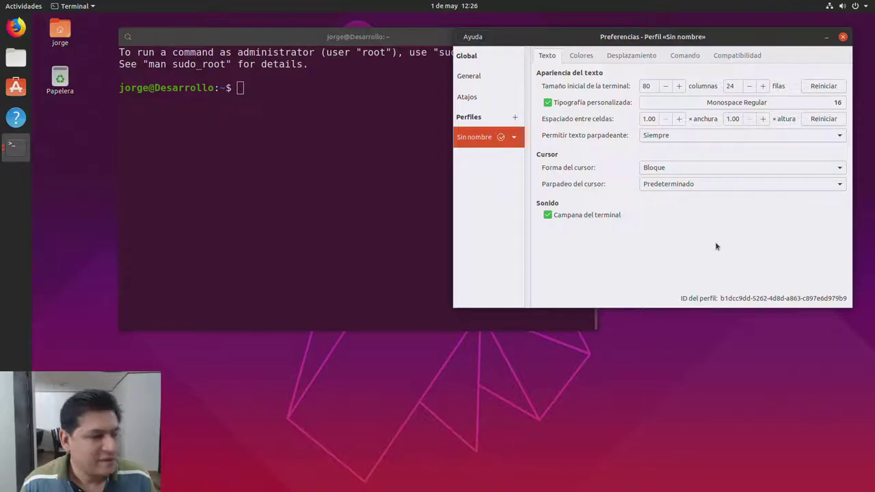
pyautogui.click(845, 37)
pyautogui.click(574, 37)
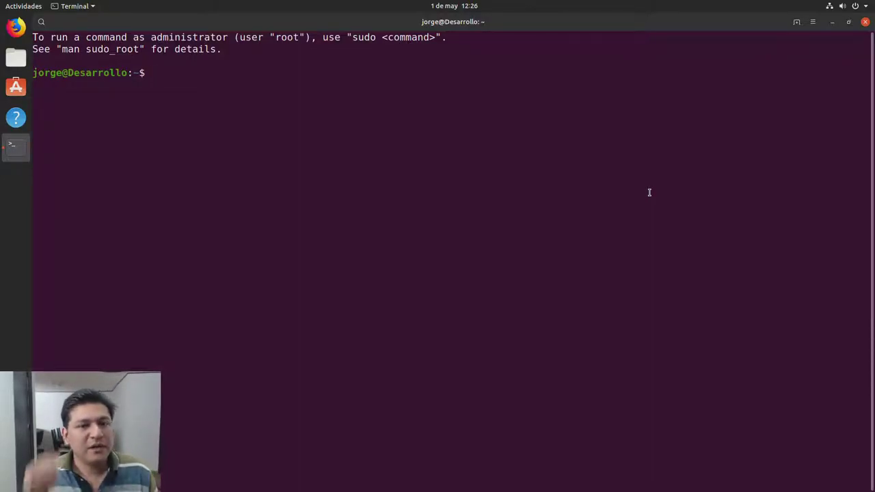
# Run sudo apt update and authenticate with the administrator password
pyautogui.write('sudo ')
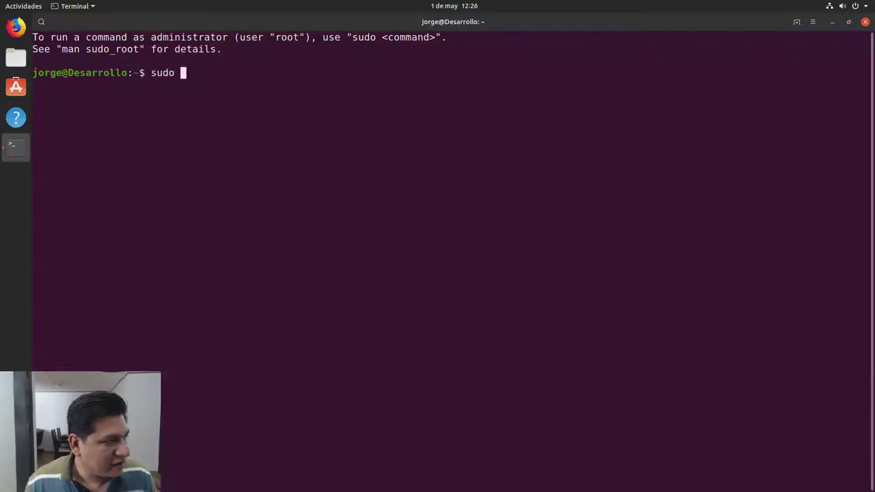
pyautogui.write('update')
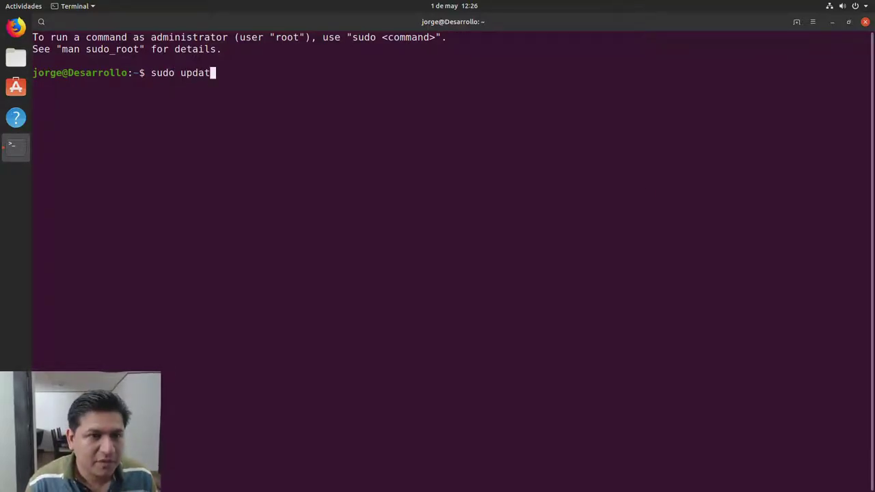
pyautogui.press('BackSpace')
pyautogui.press('BackSpace')
pyautogui.press('BackSpace')
pyautogui.press('BackSpace')
pyautogui.press('BackSpace')
pyautogui.press('BackSpace')
pyautogui.write('a')
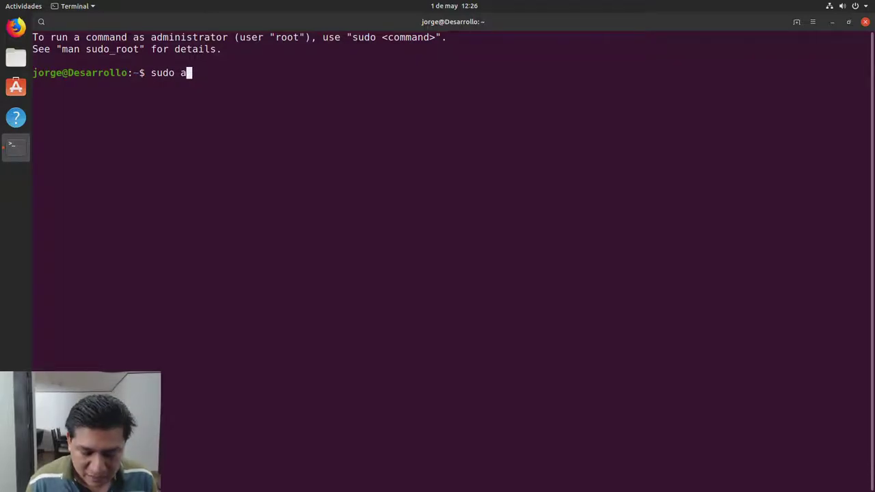
pyautogui.write('pt update')
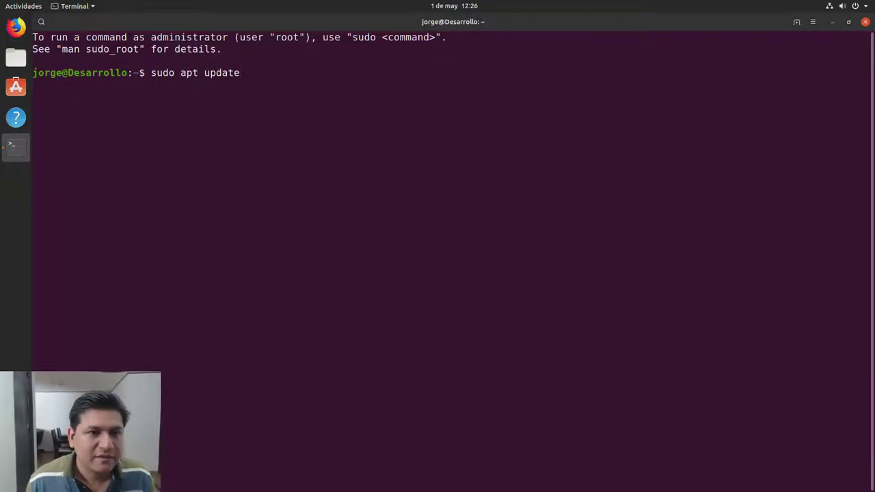
pyautogui.press('Return')
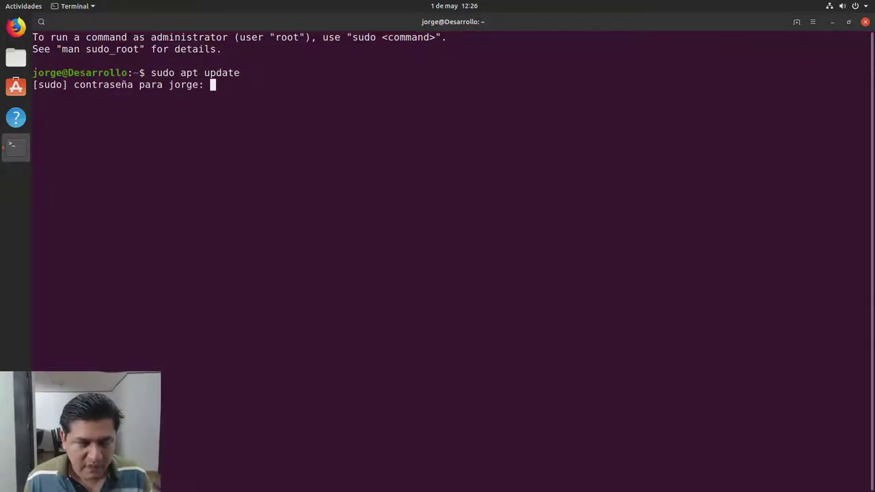
pyautogui.press('Return')
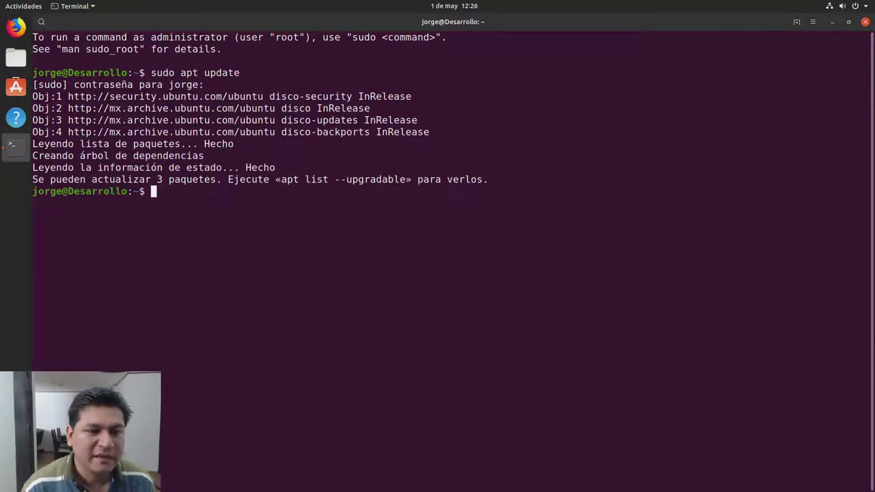
# Run sudo apt upgrade and answer 's' to install the three package upgrades
pyautogui.write('sudo ap')
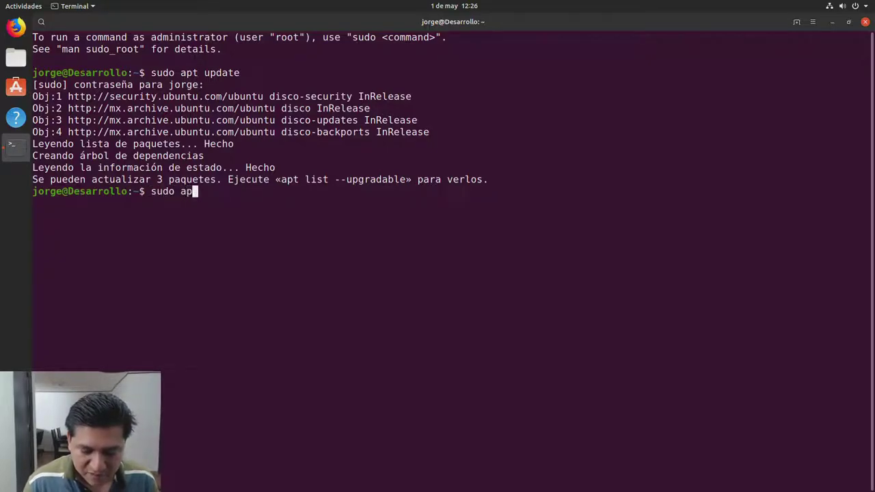
pyautogui.write('t upgrade')
pyautogui.press('Return')
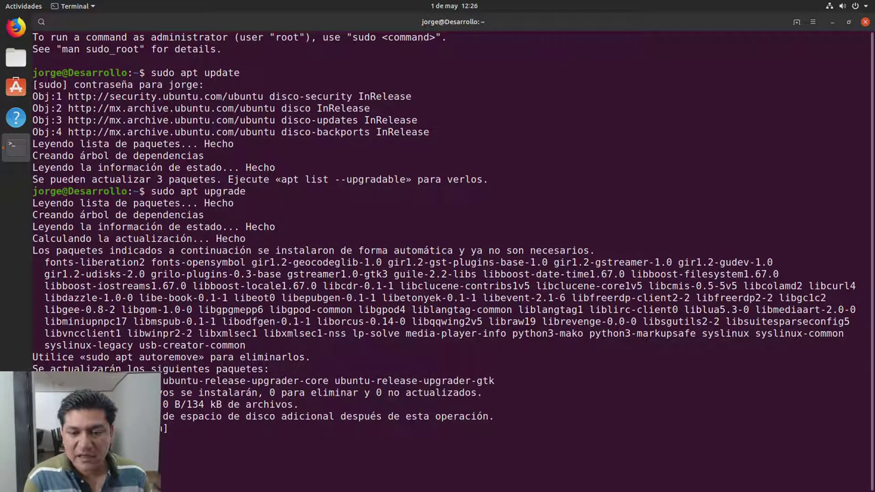
pyautogui.write('s')
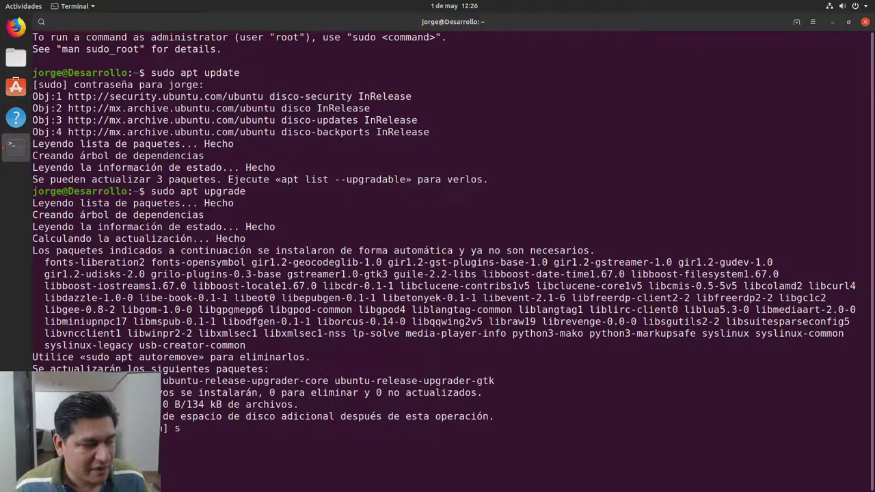
pyautogui.press('Return')
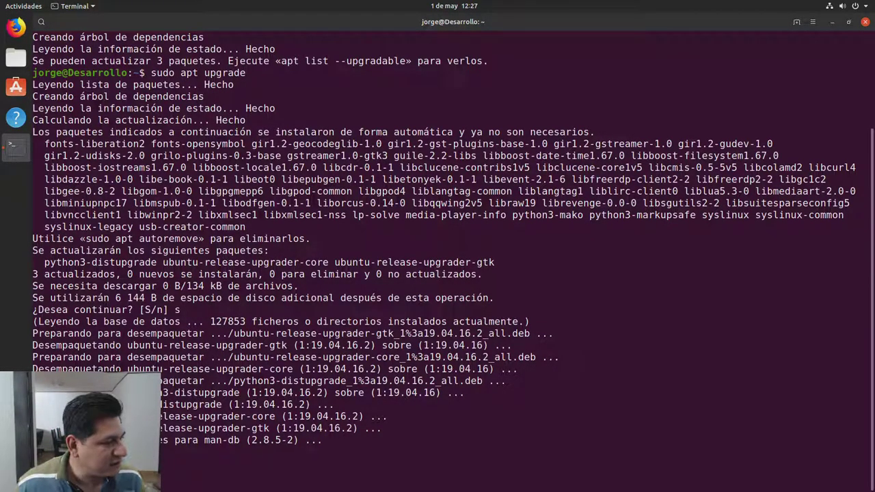
# Clear the terminal with Ctrl+L and list the home folders with ls
pyautogui.hotkey('ctrl', 'l')
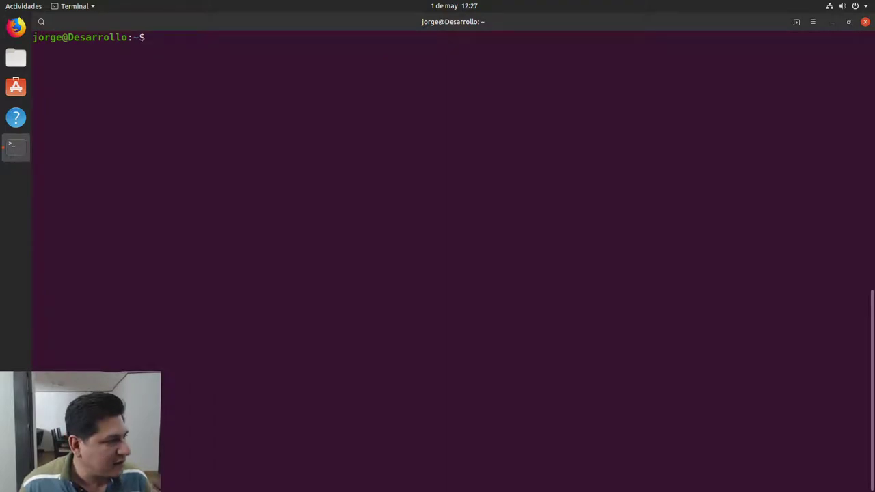
pyautogui.write('ls')
pyautogui.press('Return')
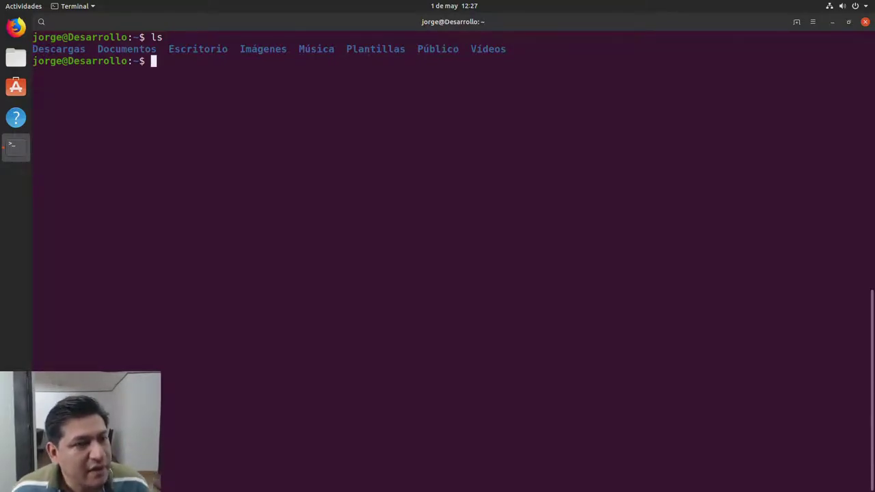
pyautogui.click(16, 88)
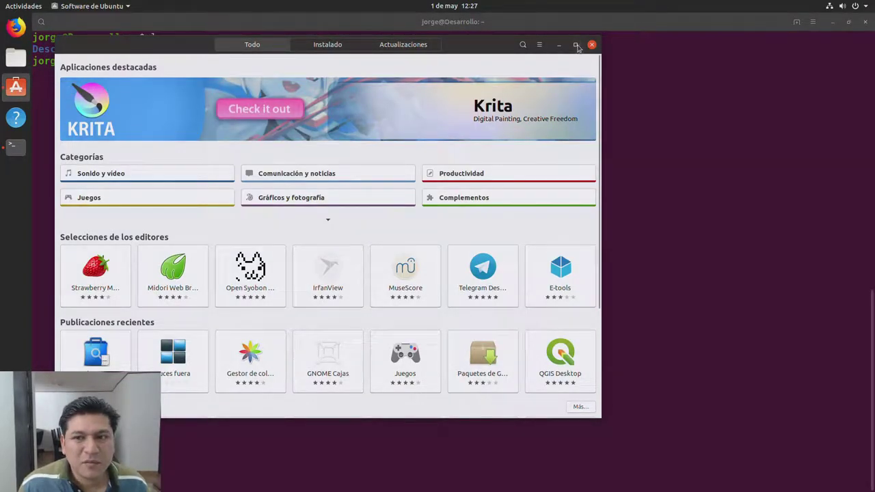
# Search for Visual Studio Code and install it, authorising with the account password
pyautogui.click(576, 44)
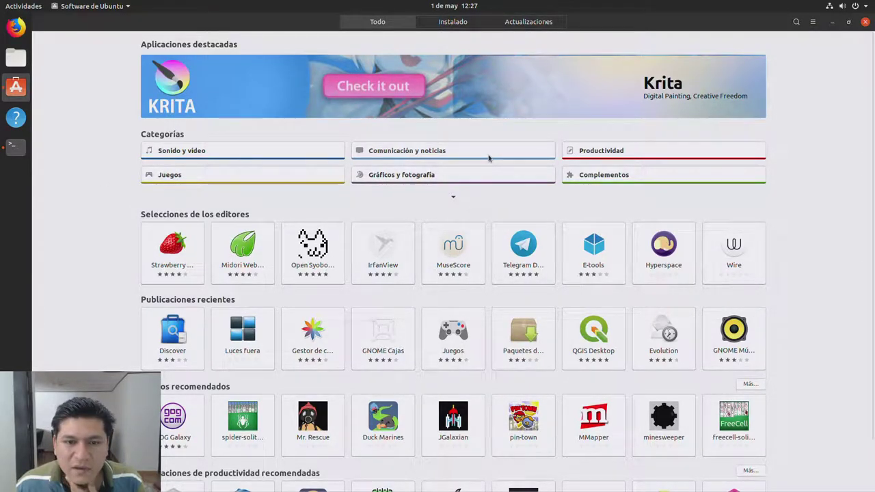
pyautogui.click(797, 22)
pyautogui.write('visual studio')
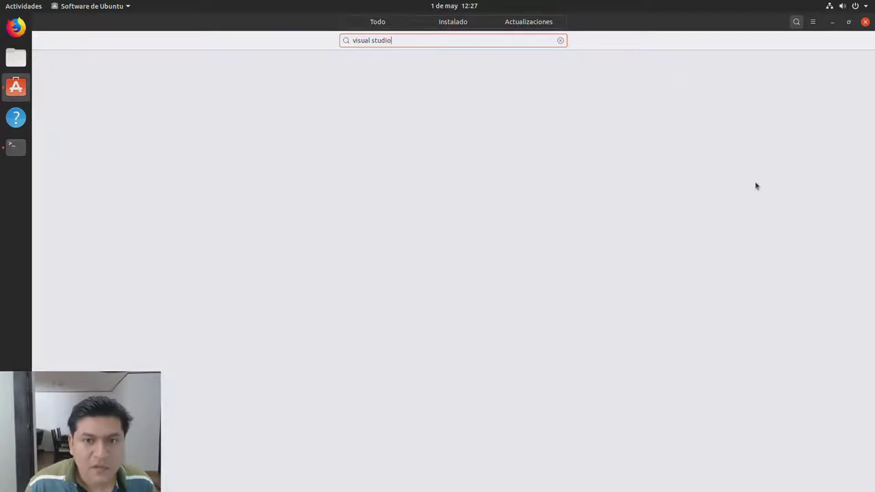
pyautogui.press('BackSpace')
pyautogui.press('BackSpace')
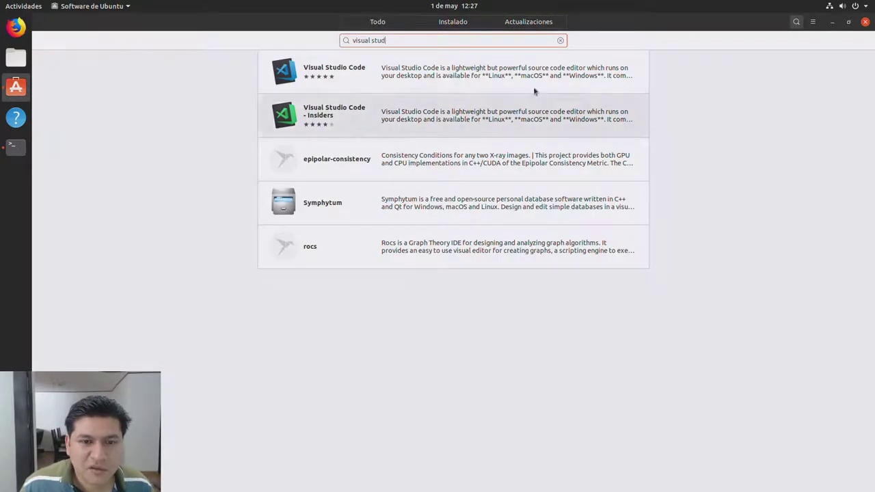
pyautogui.click(400, 86)
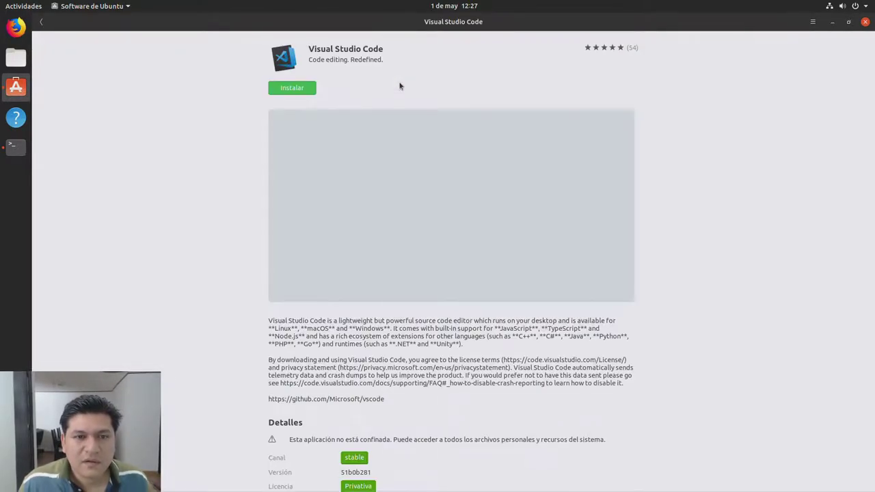
pyautogui.click(287, 89)
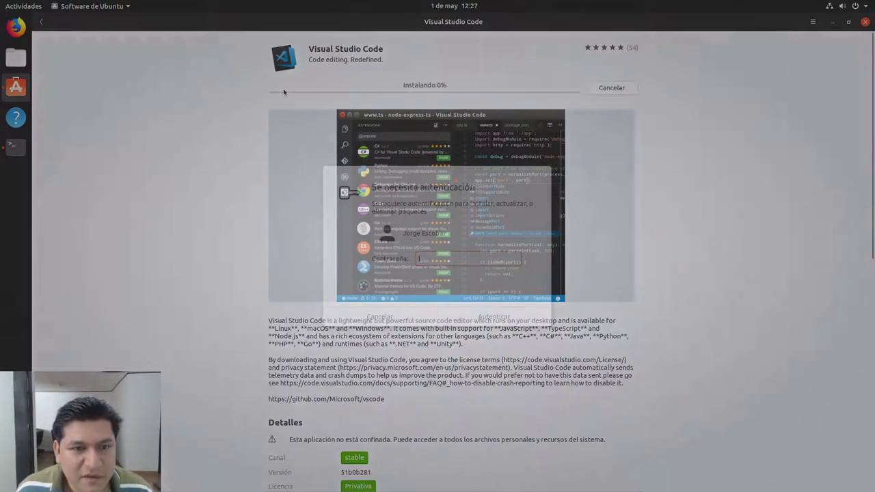
pyautogui.write('•••••')
pyautogui.press('Return')
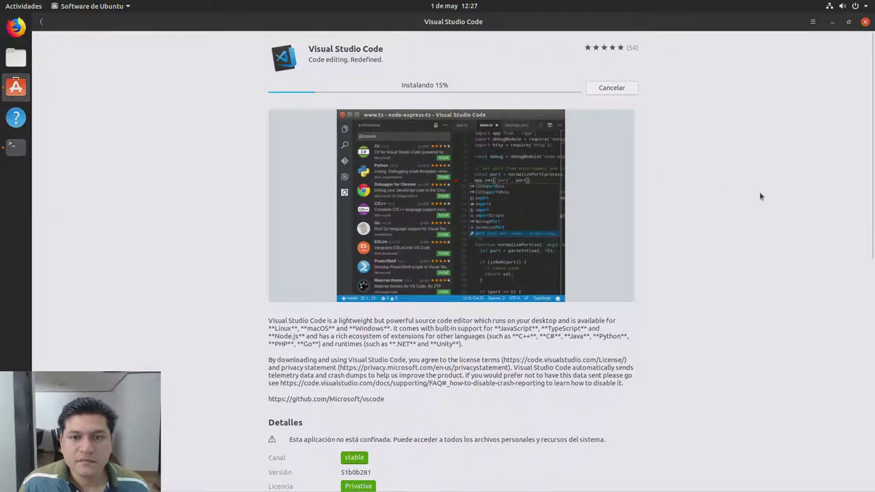
# Search 'vlc', start installing VLC and return to the vlc results
pyautogui.click(41, 23)
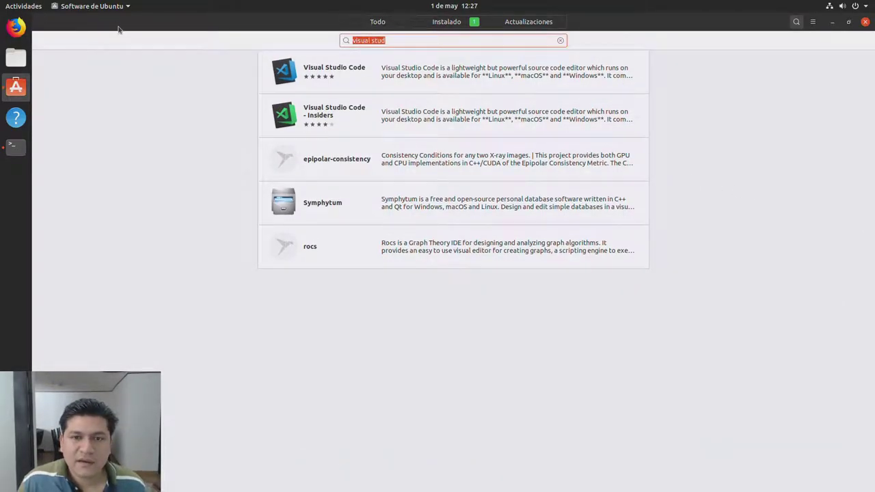
pyautogui.write('vlc')
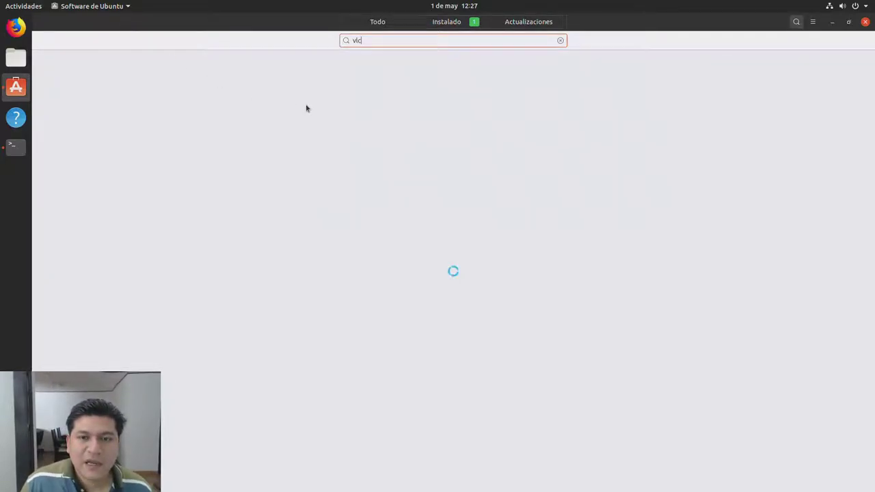
pyautogui.click(343, 71)
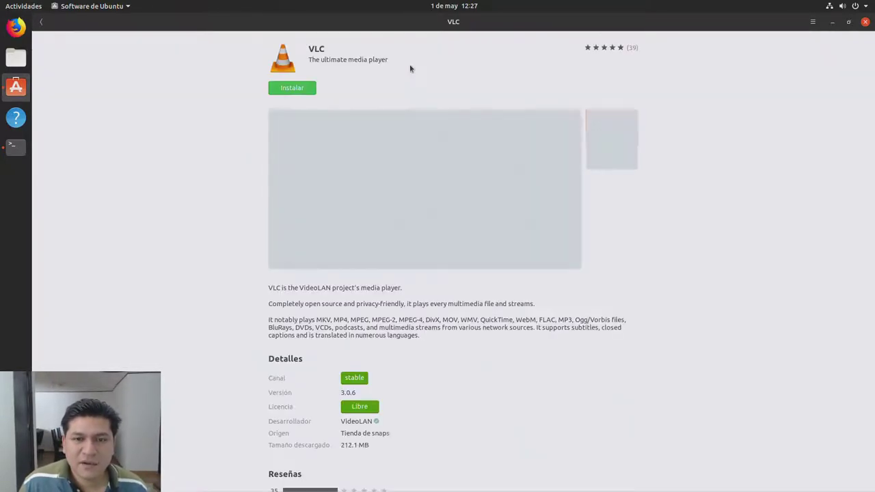
pyautogui.click(307, 90)
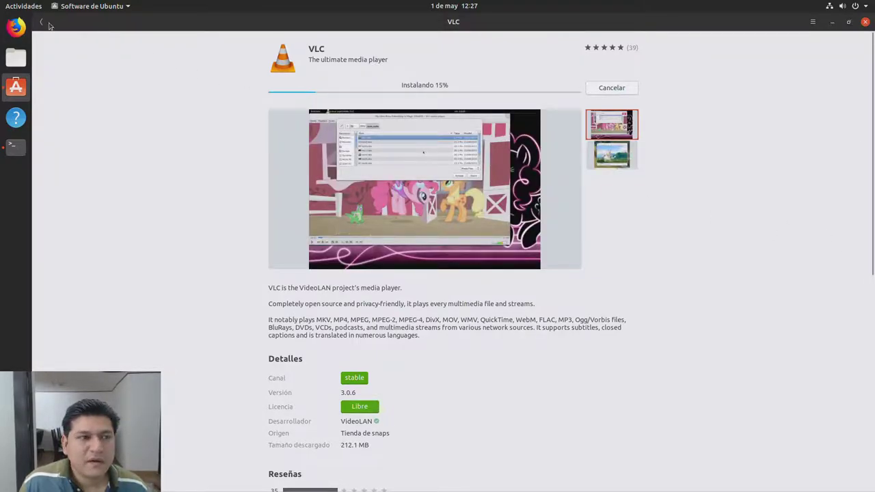
pyautogui.click(40, 21)
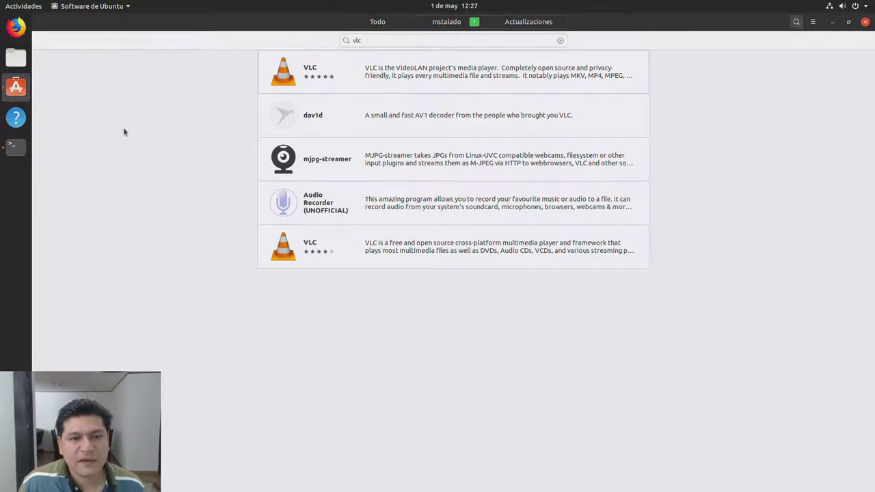
pyautogui.click(429, 38)
# Search 'intellij ide' and try installing IDEA Community, then go back to the results
pyautogui.hotkey('ctrl', 'a')
pyautogui.write('intel')
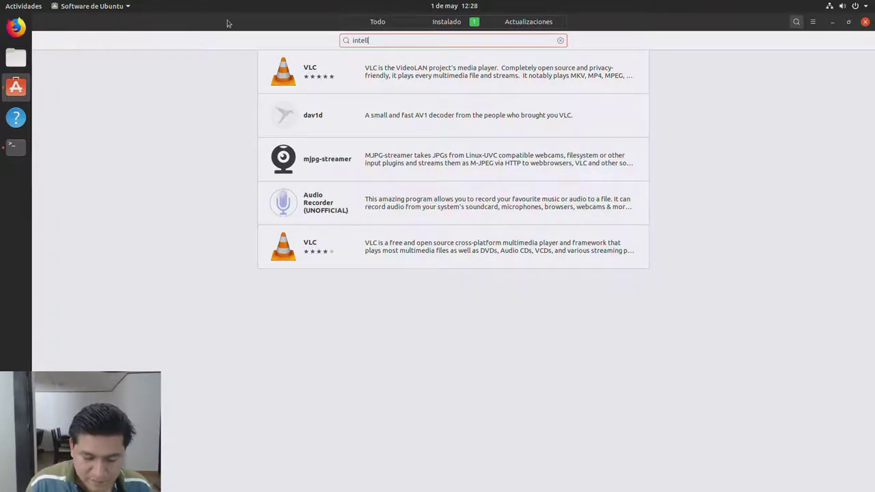
pyautogui.write('lij idea')
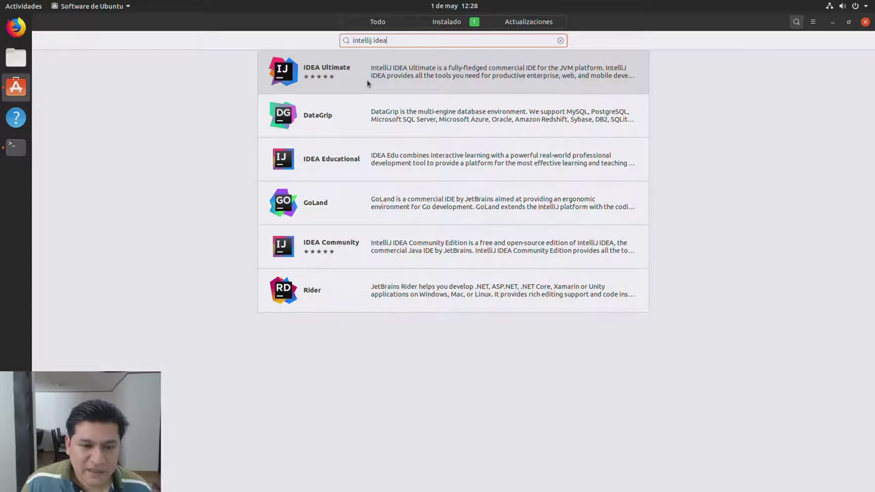
pyautogui.click(389, 244)
pyautogui.click(286, 86)
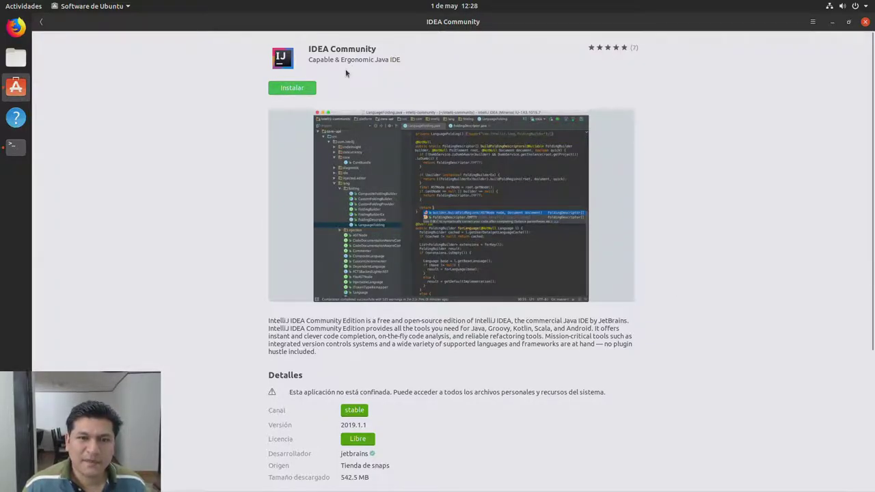
pyautogui.click(308, 86)
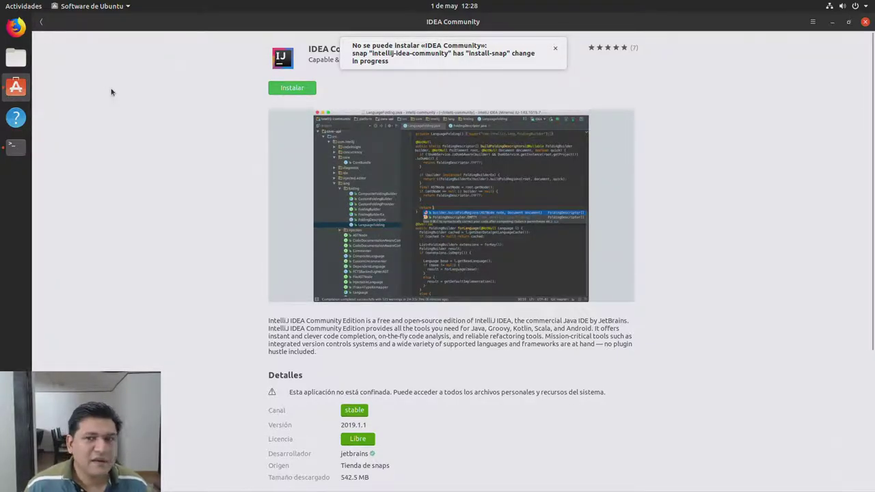
pyautogui.click(41, 22)
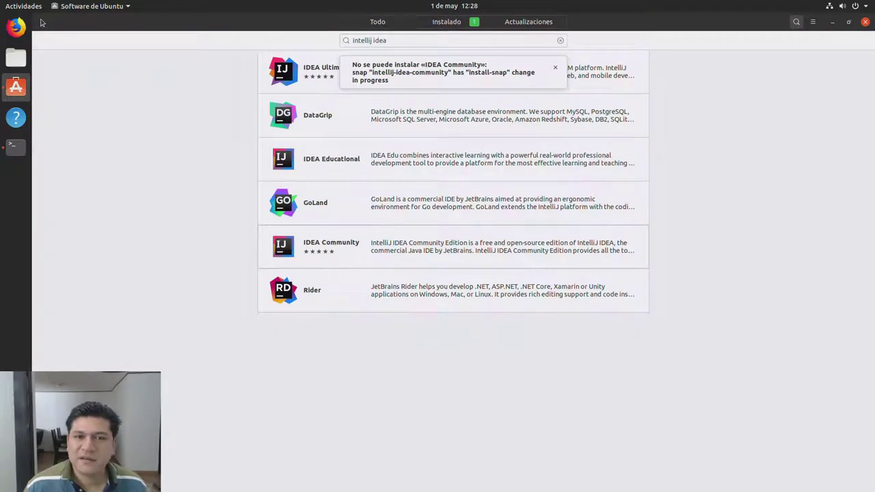
# Dismiss the 'No se puede instalar' notification on the Instalado tab and return to Todo
pyautogui.click(813, 22)
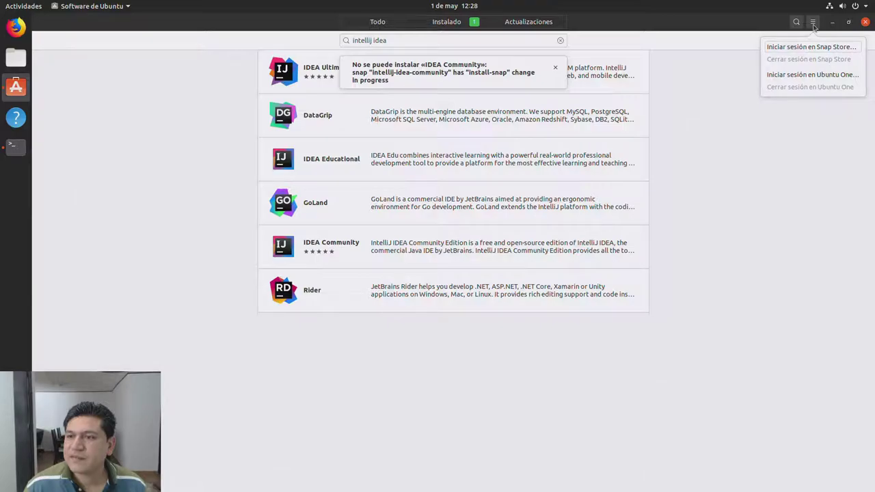
pyautogui.click(814, 25)
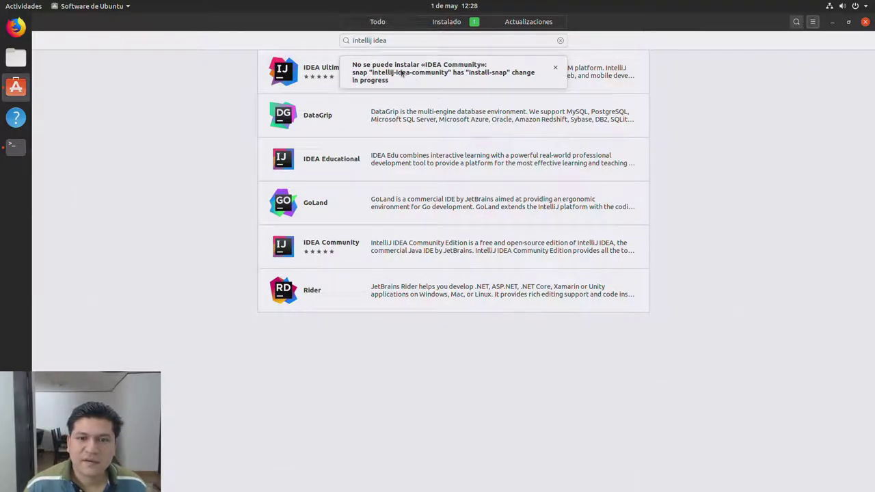
pyautogui.click(449, 22)
pyautogui.click(555, 48)
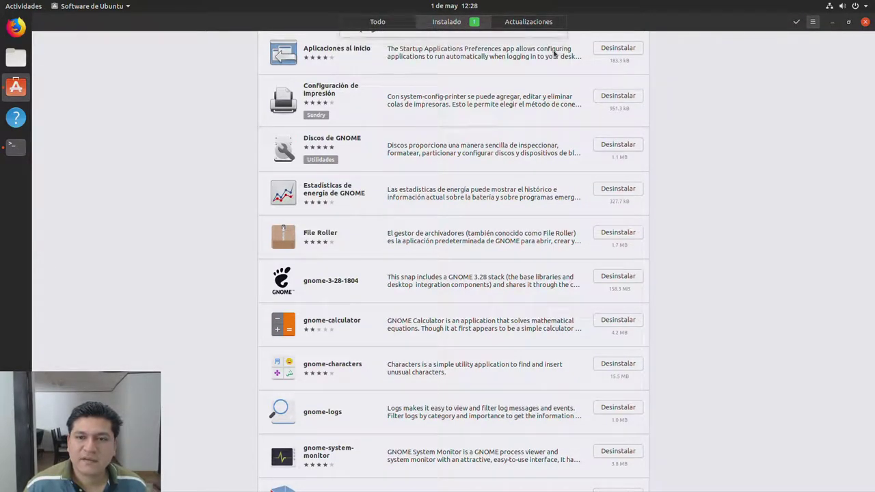
pyautogui.click(504, 23)
pyautogui.click(359, 24)
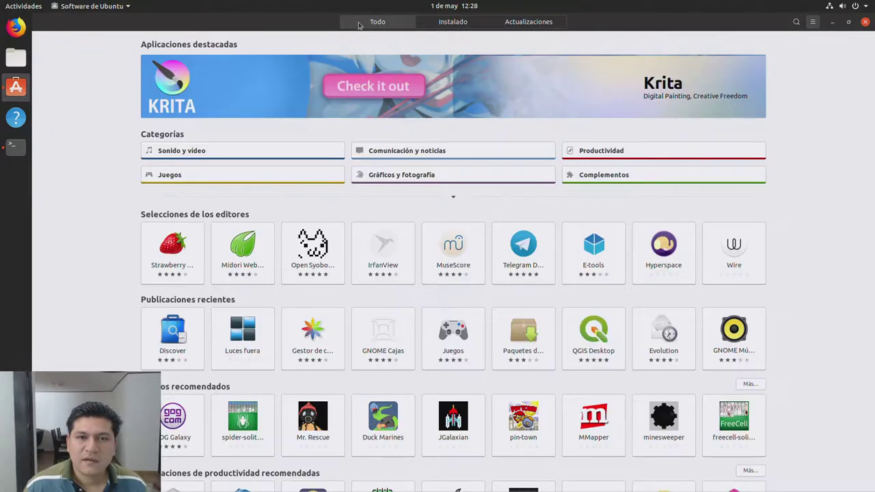
# Search 'intellij idea' again and open the installed IDEA Community 2019.1.1 details page
pyautogui.scroll(-2, 356, 337)
pyautogui.scroll(2, 361, 340)
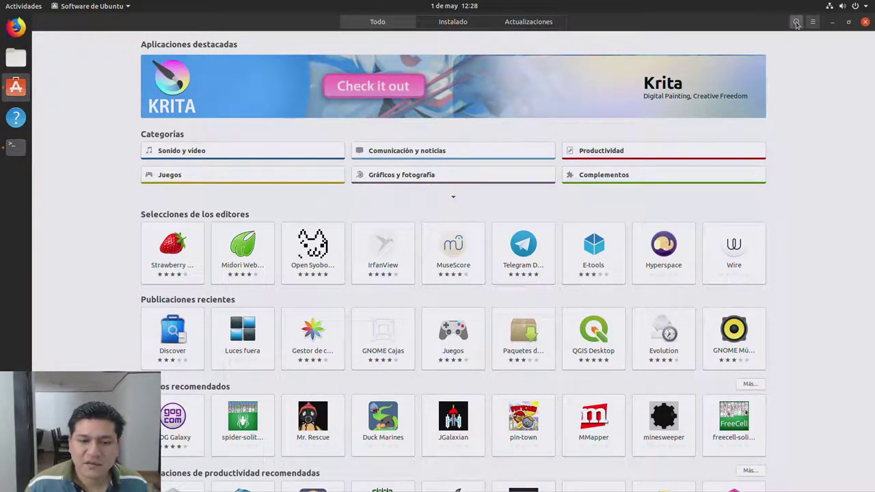
pyautogui.click(635, 152)
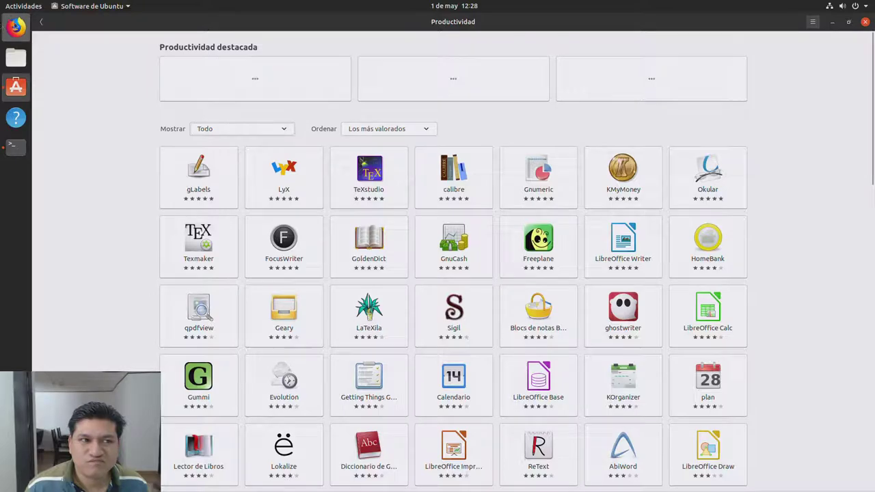
pyautogui.click(41, 23)
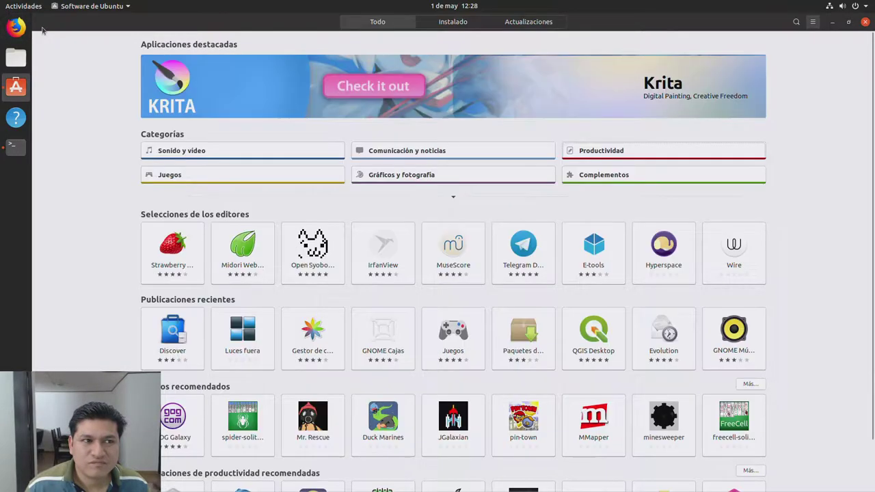
pyautogui.click(797, 23)
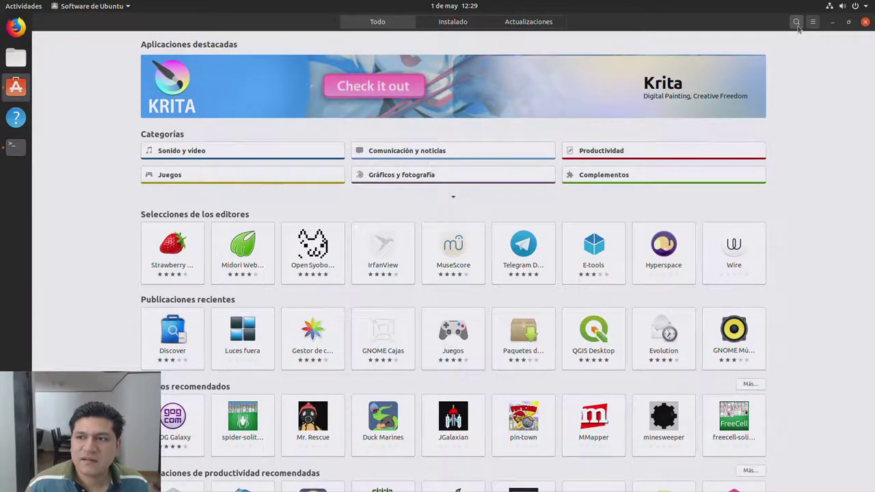
pyautogui.write('d')
pyautogui.press('BackSpace')
pyautogui.write('intellij')
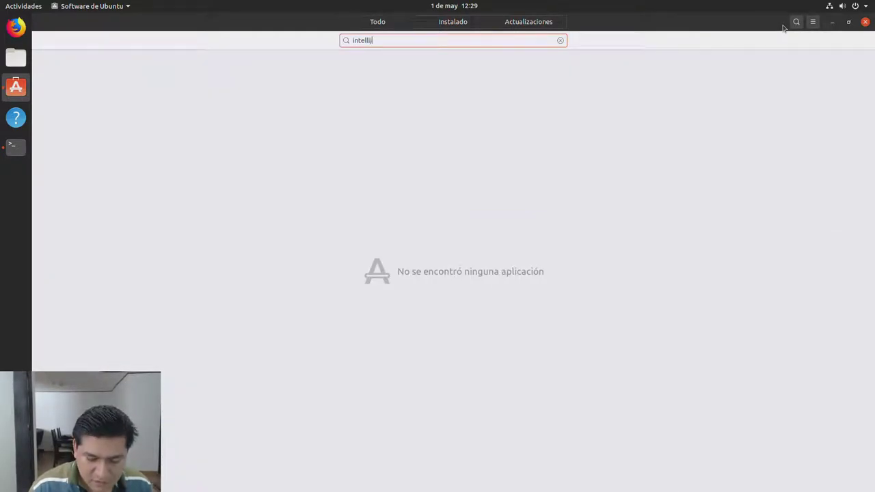
pyautogui.write(' idea')
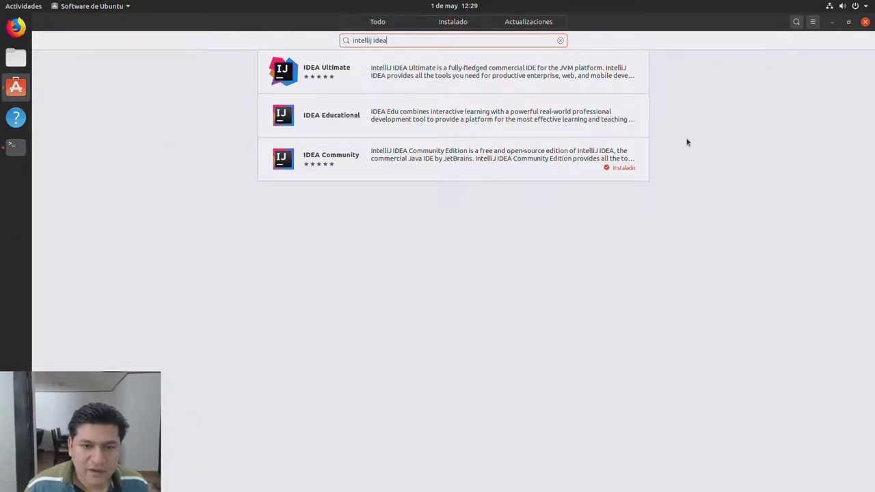
pyautogui.click(381, 163)
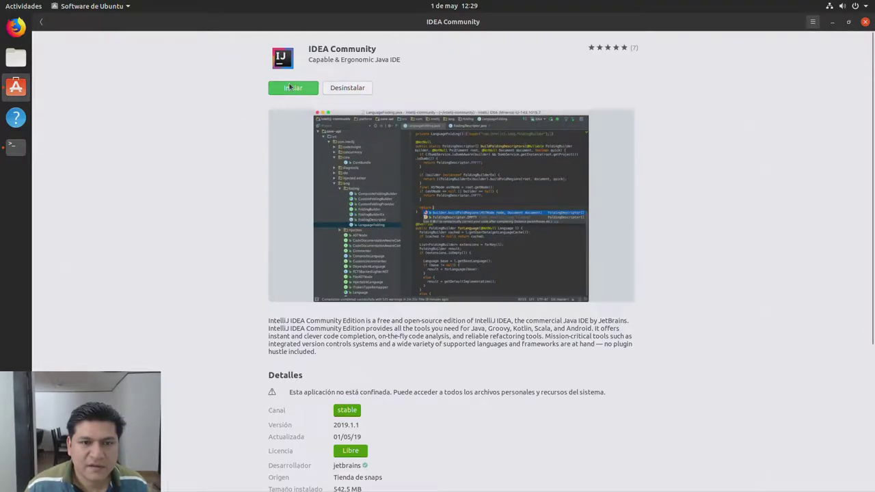
# Launch IntelliJ IDEA and finish first-run setup: no settings import, privacy accepted, statistics on, Darcula, default plugins
pyautogui.click(292, 90)
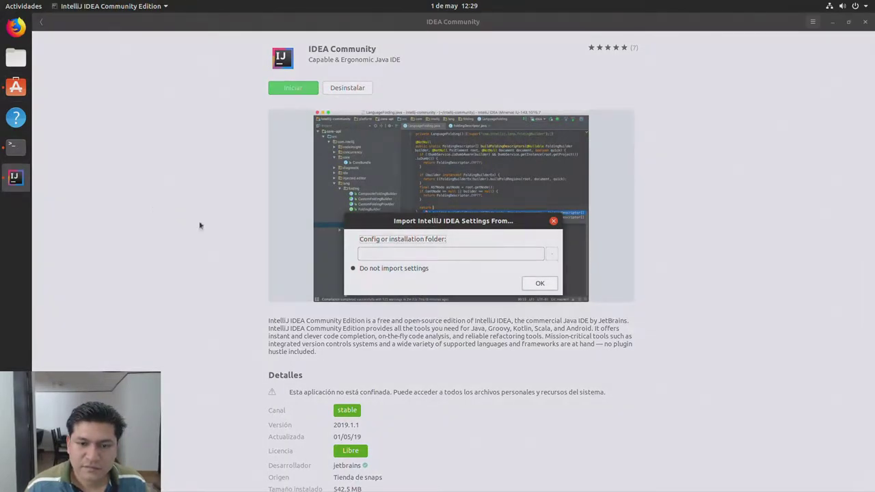
pyautogui.click(540, 284)
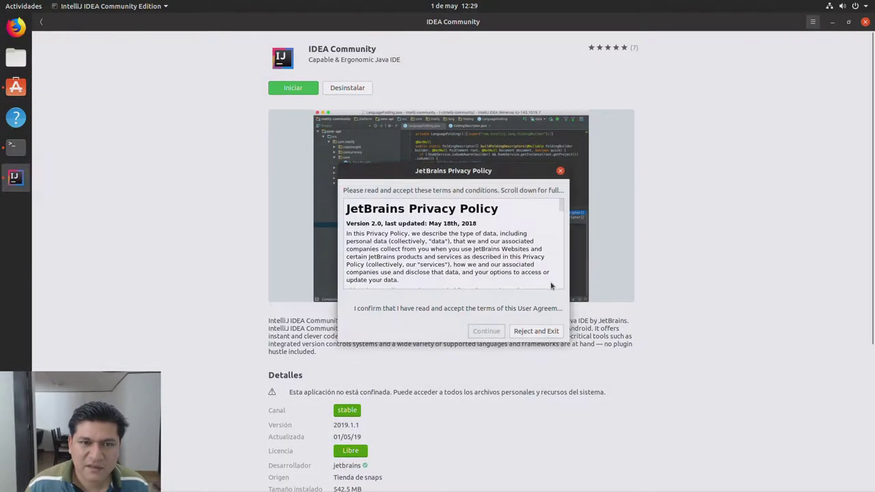
pyautogui.click(519, 310)
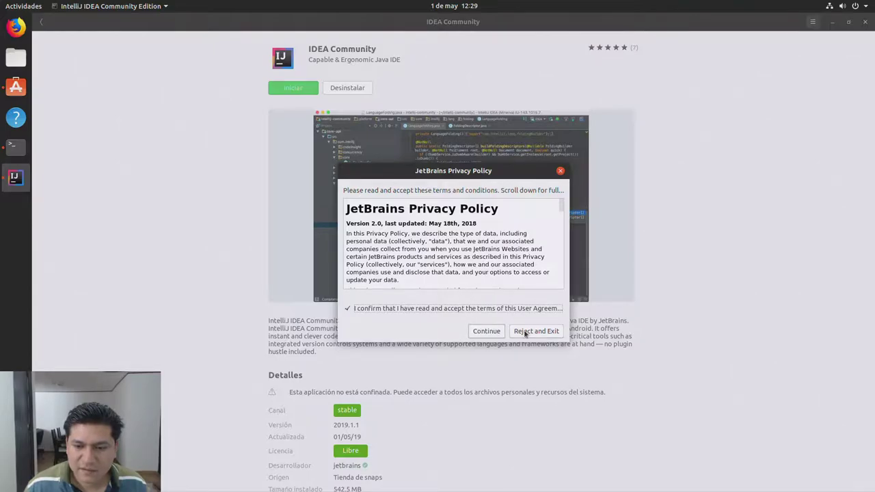
pyautogui.click(486, 332)
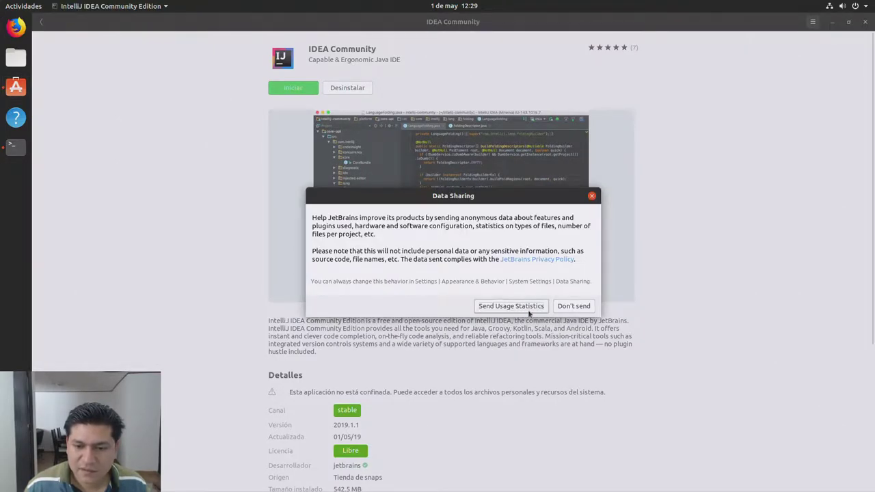
pyautogui.click(530, 310)
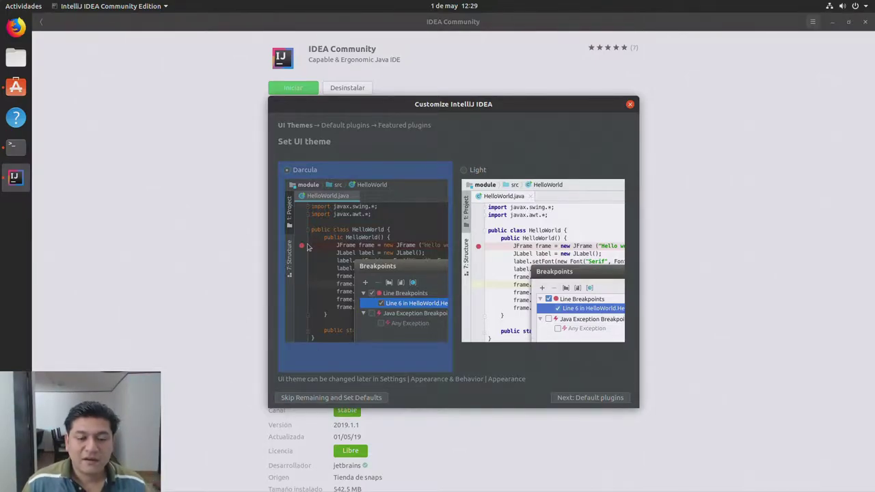
pyautogui.click(619, 402)
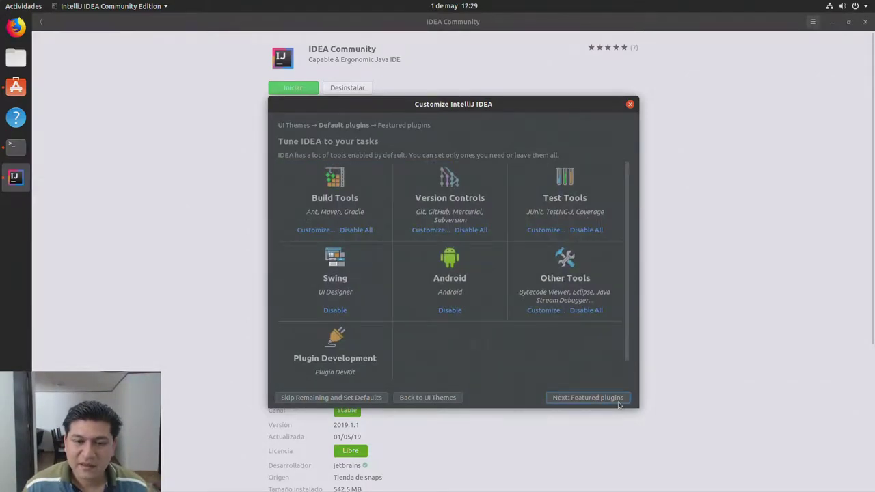
pyautogui.click(618, 401)
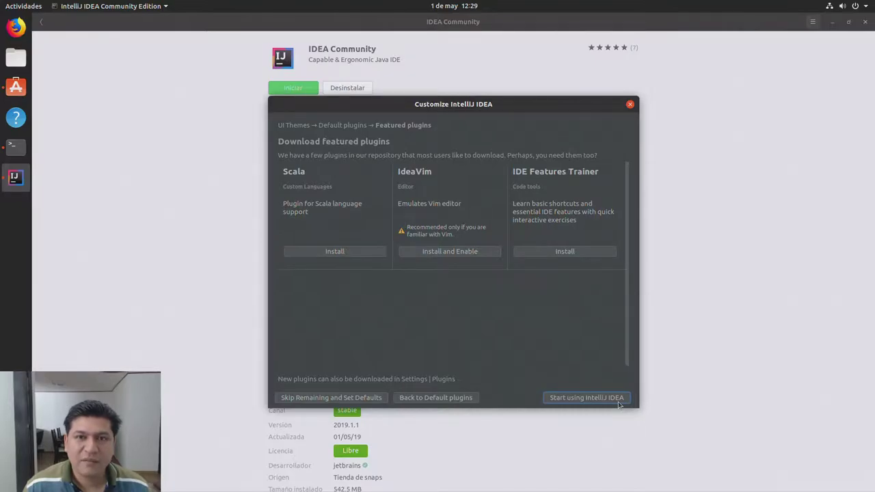
pyautogui.click(618, 402)
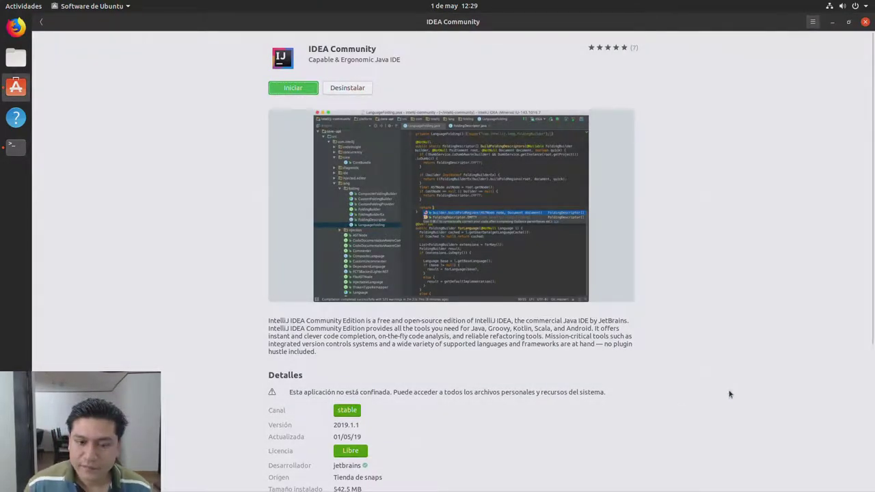
# Relaunch IntelliJ IDEA and minimize the store and Terminal windows to reveal its Welcome window
pyautogui.click(9, 149)
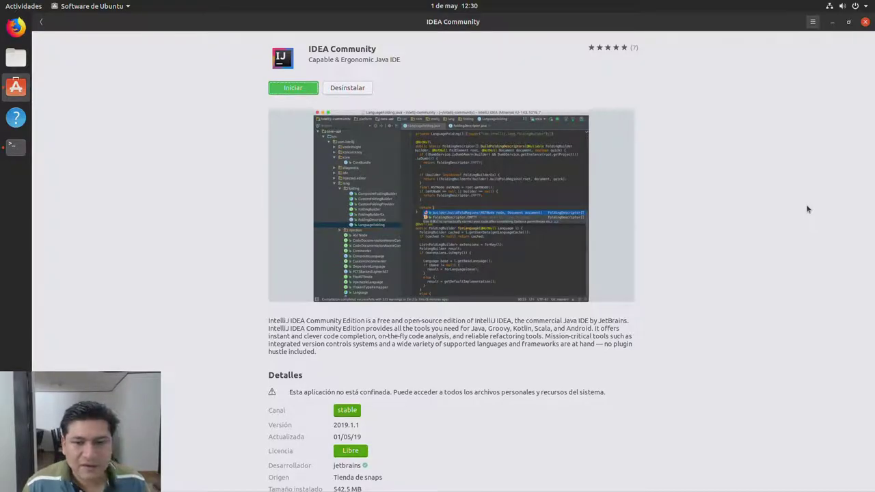
pyautogui.click(11, 155)
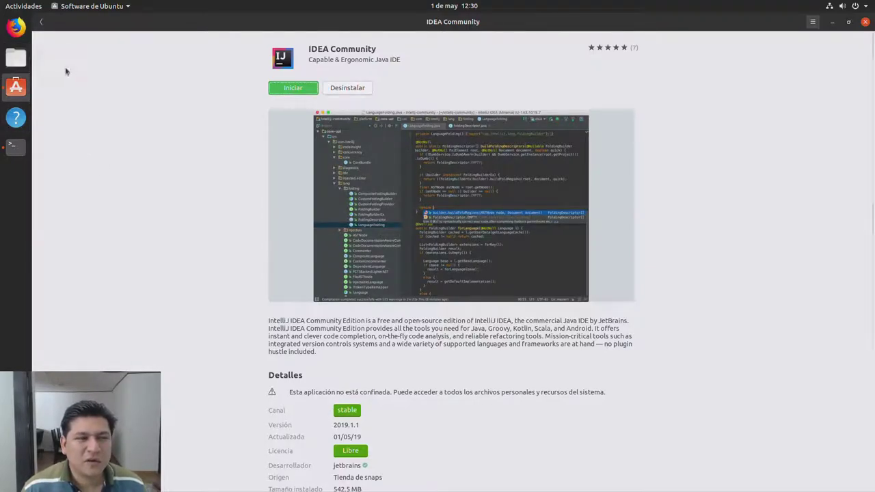
pyautogui.click(313, 88)
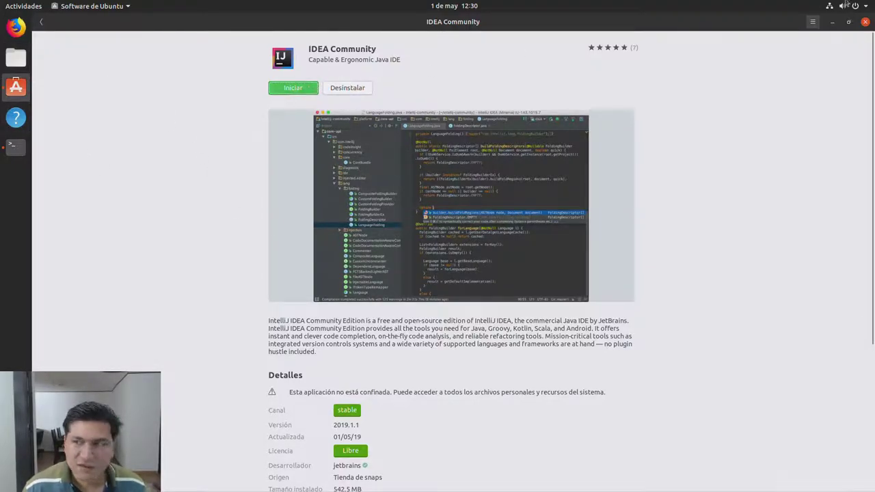
pyautogui.click(833, 22)
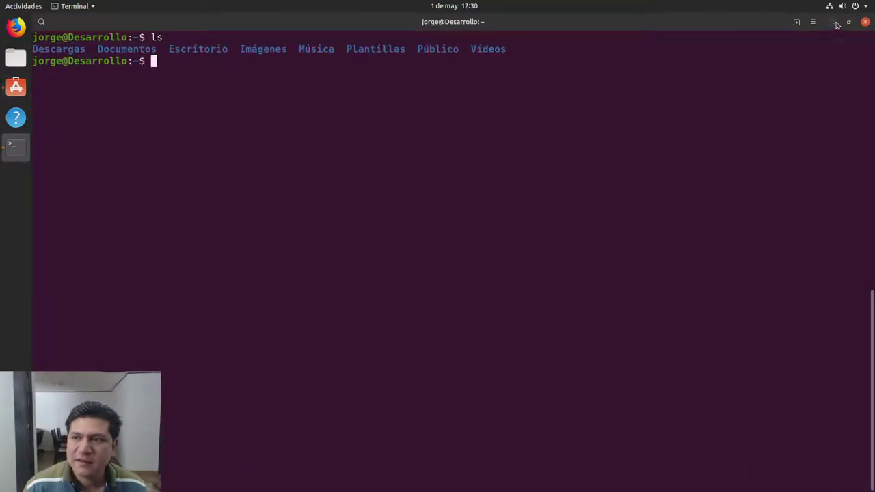
pyautogui.click(834, 22)
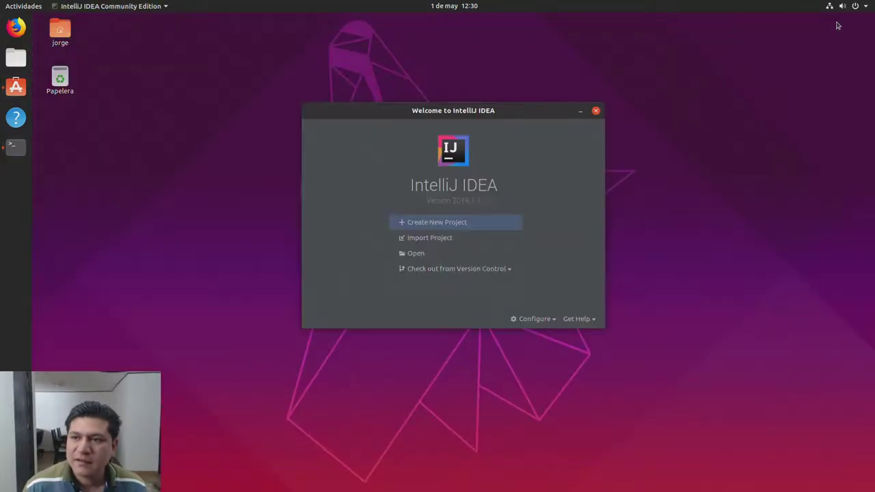
# Start a new project, find no Project SDK listed, and follow the Download JDK link
pyautogui.click(430, 224)
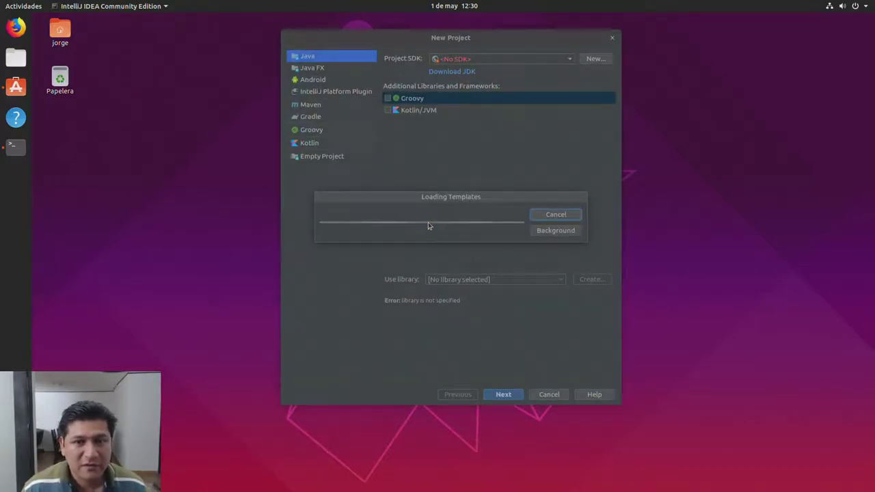
pyautogui.click(456, 59)
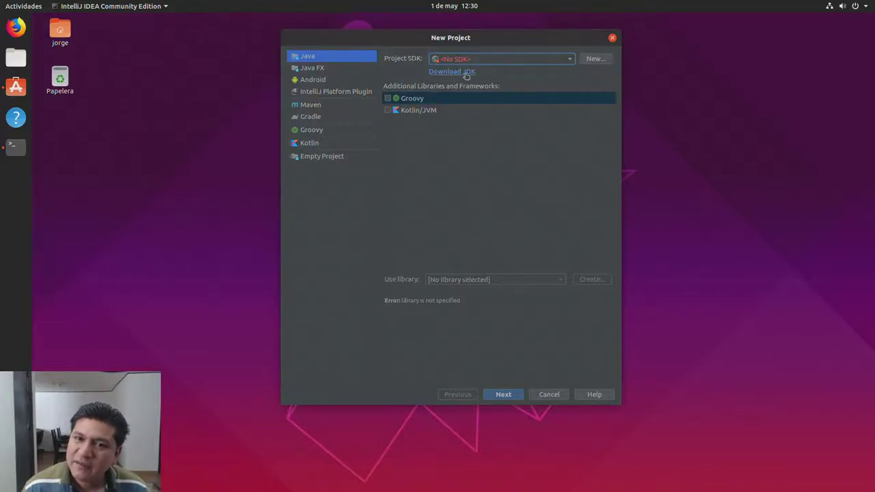
pyautogui.click(453, 72)
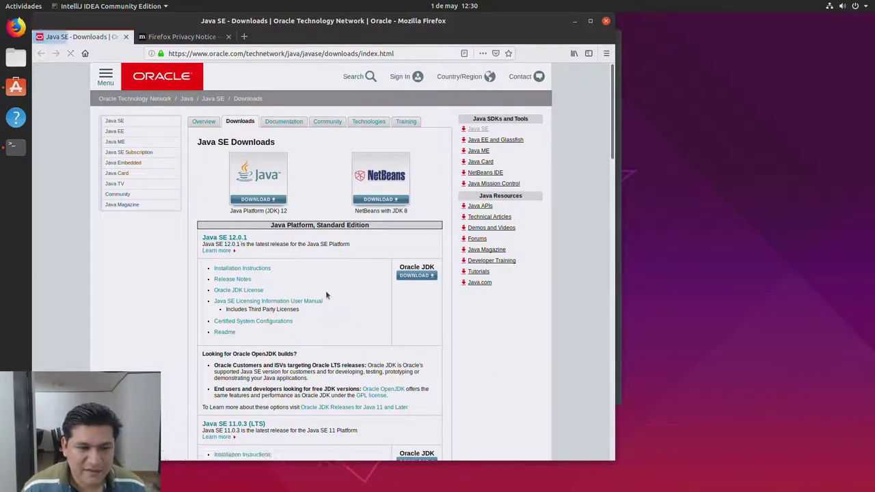
# Maximize Firefox and open the Oracle JDK 12 download page
pyautogui.scroll(-2, 327, 296)
pyautogui.scroll(-2, 327, 296)
pyautogui.scroll(4, 325, 299)
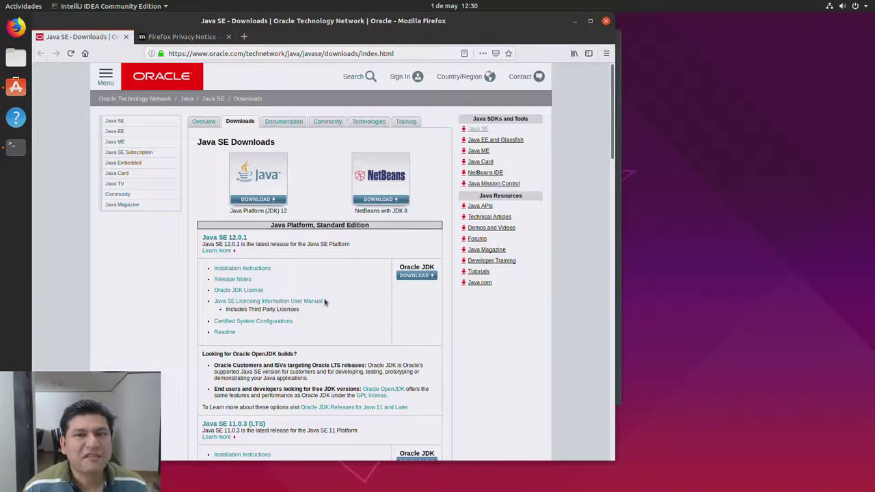
pyautogui.click(589, 25)
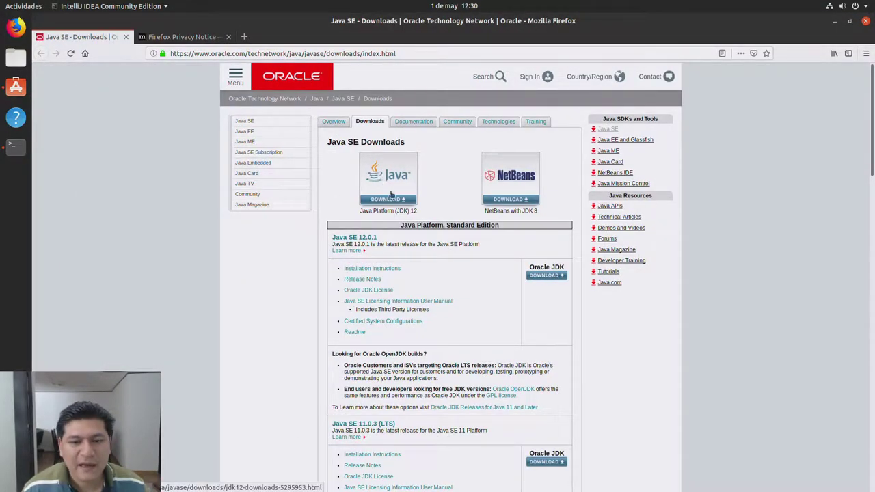
pyautogui.scroll(-3, 494, 300)
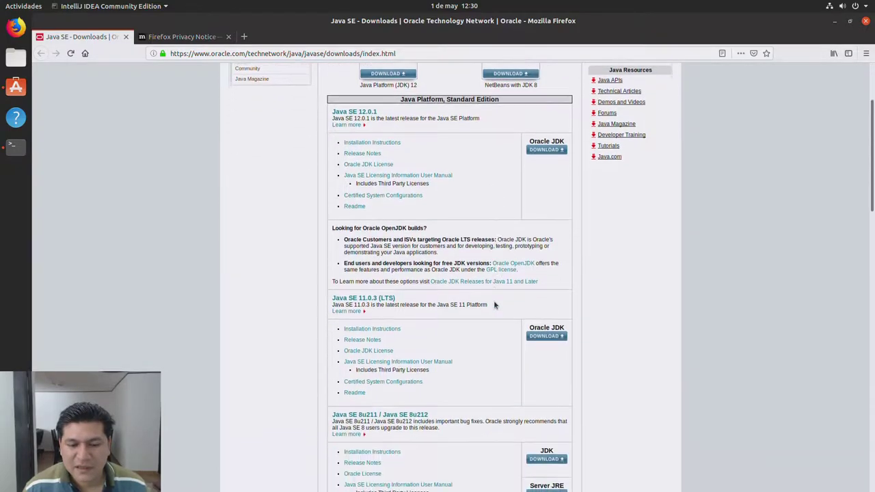
pyautogui.scroll(3, 494, 301)
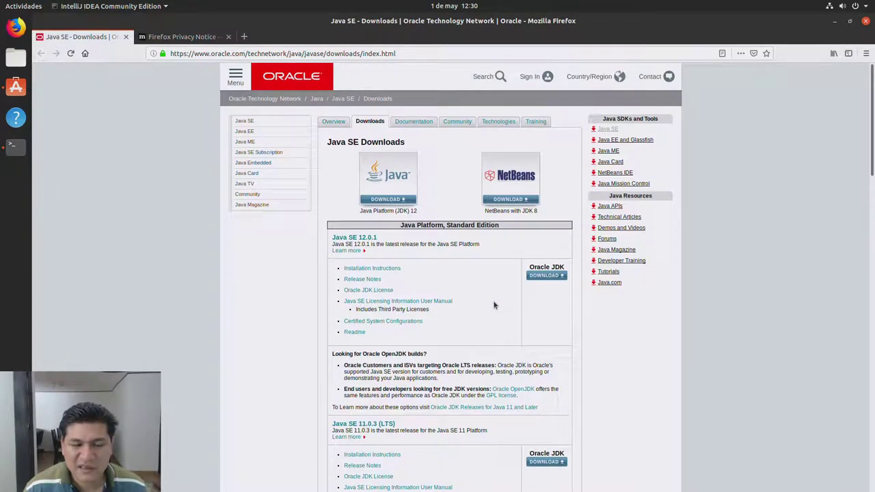
pyautogui.scroll(-2, 493, 306)
pyautogui.scroll(2, 494, 305)
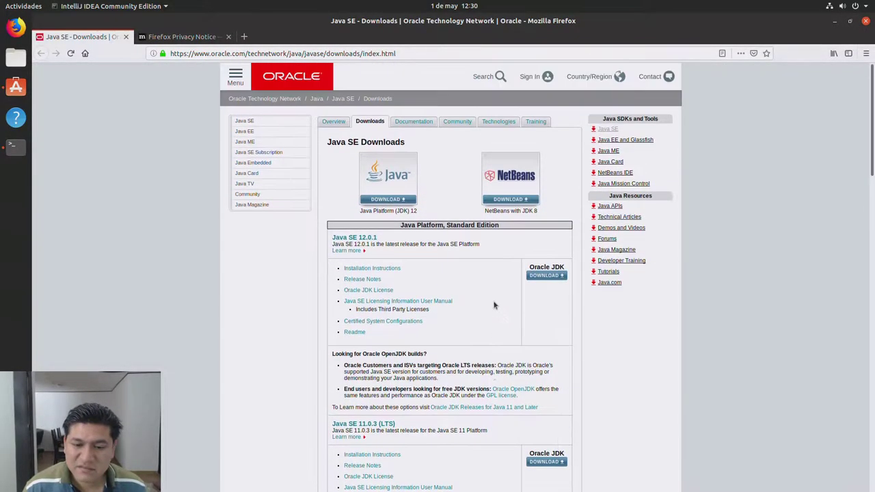
pyautogui.click(547, 274)
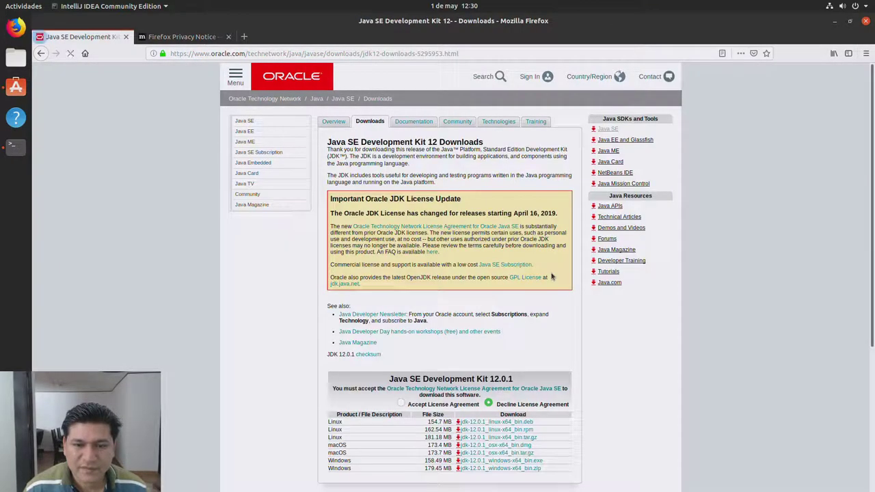
# Accept the Oracle license agreement and download jdk-12.0.1_linux-x64_bin.deb
pyautogui.moveTo(420, 212); pyautogui.dragTo(547, 245)
pyautogui.click(611, 350)
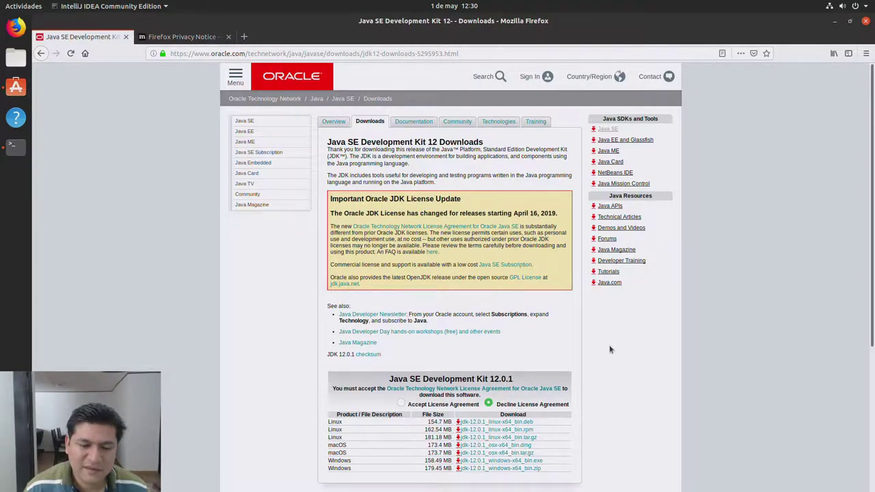
pyautogui.scroll(-3, 610, 354)
pyautogui.click(402, 300)
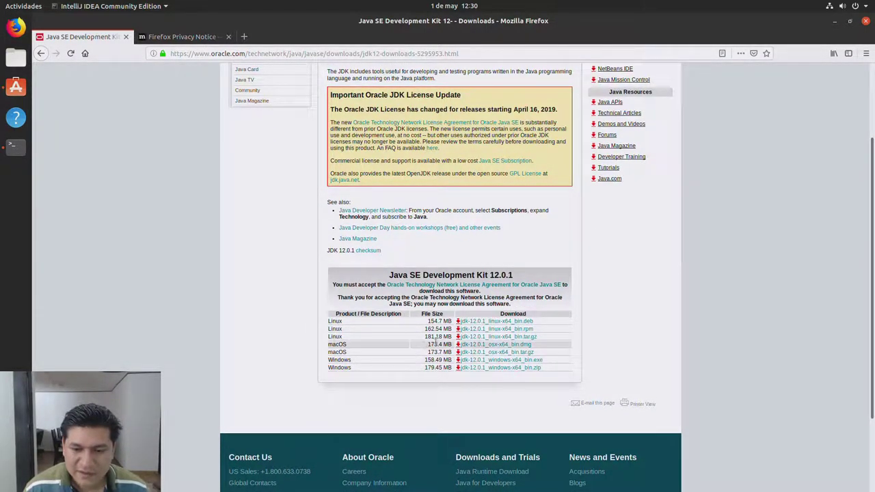
pyautogui.click(495, 323)
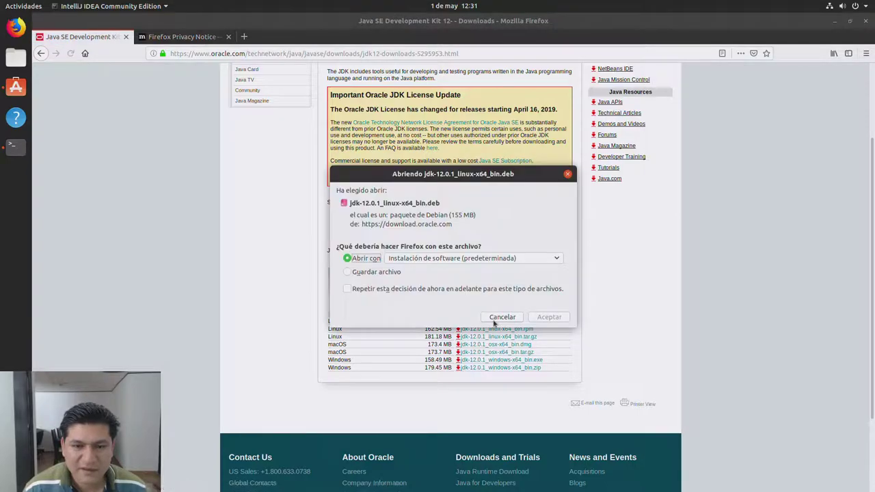
# Save jdk-12.0.1_linux-x64_bin.deb to disk and open the finished download for installation
pyautogui.click(383, 273)
pyautogui.click(552, 318)
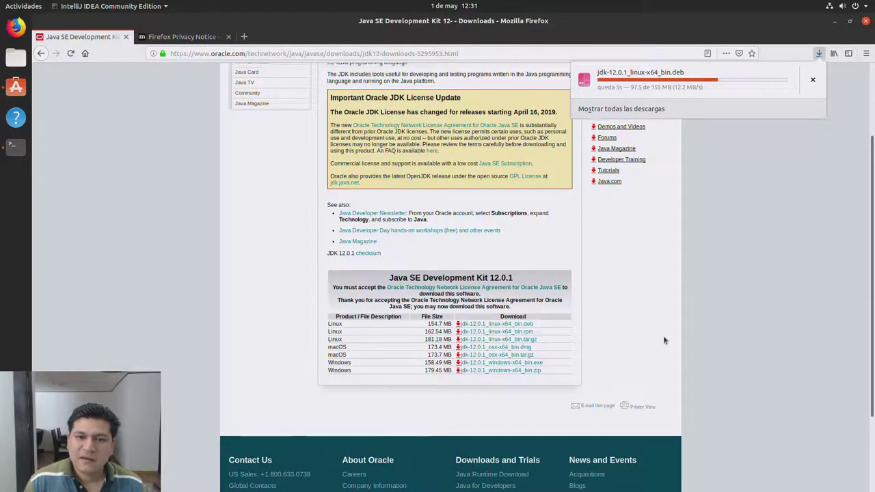
pyautogui.scroll(3, 663, 336)
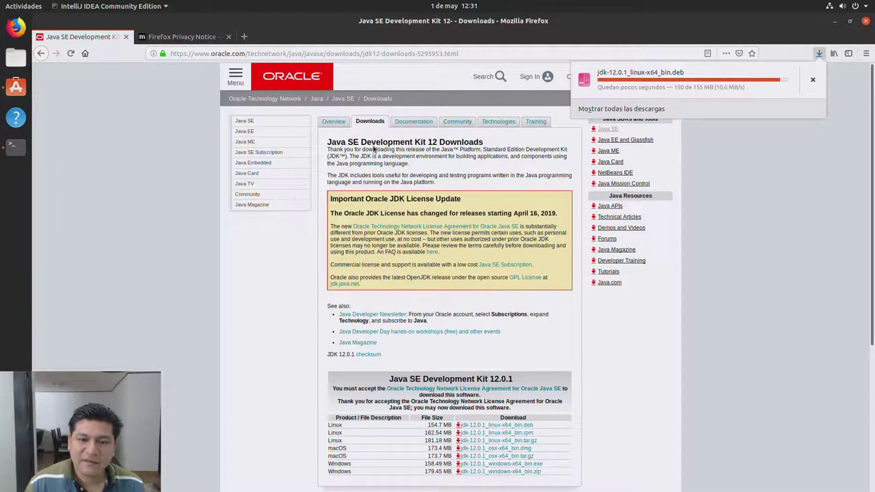
pyautogui.click(759, 88)
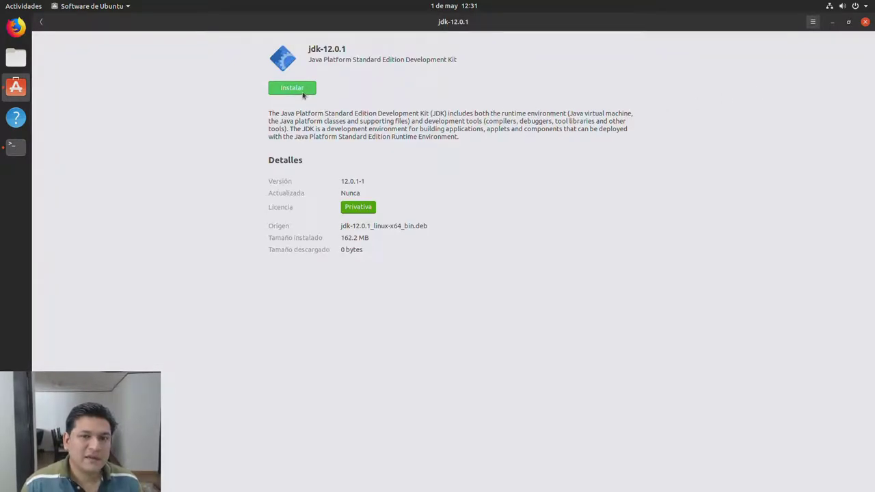
# Install the jdk-12.0.1 package, authenticating with the account password
pyautogui.click(303, 89)
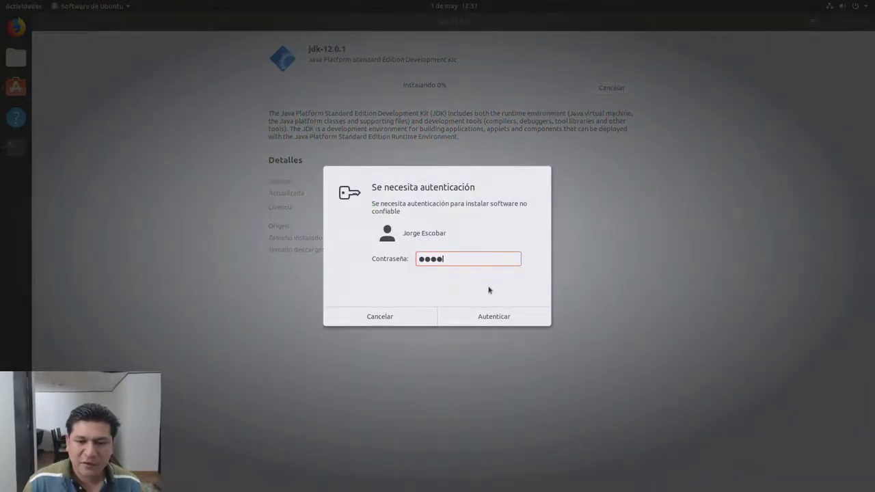
pyautogui.click(494, 317)
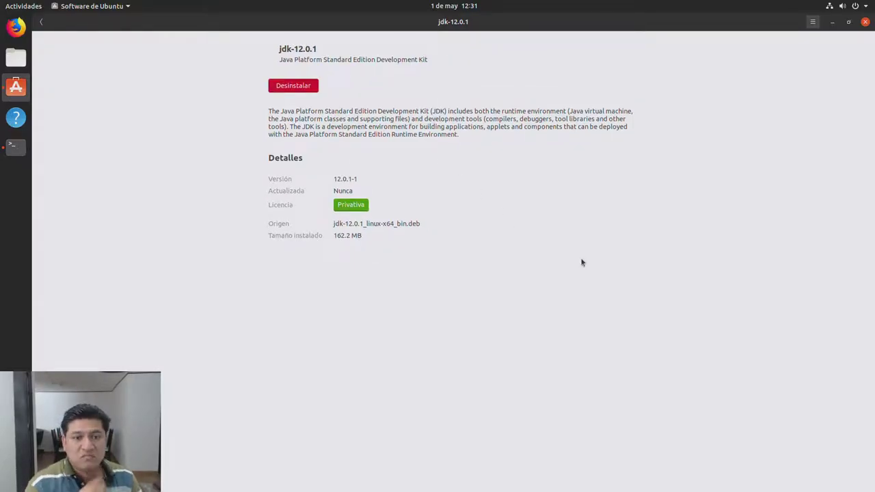
# Run java -version in Terminal, see the command isn't found, then minimize the terminal
pyautogui.click(16, 147)
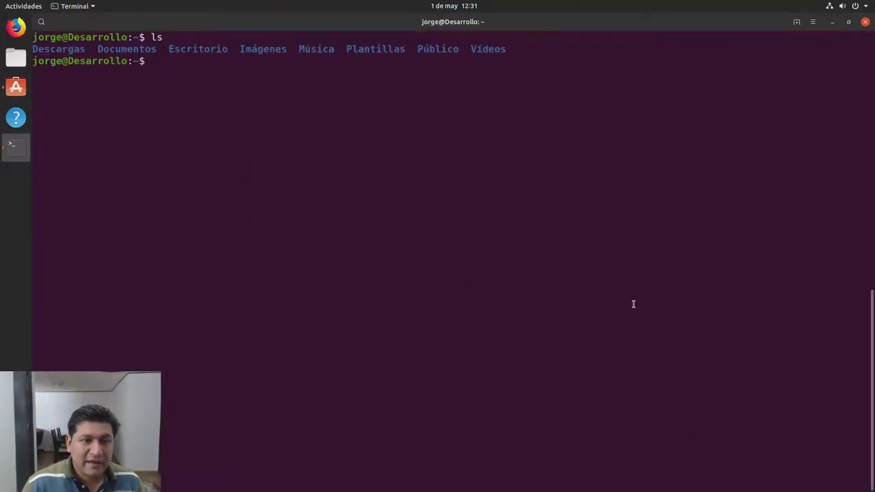
pyautogui.write('java')
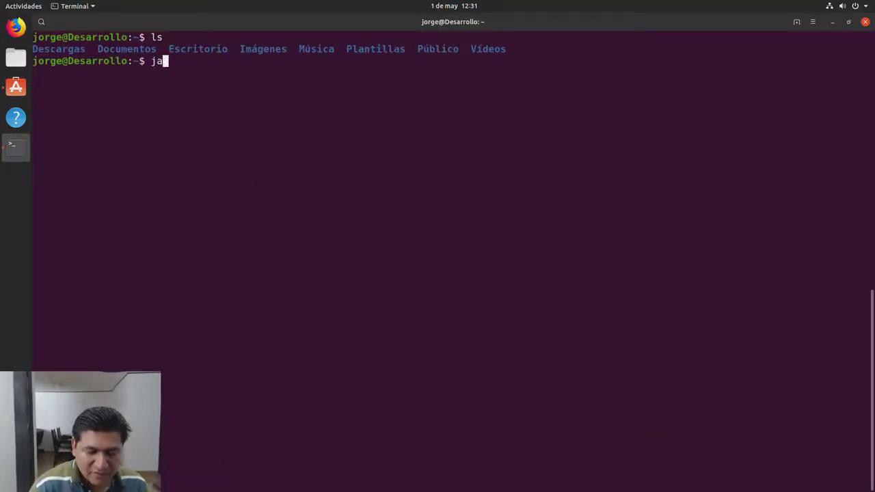
pyautogui.write(' -version')
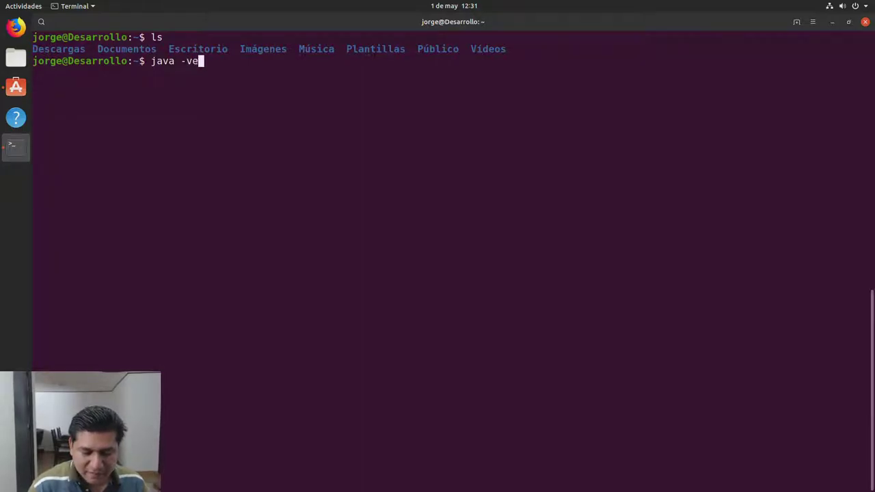
pyautogui.press('Return')
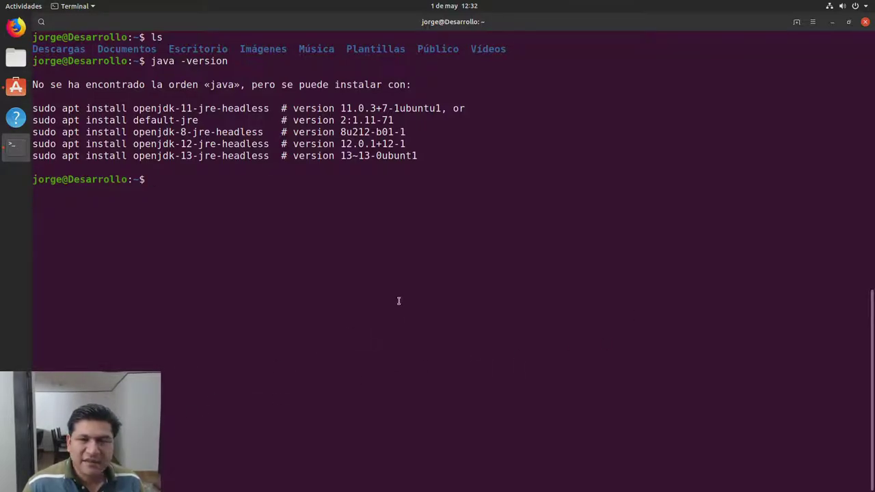
pyautogui.click(832, 22)
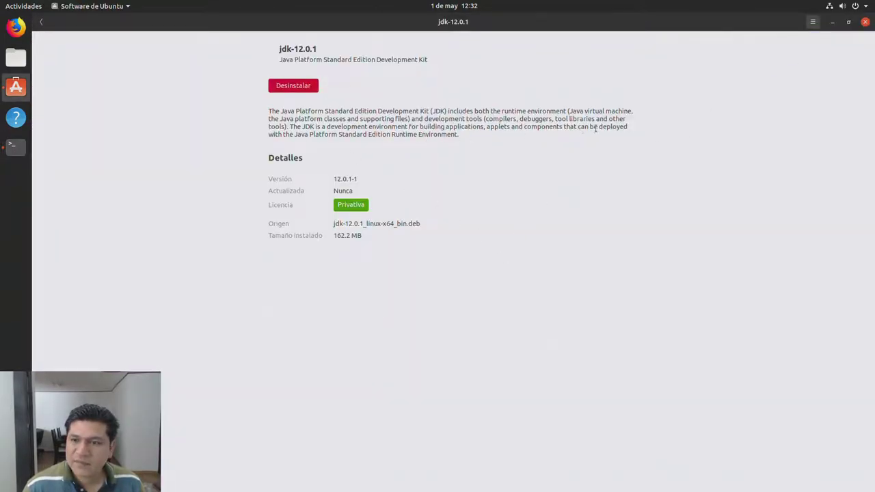
# Close the IntelliJ welcome dialog, Ubuntu Software, and Firefox with both its tabs
pyautogui.doubleClick(356, 134)
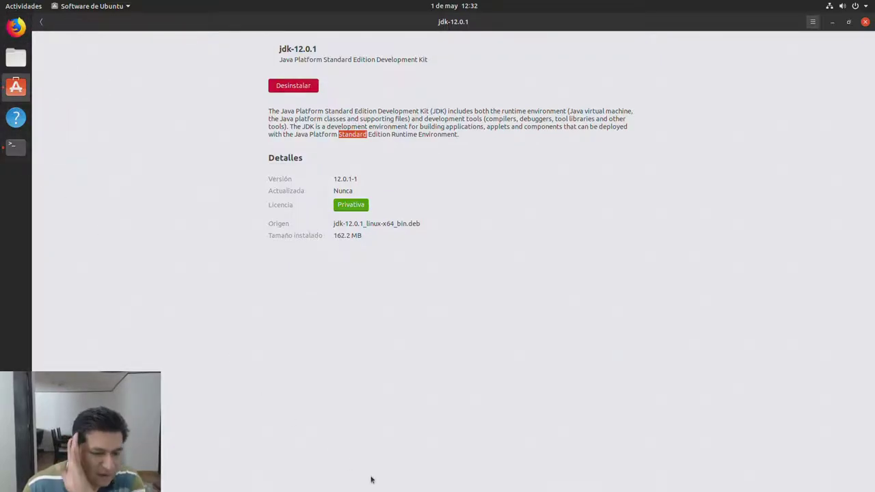
pyautogui.hotkey('alt', 'Tab')
pyautogui.hotkey('alt', 'Tab')
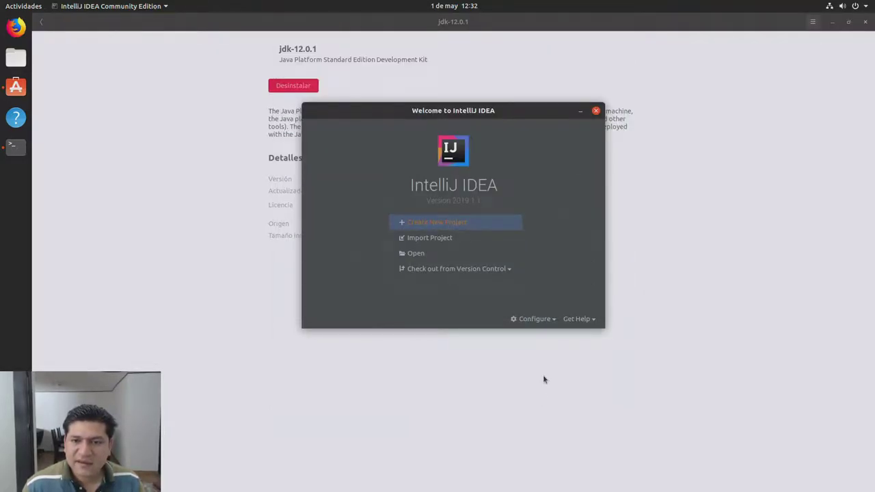
pyautogui.click(595, 110)
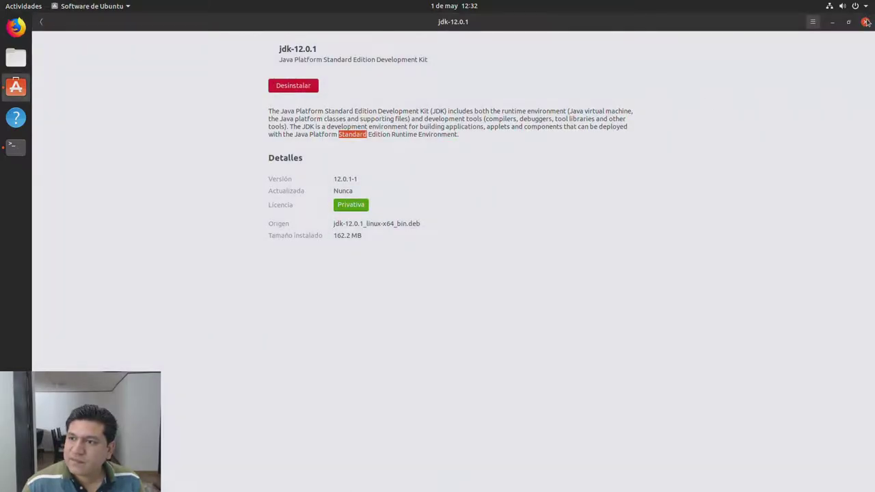
pyautogui.click(866, 22)
pyautogui.click(866, 22)
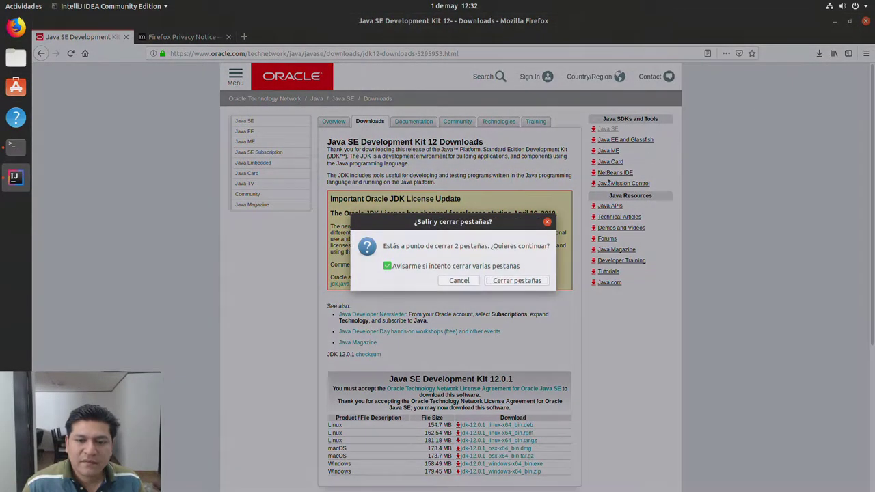
pyautogui.click(500, 282)
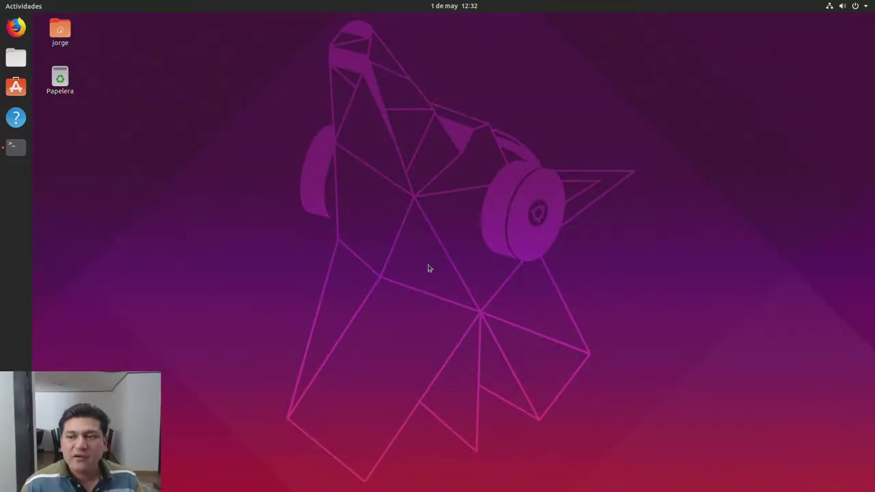
# Close the leftover Terminal and restart the computer from the system menu's power dialog
pyautogui.click(16, 147)
pyautogui.click(866, 22)
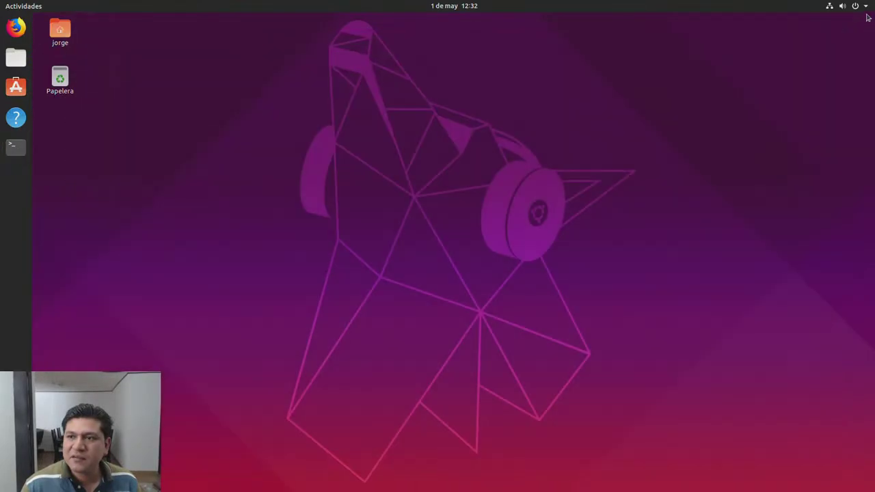
pyautogui.click(852, 6)
pyautogui.click(836, 137)
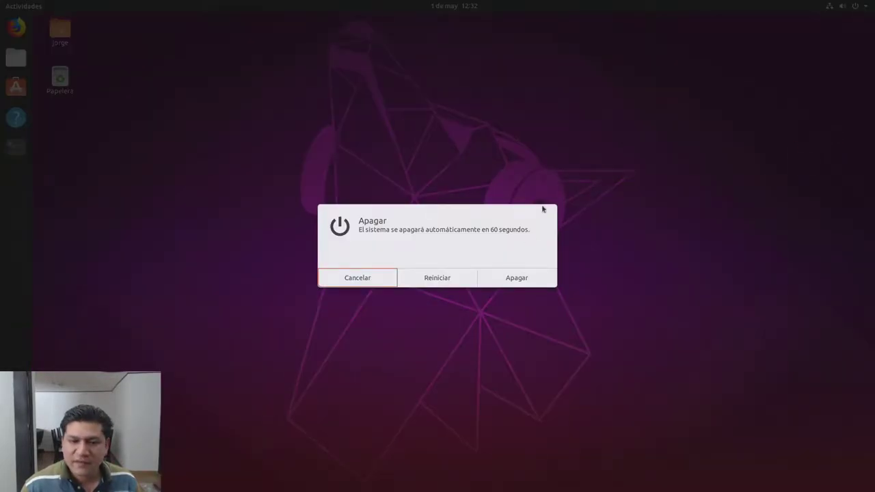
pyautogui.click(432, 278)
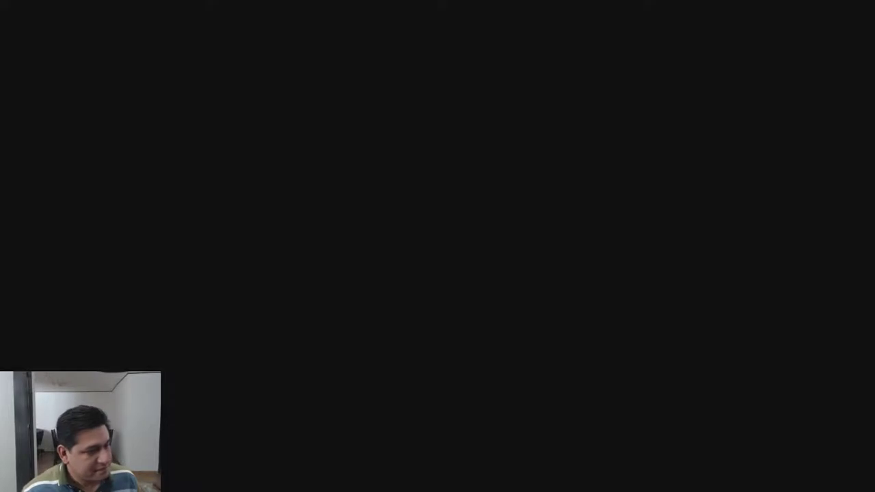